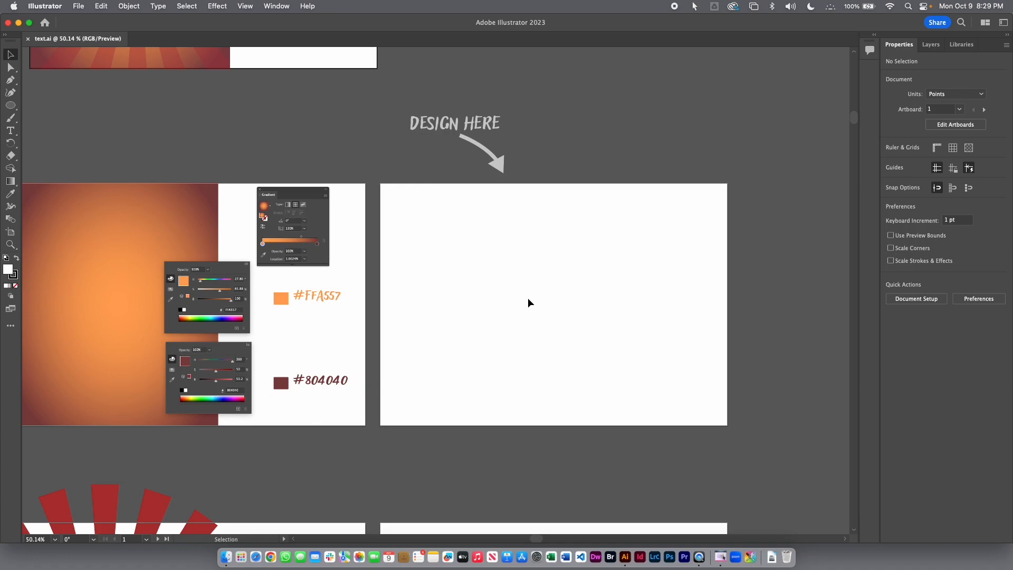
# Step: Draw a rectangle about 611 by 817 pt from the top-left corner of the blank artboard, covering its full height
pyautogui.click(11, 105)
pyautogui.click(53, 106)
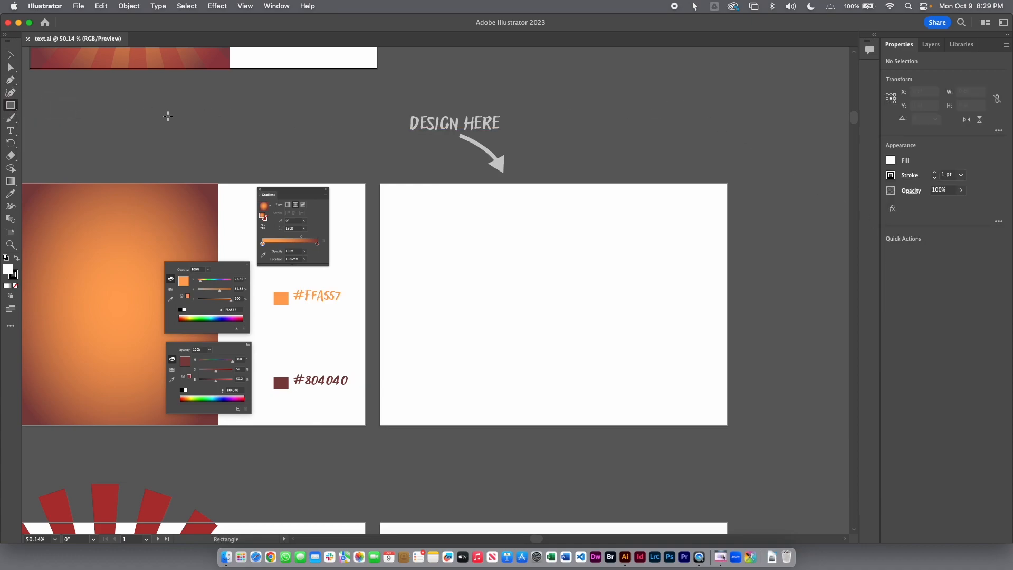
pyautogui.moveTo(380, 184)
pyautogui.mouseDown()
pyautogui.moveTo(533, 335)
pyautogui.moveTo(587, 407)
pyautogui.moveTo(566, 439)
pyautogui.mouseUp()
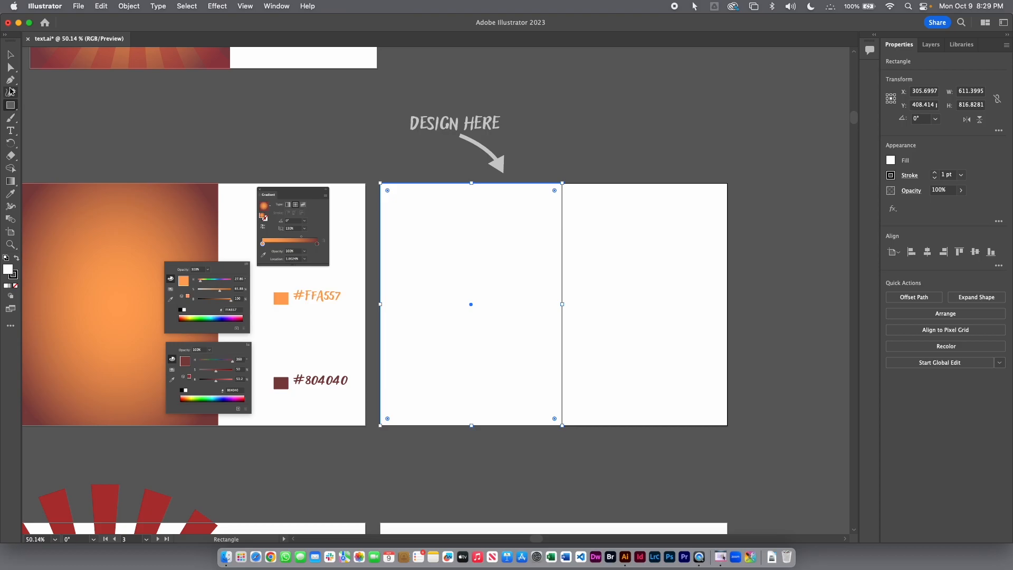
pyautogui.click(10, 55)
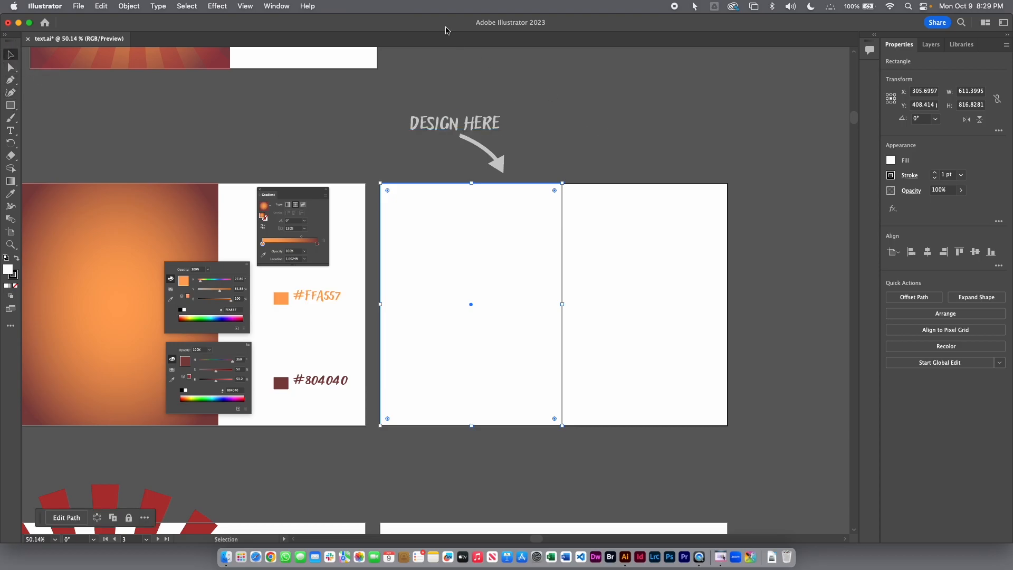
# Step: Fill the rectangle with a gradient and change the gradient type to radial
pyautogui.click(279, 8)
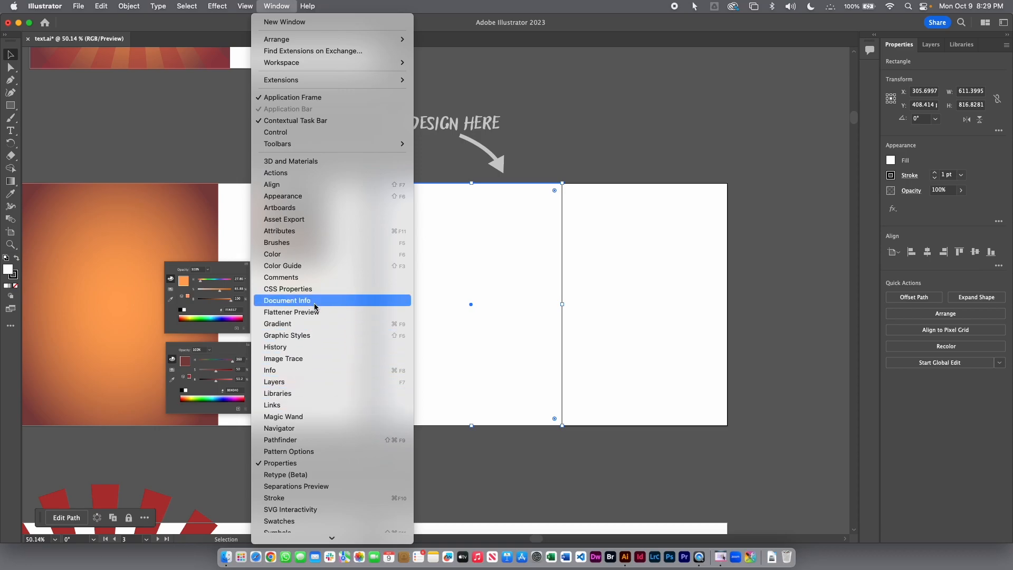
pyautogui.click(314, 325)
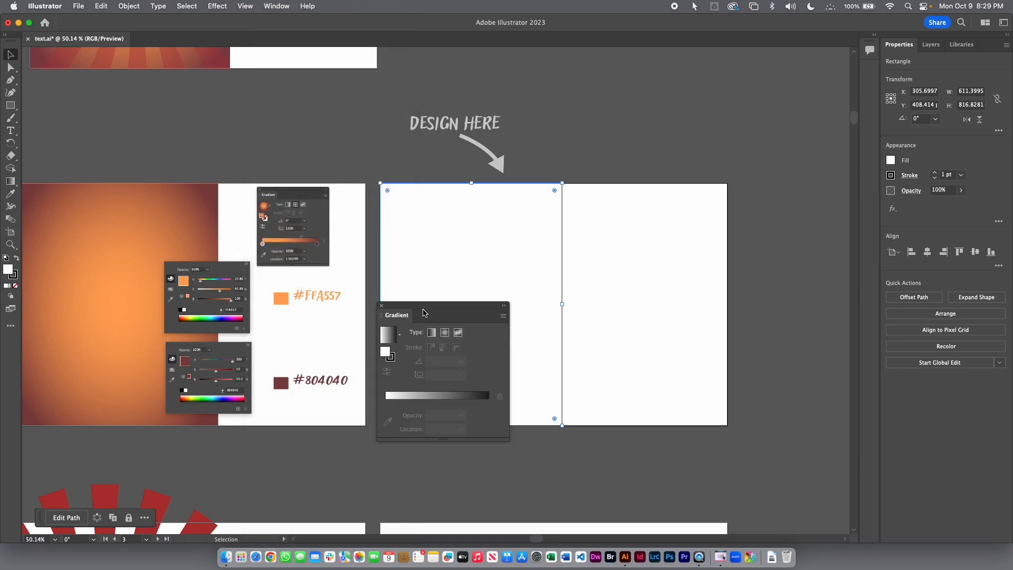
pyautogui.moveTo(426, 309); pyautogui.dragTo(653, 248)
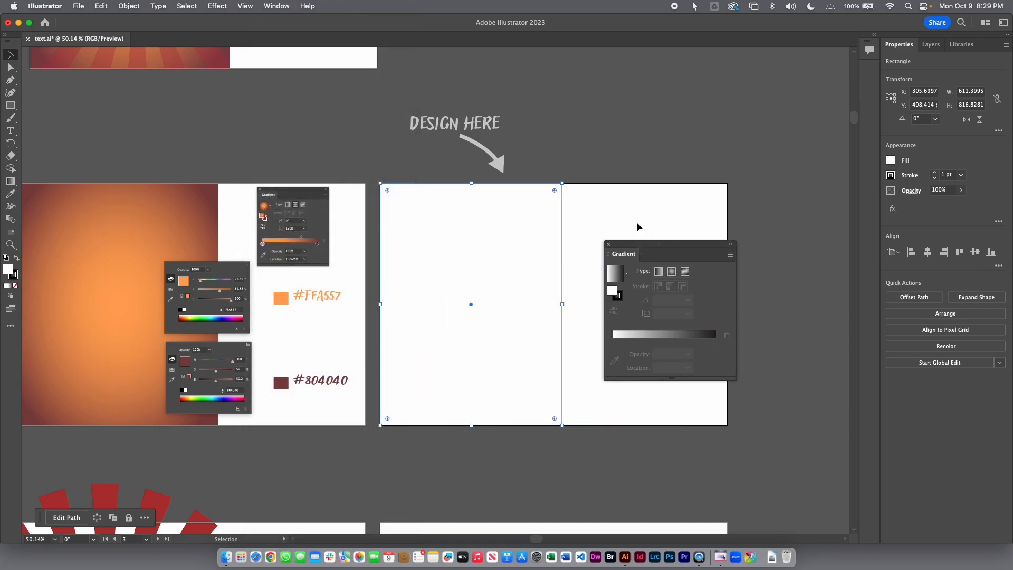
pyautogui.click(616, 274)
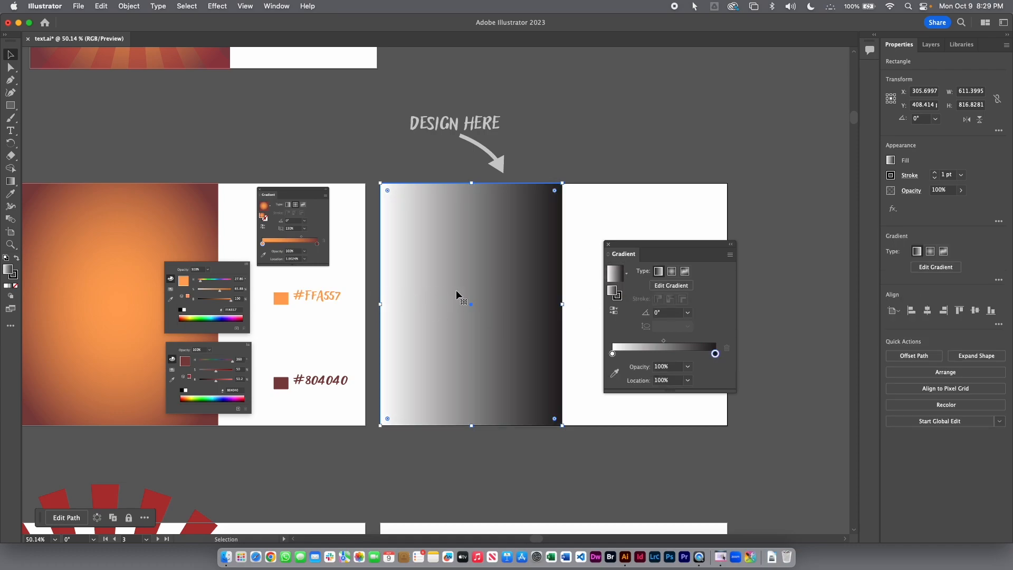
pyautogui.click(672, 272)
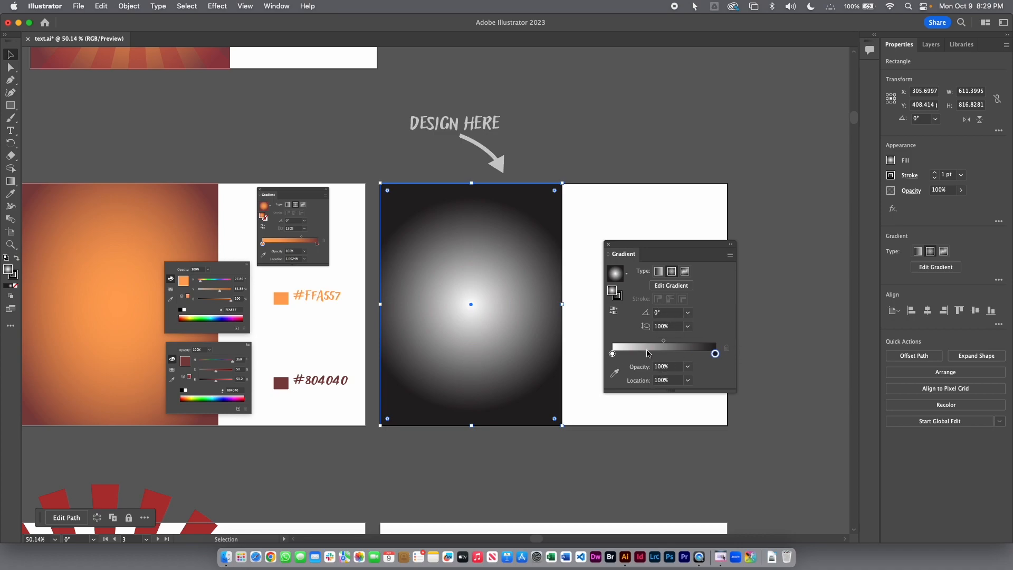
# Step: Open the gradient's inner colour stop for editing and switch its colour mode to HSB
pyautogui.click(612, 354)
pyautogui.doubleClick(612, 354)
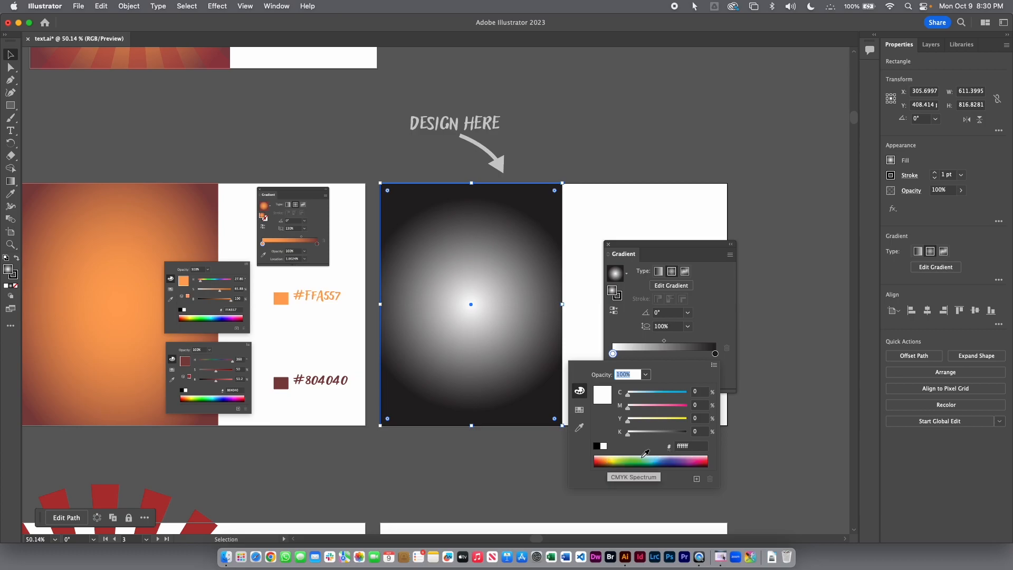
pyautogui.click(715, 366)
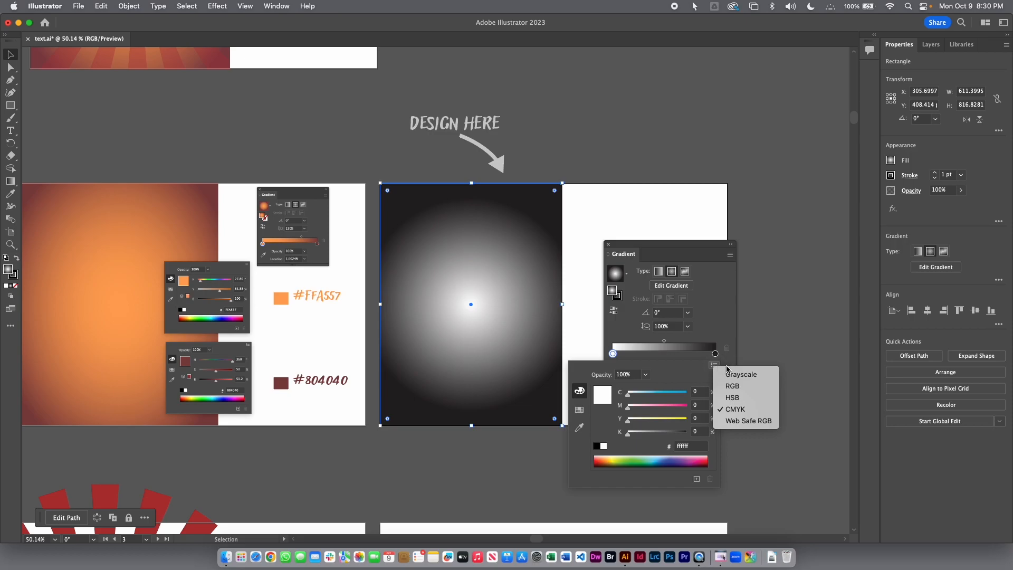
pyautogui.click(739, 390)
pyautogui.click(714, 365)
pyautogui.click(732, 396)
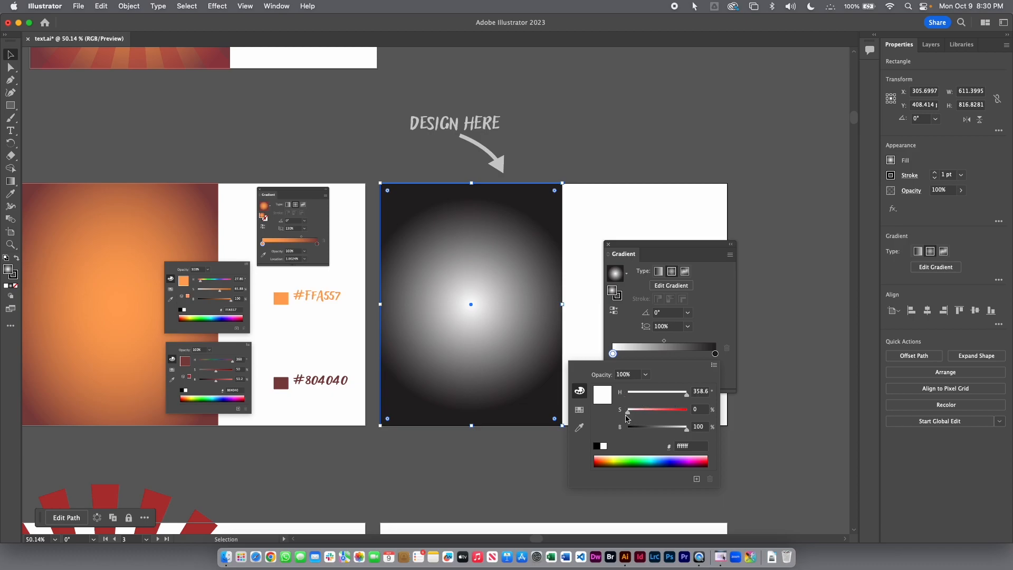
# Step: Set the gradient's inner colour stop to hex FFA557
pyautogui.moveTo(686, 396); pyautogui.dragTo(661, 426)
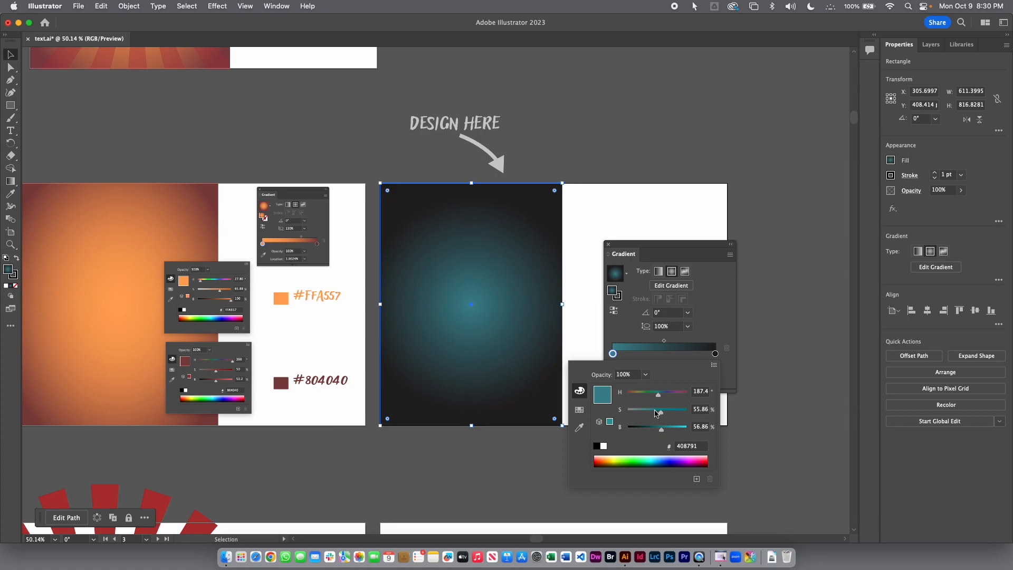
pyautogui.moveTo(658, 399); pyautogui.dragTo(675, 429)
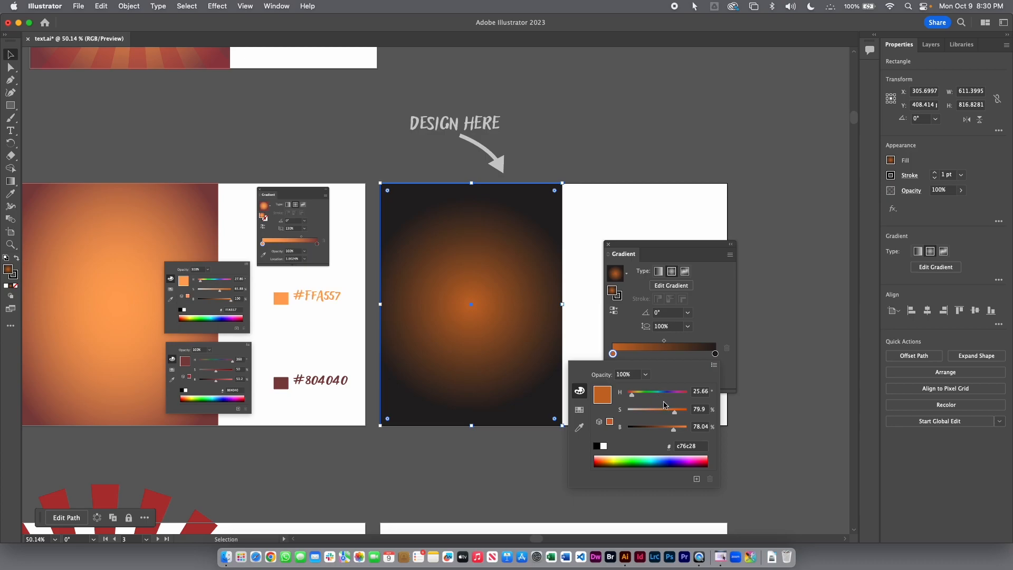
pyautogui.click(691, 446)
pyautogui.write('ffa557')
pyautogui.press('Return')
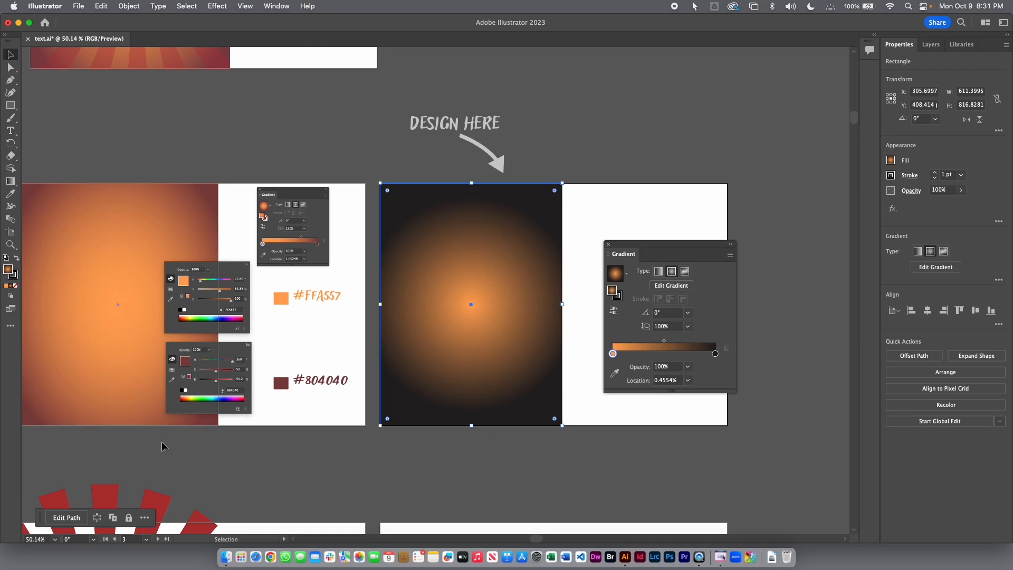
# Step: Set the gradient's outer colour stop to hex 804040
pyautogui.click(715, 354)
pyautogui.doubleClick(715, 354)
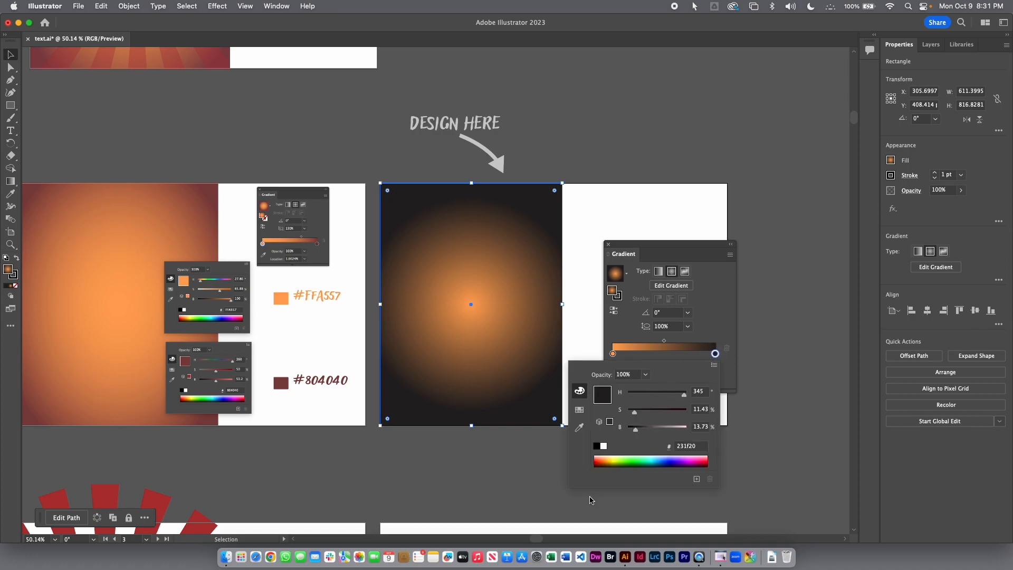
pyautogui.doubleClick(680, 448)
pyautogui.write('804040')
pyautogui.press('Return')
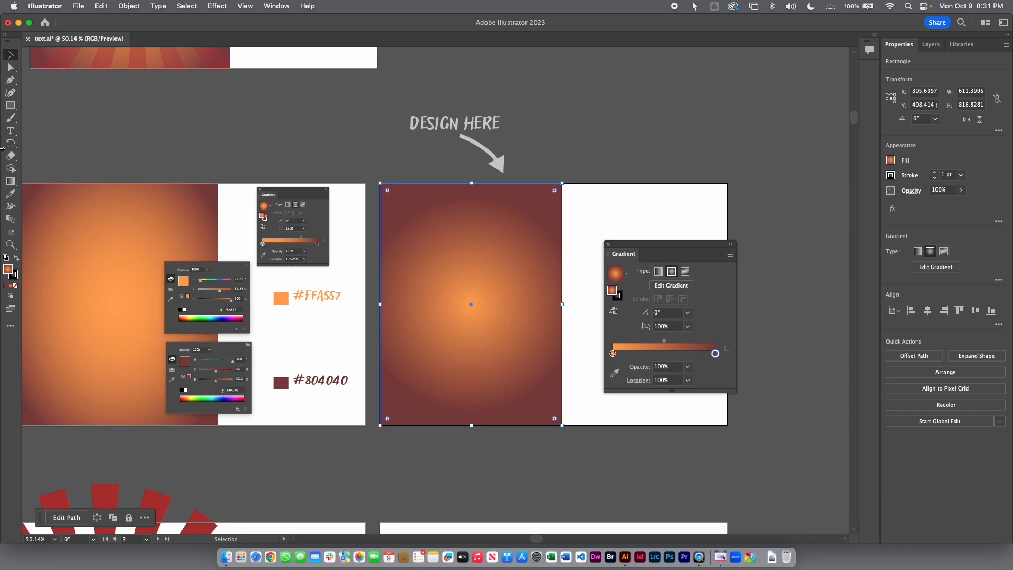
# Step: Stretch the radial gradient vertically with the Gradient tool to an aspect ratio of about 130%
pyautogui.click(11, 181)
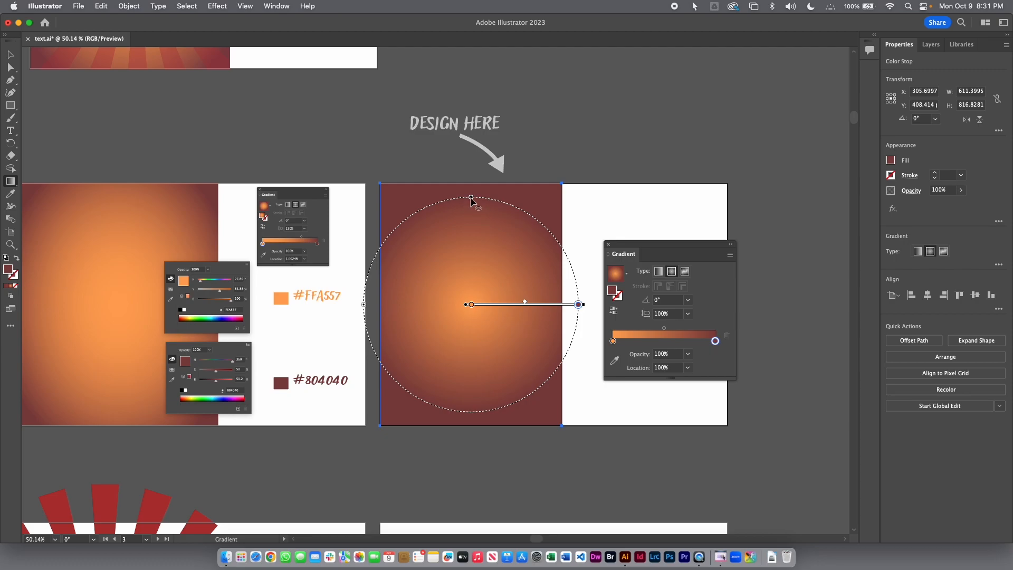
pyautogui.moveTo(470, 198); pyautogui.dragTo(471, 166)
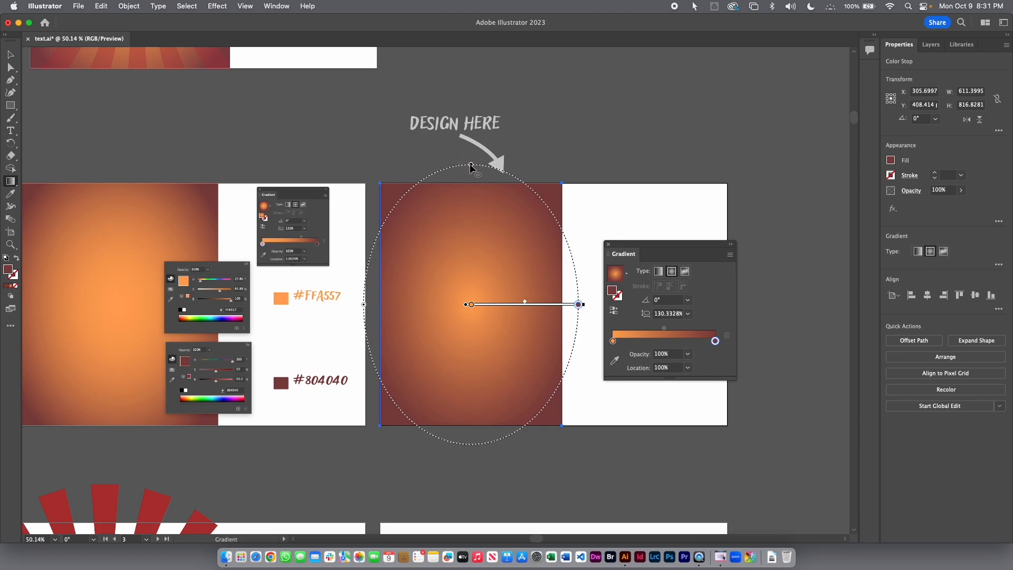
pyautogui.press('v')
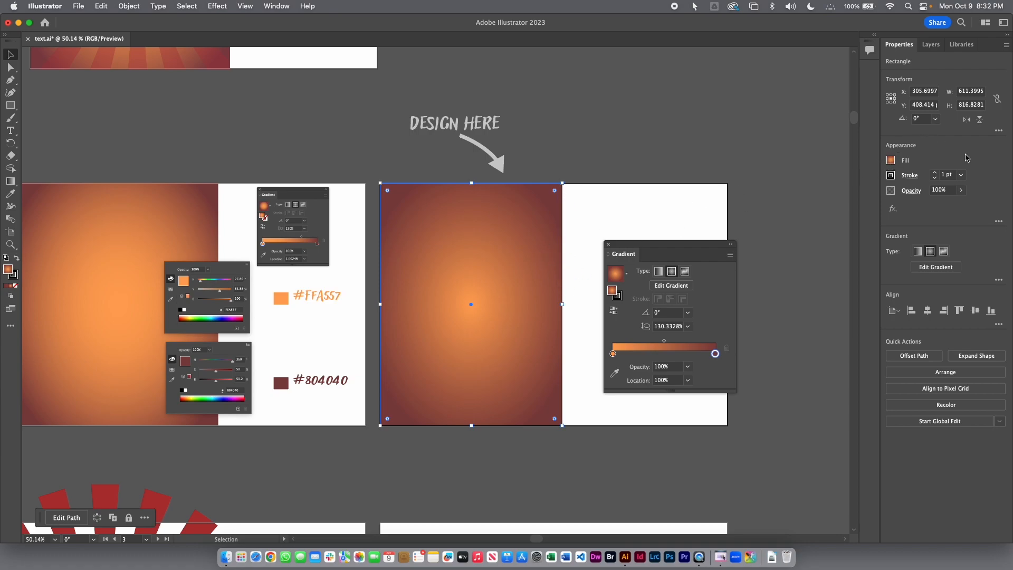
# Step: Remove the gradient rectangle's stroke and close the Gradient panel
pyautogui.click(891, 175)
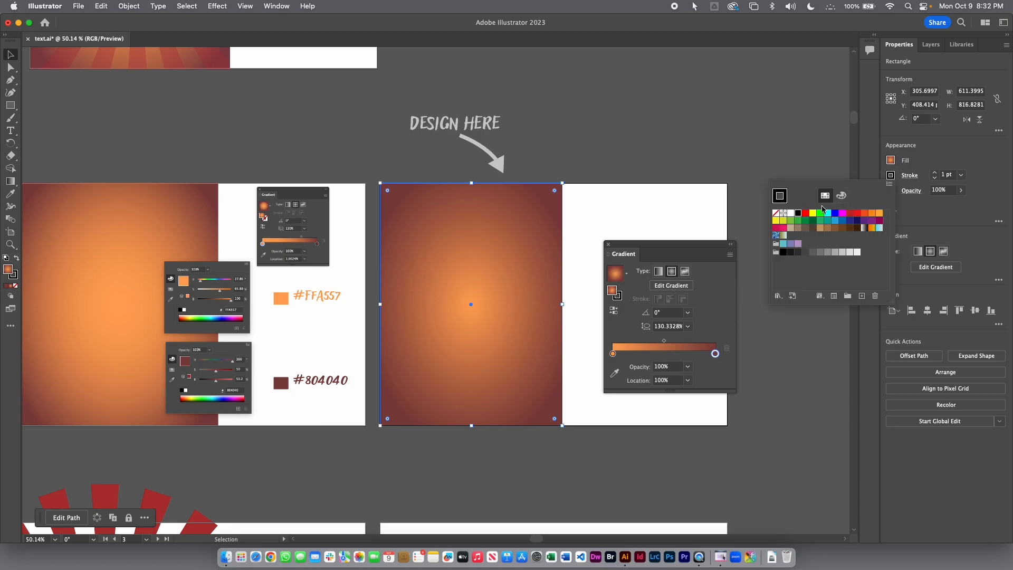
pyautogui.click(775, 214)
pyautogui.click(889, 174)
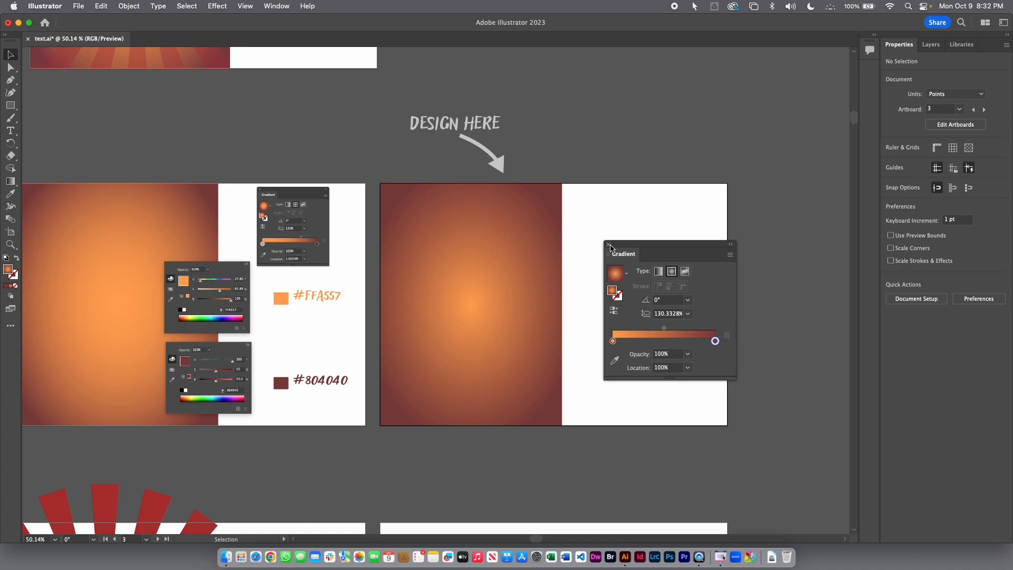
pyautogui.click(609, 245)
# Step: Draw a narrow vertical rectangle about 55 by 559 pt on the blank artboard beside the sunburst example, extending below its lower edge
pyautogui.moveTo(601, 417); pyautogui.dragTo(644, 129)
pyautogui.moveTo(592, 307); pyautogui.dragTo(593, 242)
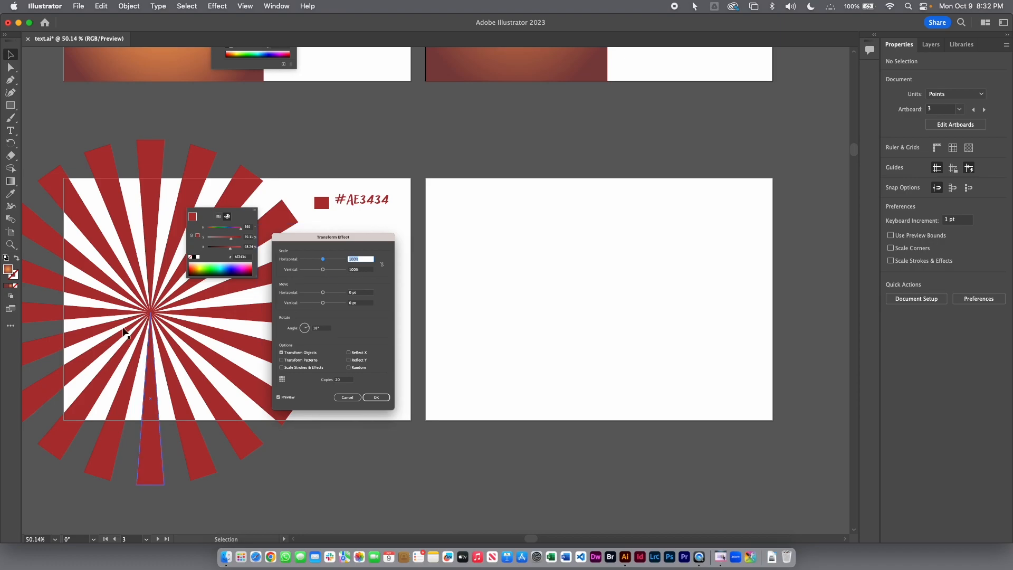
pyautogui.click(10, 105)
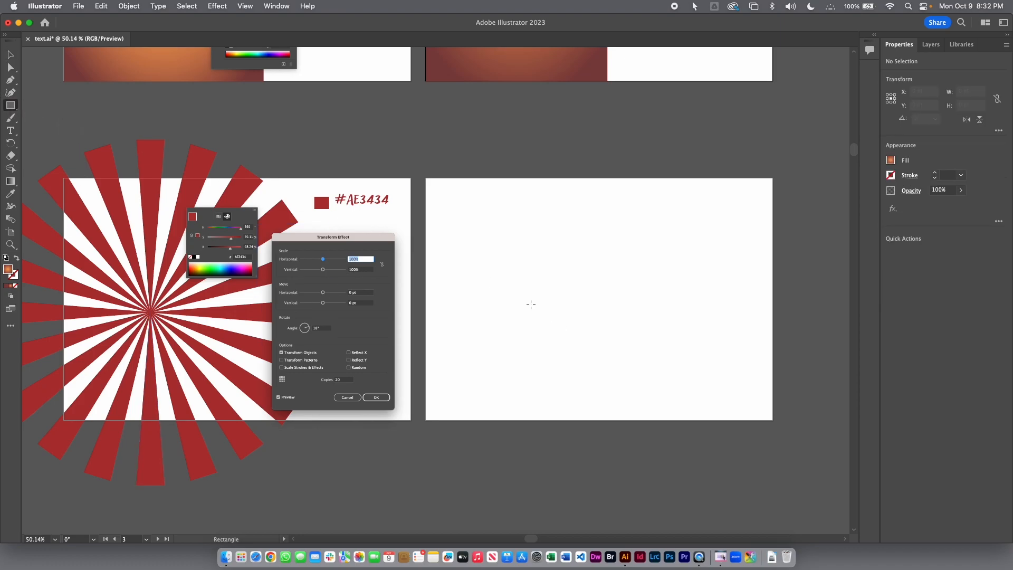
pyautogui.moveTo(520, 312); pyautogui.dragTo(537, 478)
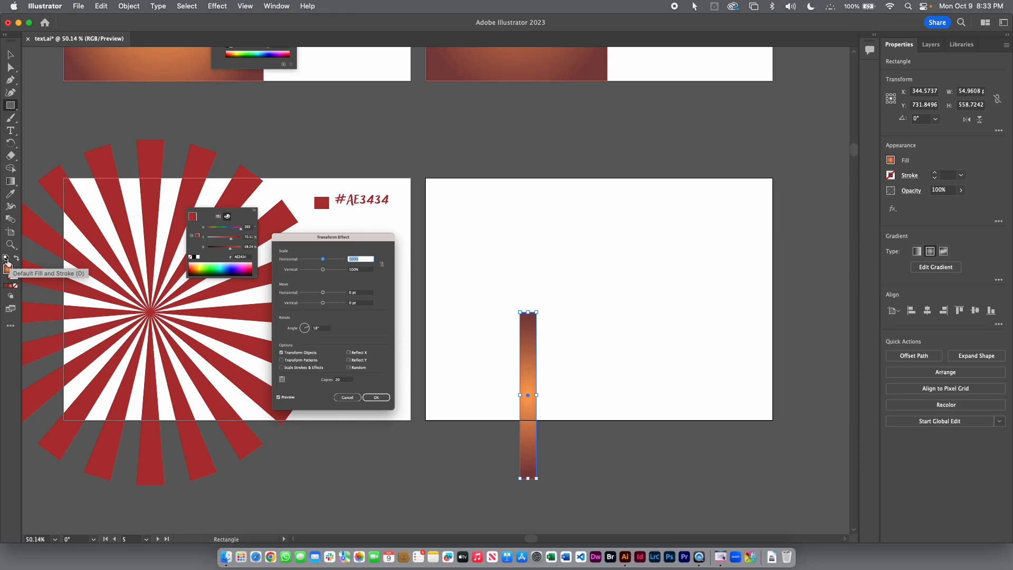
# Step: Remove the narrow rectangle's stroke and set its fill colour to hex AE3434
pyautogui.click(891, 176)
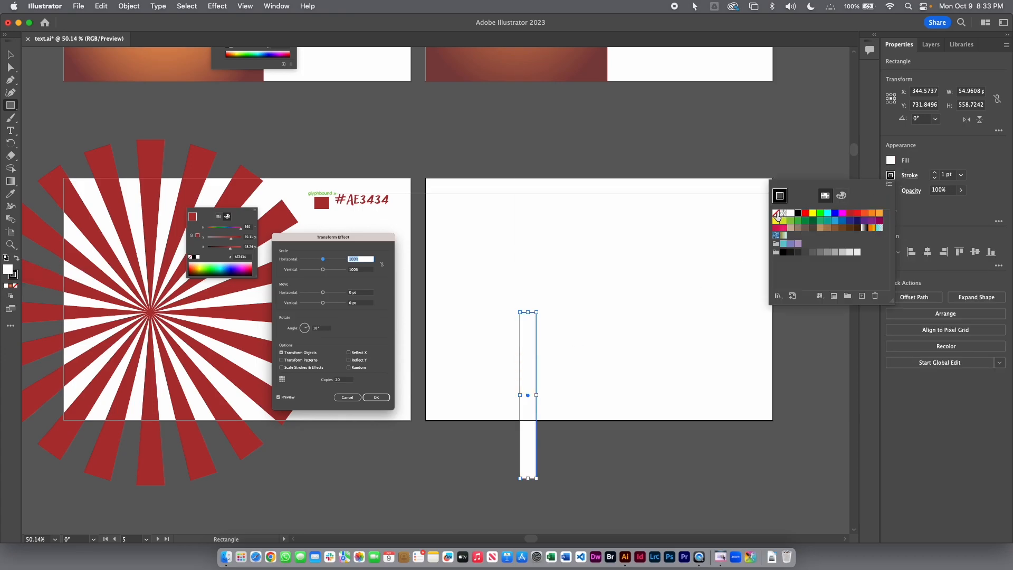
pyautogui.click(776, 214)
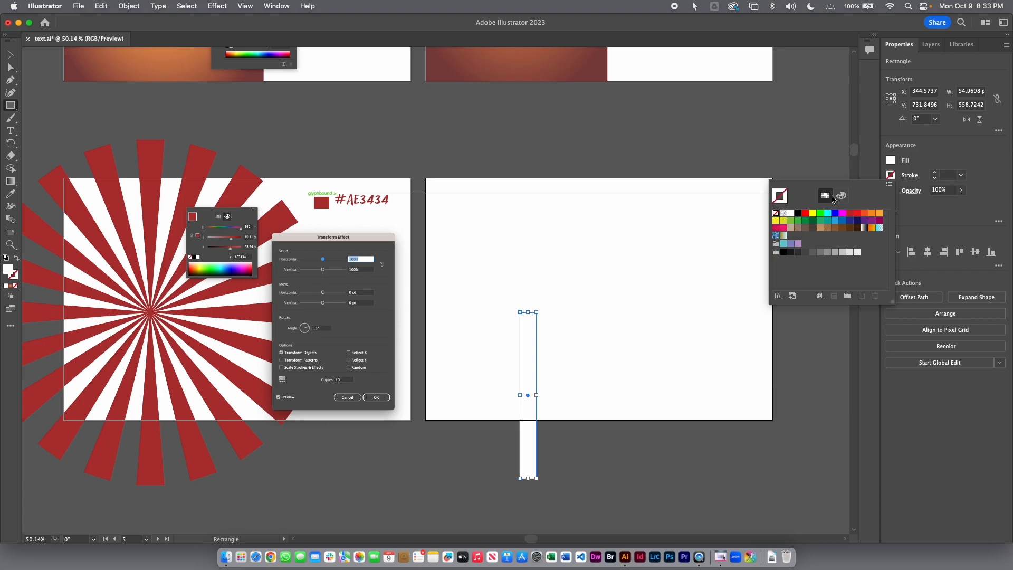
pyautogui.click(891, 161)
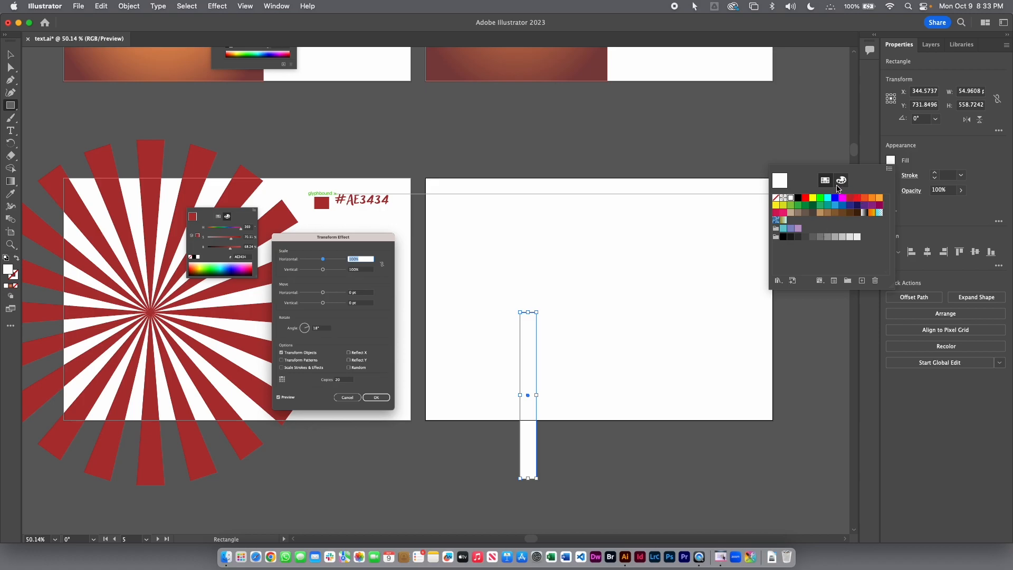
pyautogui.click(841, 180)
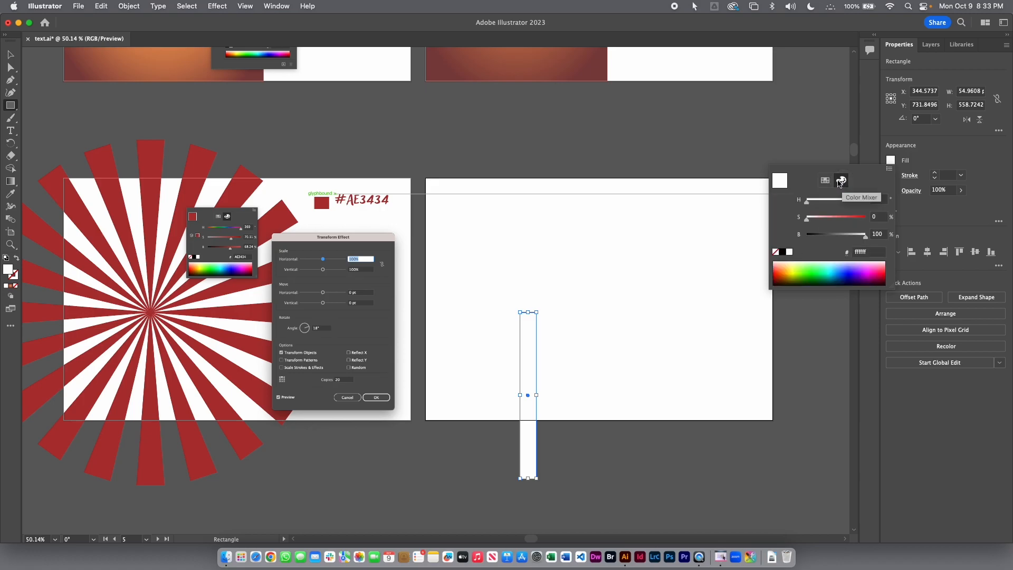
pyautogui.click(869, 252)
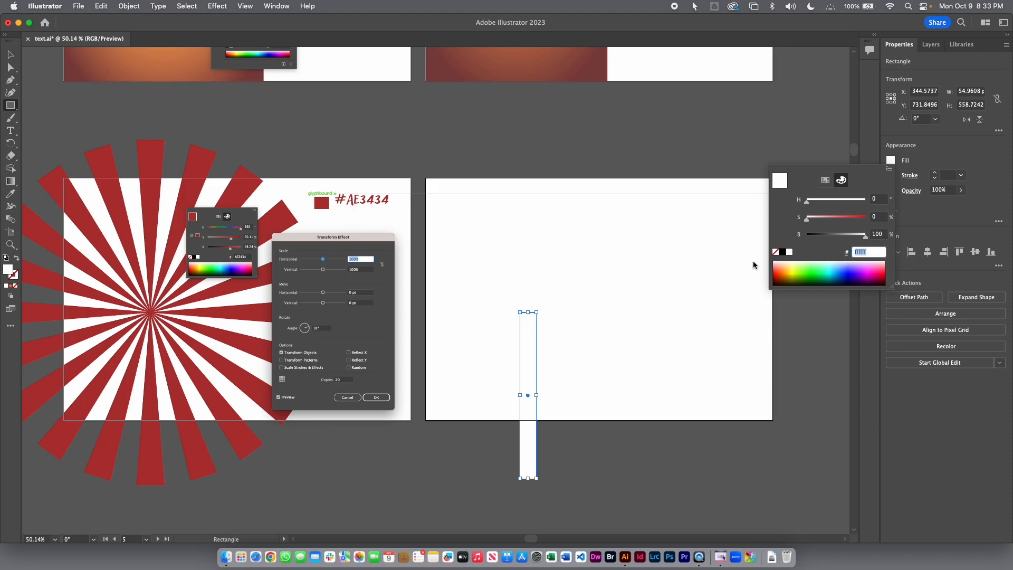
pyautogui.write('ae3434')
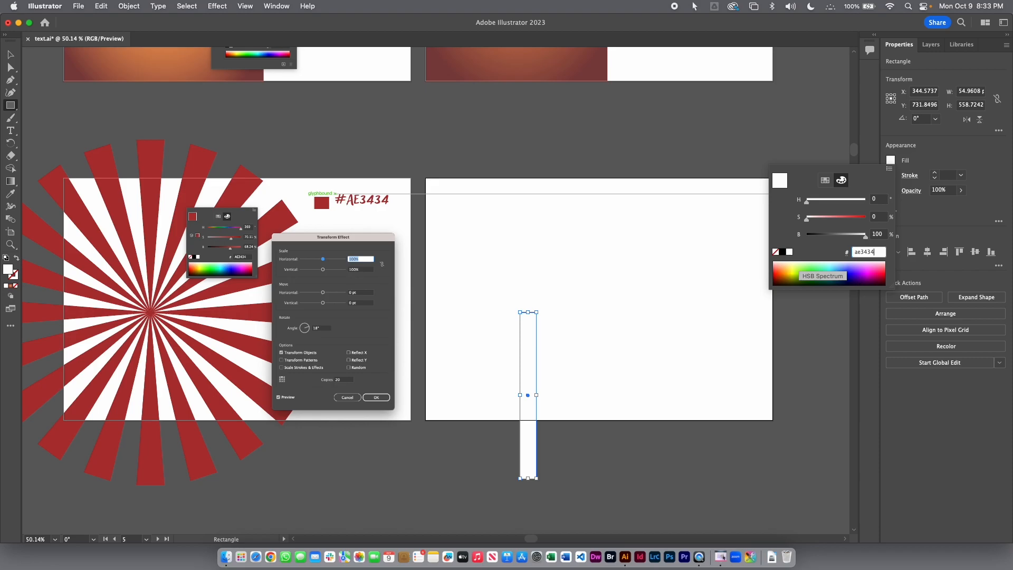
pyautogui.press('Return')
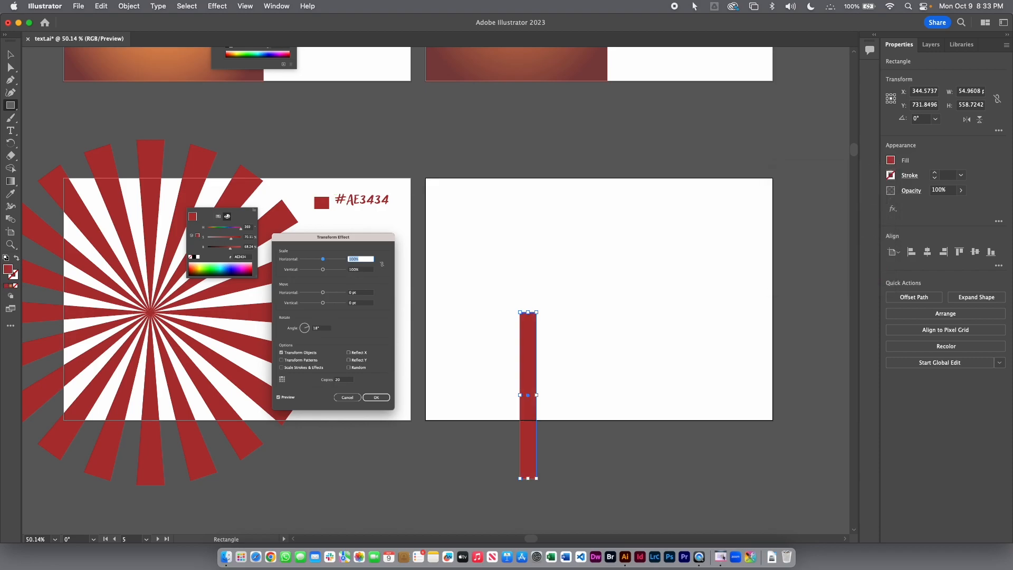
pyautogui.click(13, 73)
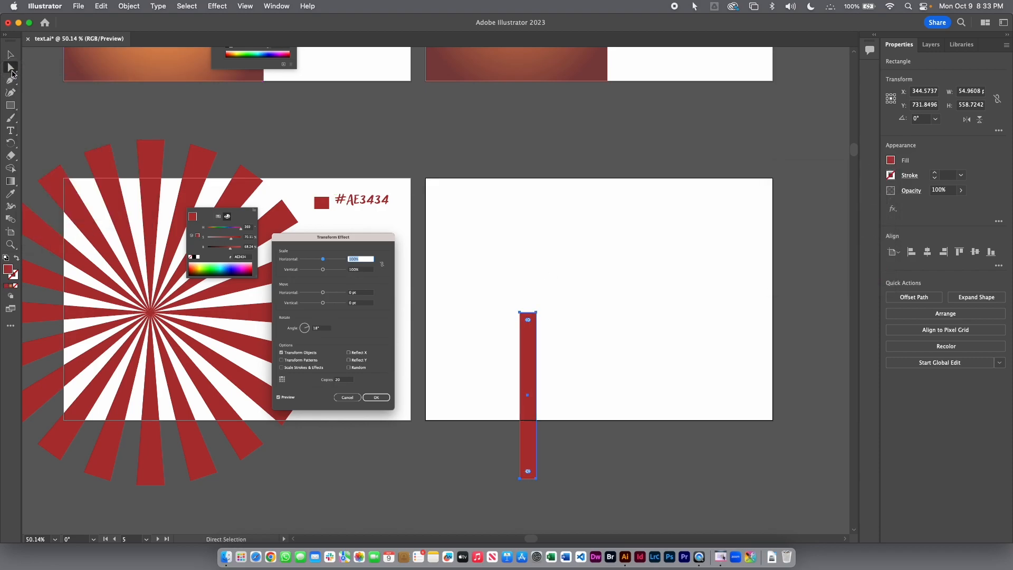
pyautogui.moveTo(535, 312)
pyautogui.mouseDown()
pyautogui.moveTo(554, 314)
pyautogui.moveTo(552, 303)
pyautogui.moveTo(544, 309)
pyautogui.mouseUp()
pyautogui.press('super+z')
pyautogui.click(549, 309)
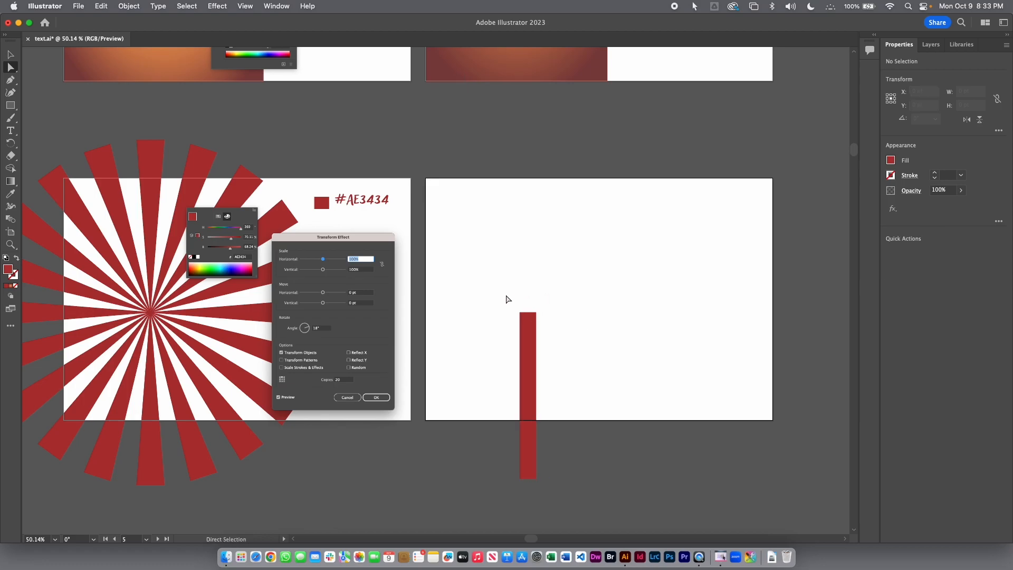
# Step: Taper the narrow red rectangle nearly to a point by scaling its two top anchor points inward in two passes
pyautogui.moveTo(505, 299); pyautogui.dragTo(554, 324)
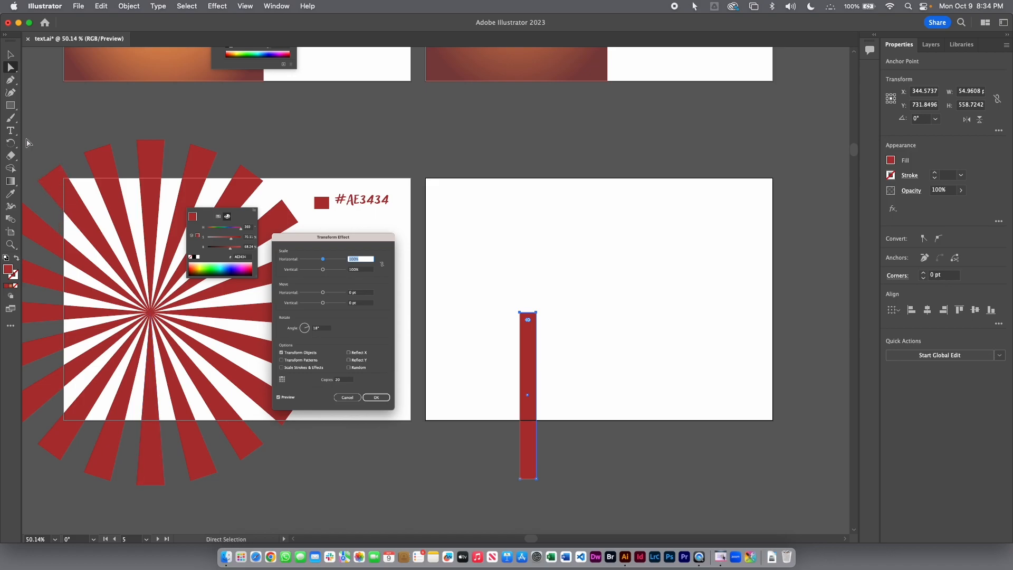
pyautogui.moveTo(11, 142); pyautogui.dragTo(49, 158)
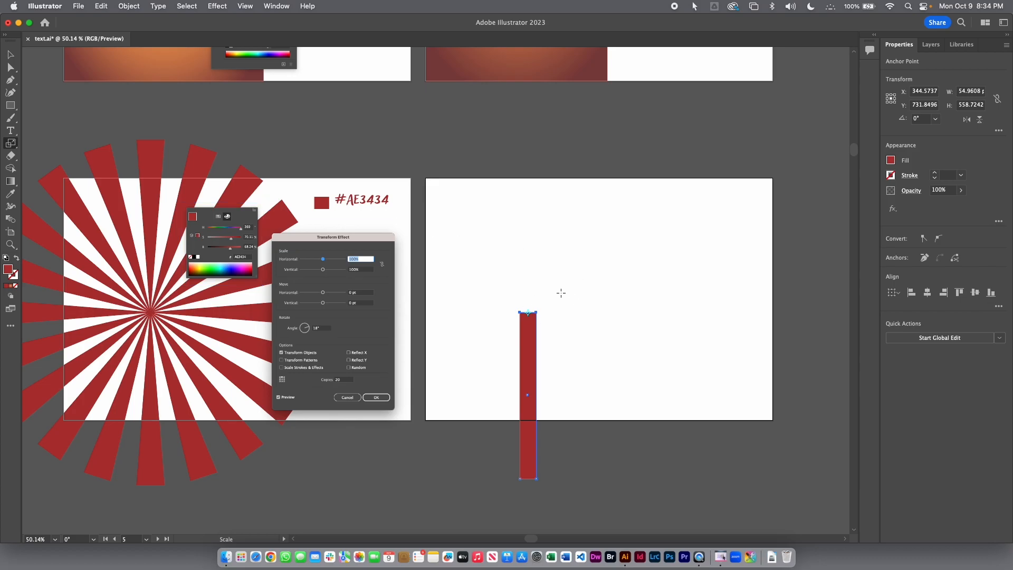
pyautogui.moveTo(561, 296); pyautogui.dragTo(535, 312)
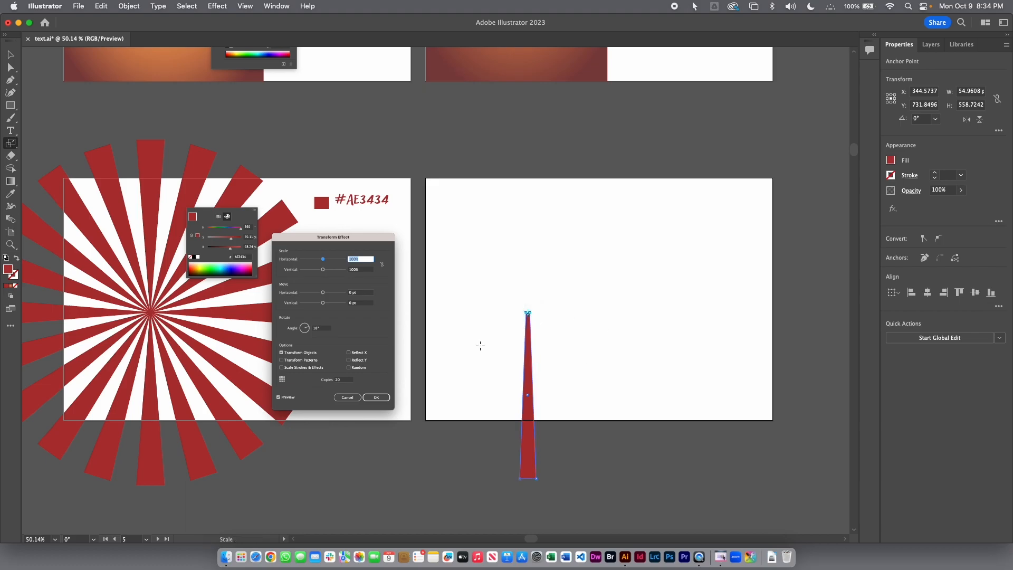
pyautogui.click(10, 245)
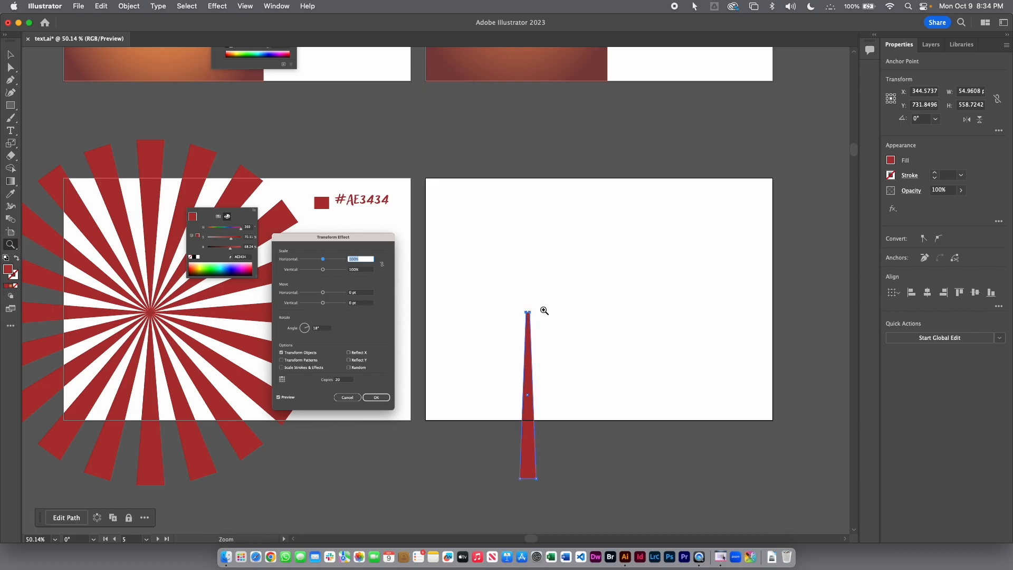
pyautogui.moveTo(537, 312); pyautogui.dragTo(764, 267)
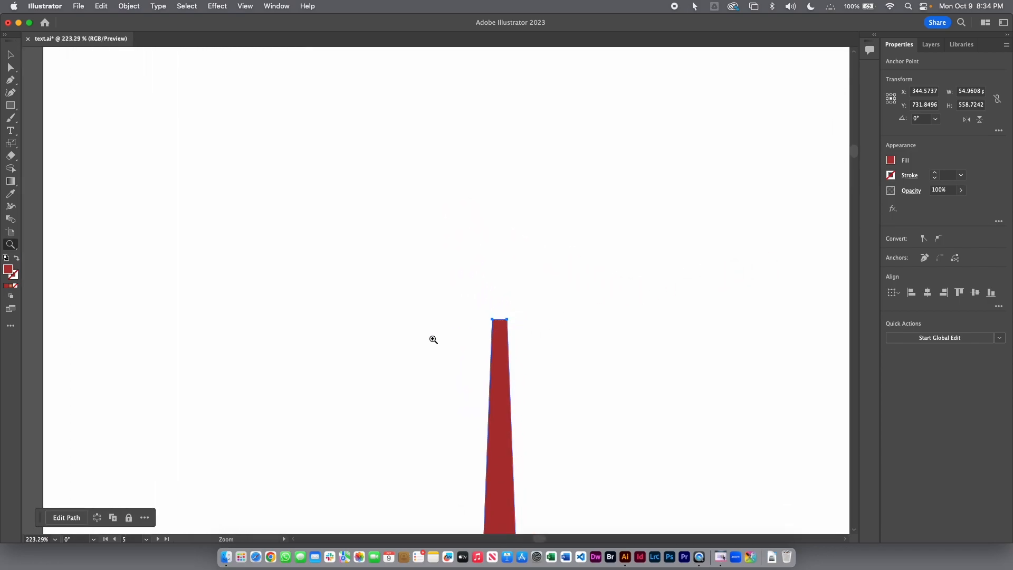
pyautogui.click(10, 143)
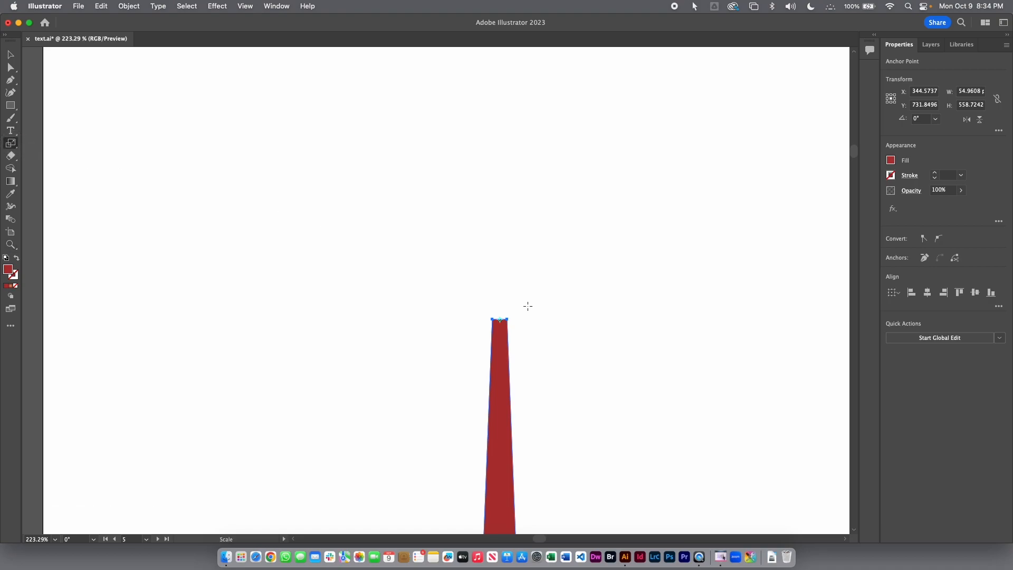
pyautogui.moveTo(559, 288); pyautogui.dragTo(543, 303)
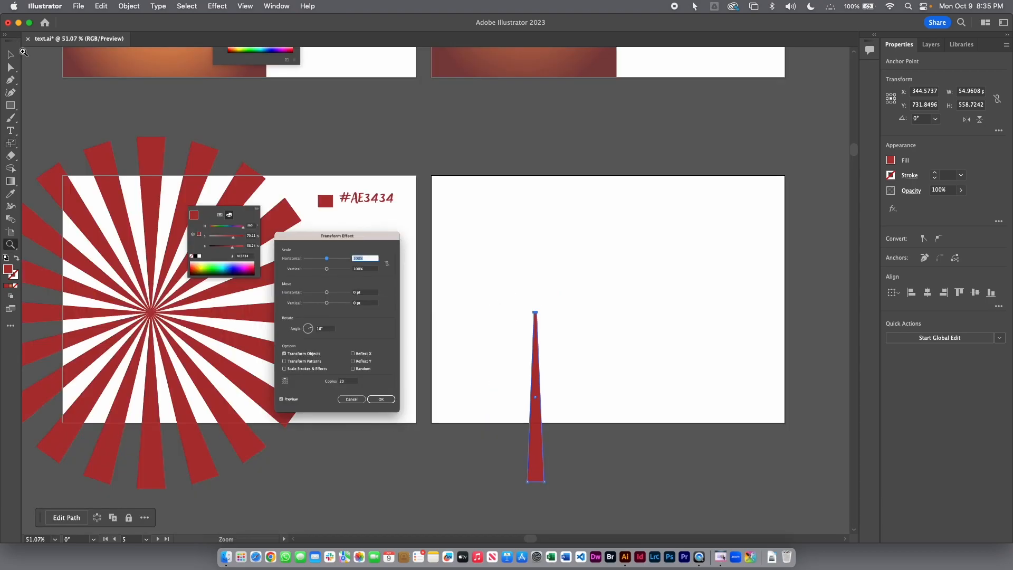
# Step: Add a Distort & Transform Transform effect to the tapered ray, with the top-centre reference point and an 18° rotation angle
pyautogui.click(10, 53)
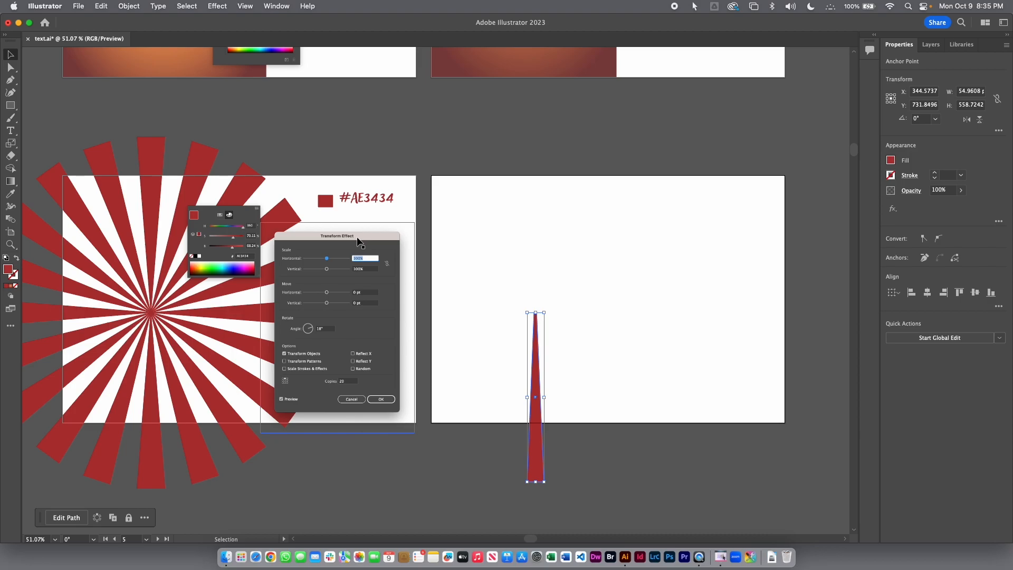
pyautogui.click(216, 7)
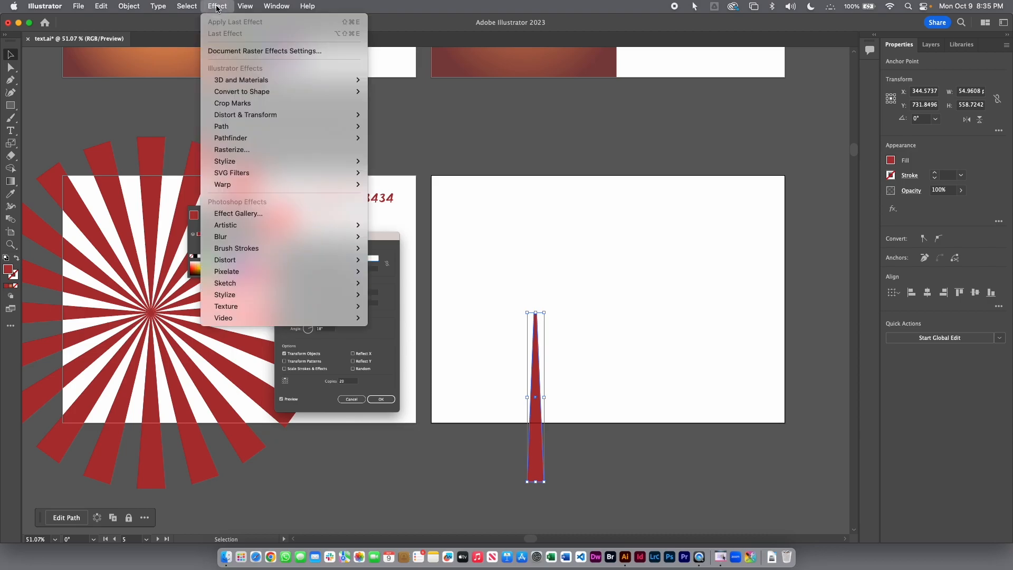
pyautogui.click(216, 6)
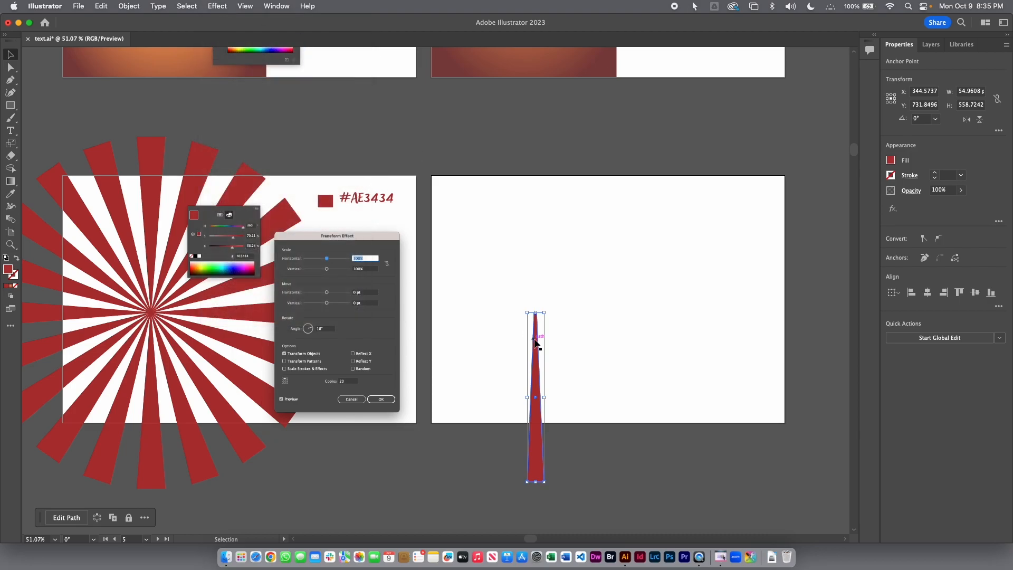
pyautogui.click(892, 209)
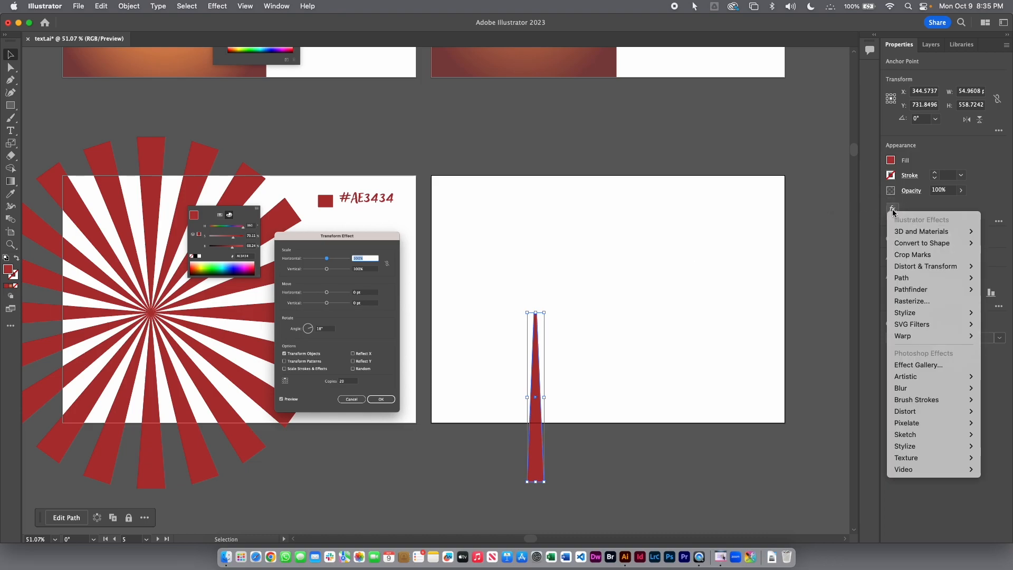
pyautogui.moveTo(908, 267)
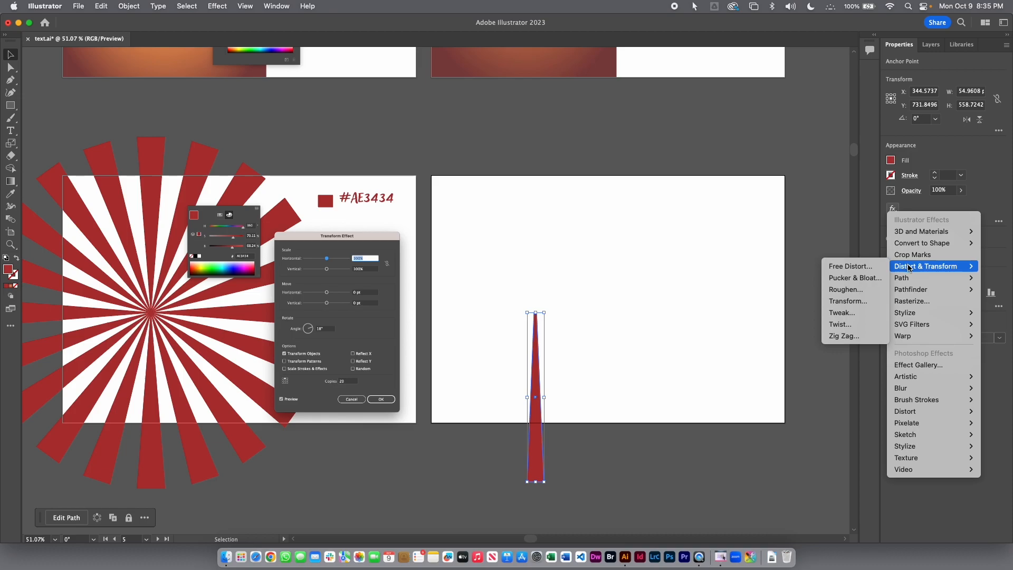
pyautogui.click(862, 302)
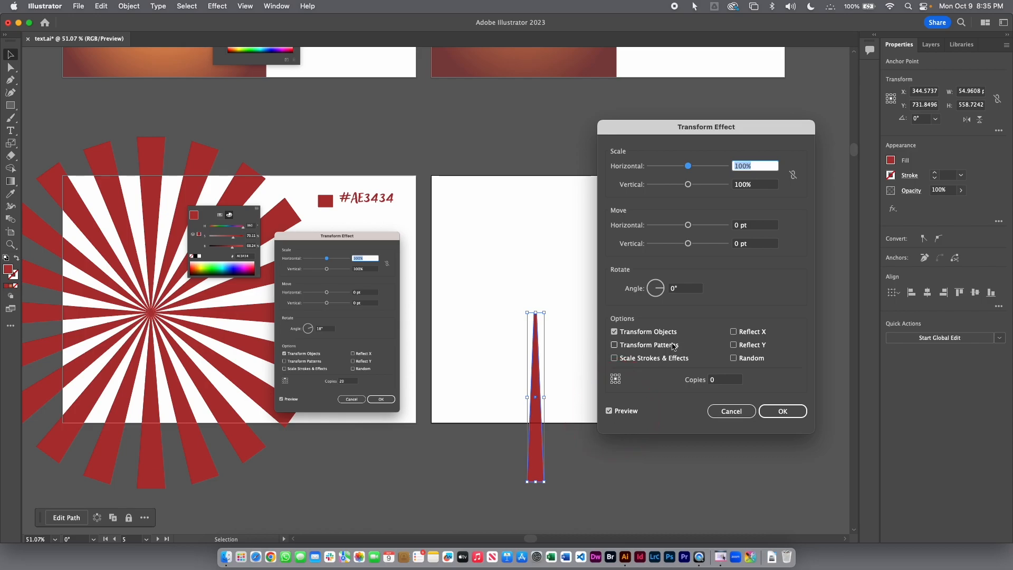
pyautogui.click(663, 291)
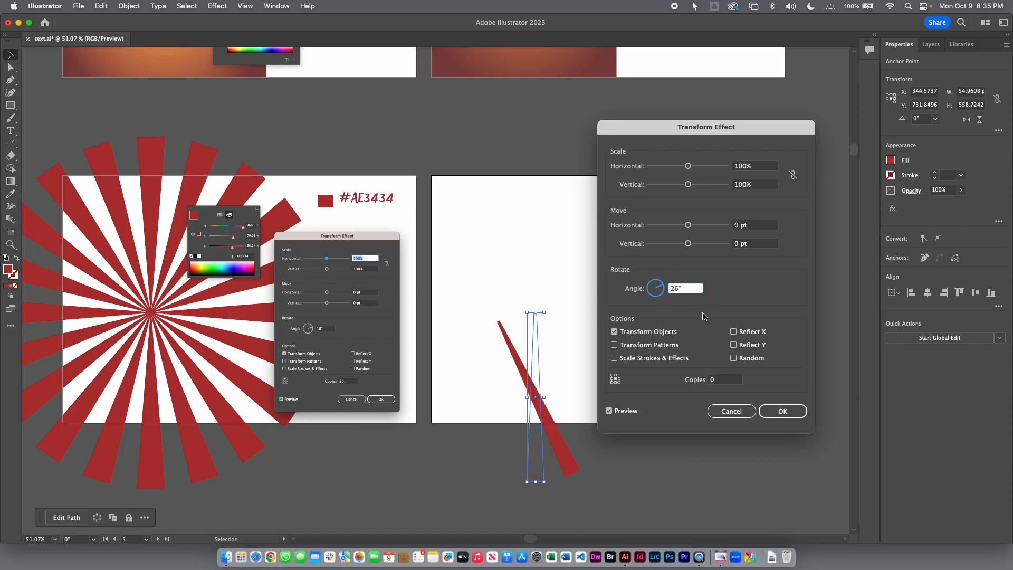
pyautogui.click(615, 375)
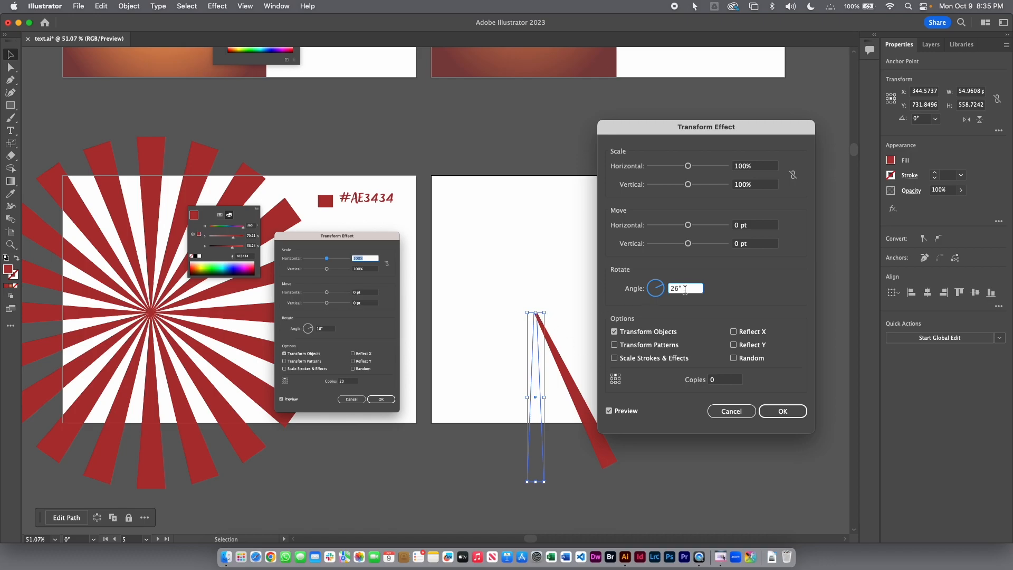
pyautogui.doubleClick(674, 288)
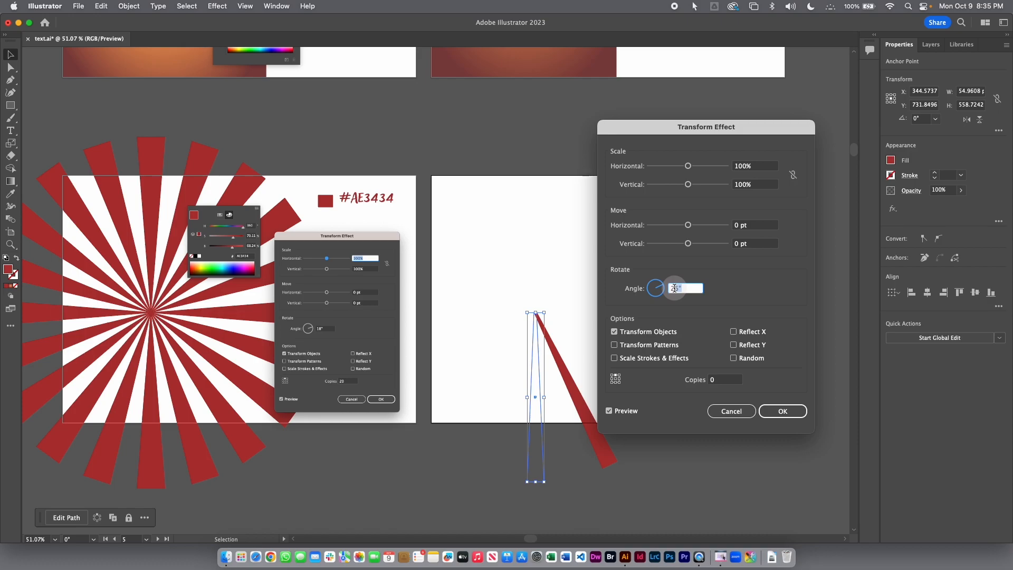
pyautogui.moveTo(682, 288); pyautogui.dragTo(667, 286)
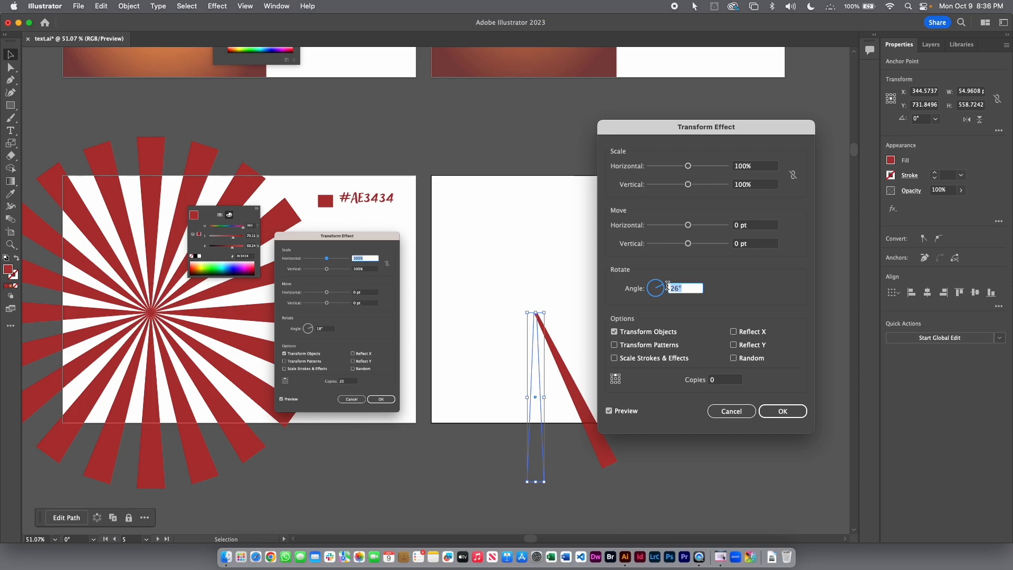
pyautogui.write('18')
pyautogui.press('Tab')
# Step: Set the Transform effect to 19 copies, apply it to form the full sunburst, and deselect the ray
pyautogui.click(724, 381)
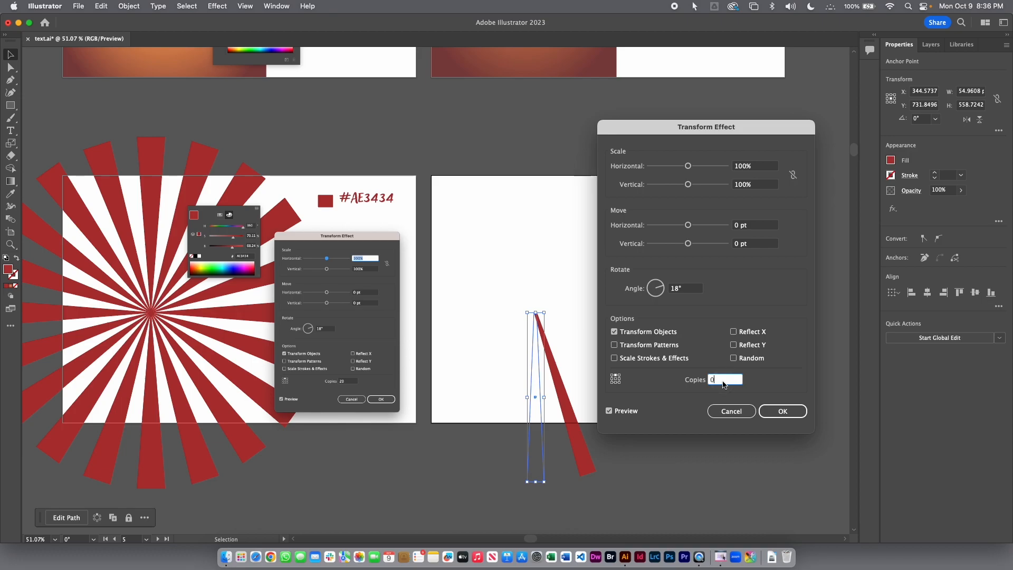
pyautogui.press('Up')
pyautogui.press('Up')
pyautogui.press('Up')
pyautogui.press('Up')
pyautogui.press('Up')
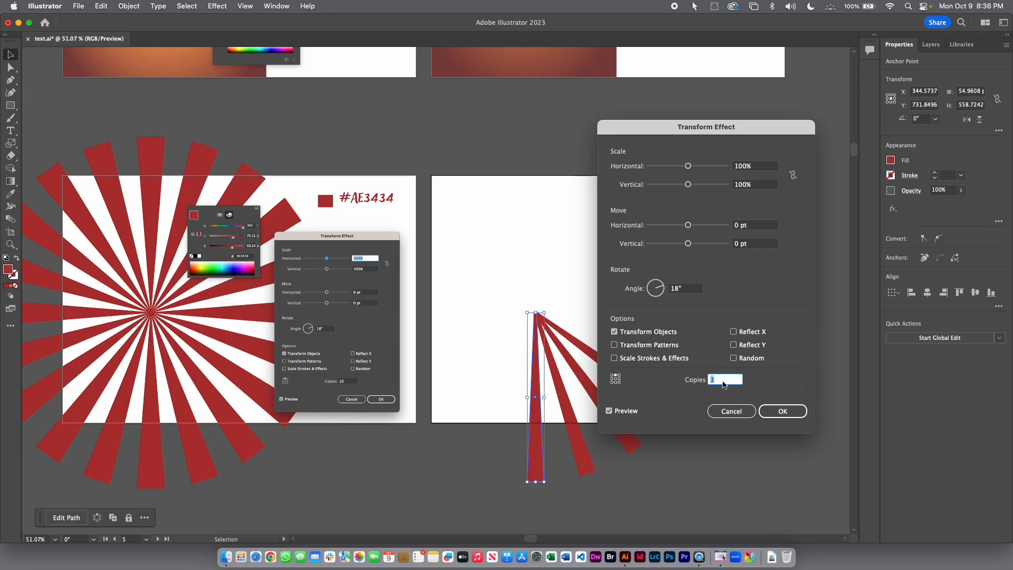
pyautogui.press('Up')
pyautogui.press('Up')
pyautogui.press('Up')
pyautogui.press('Up')
pyautogui.press('Up')
pyautogui.press('Up')
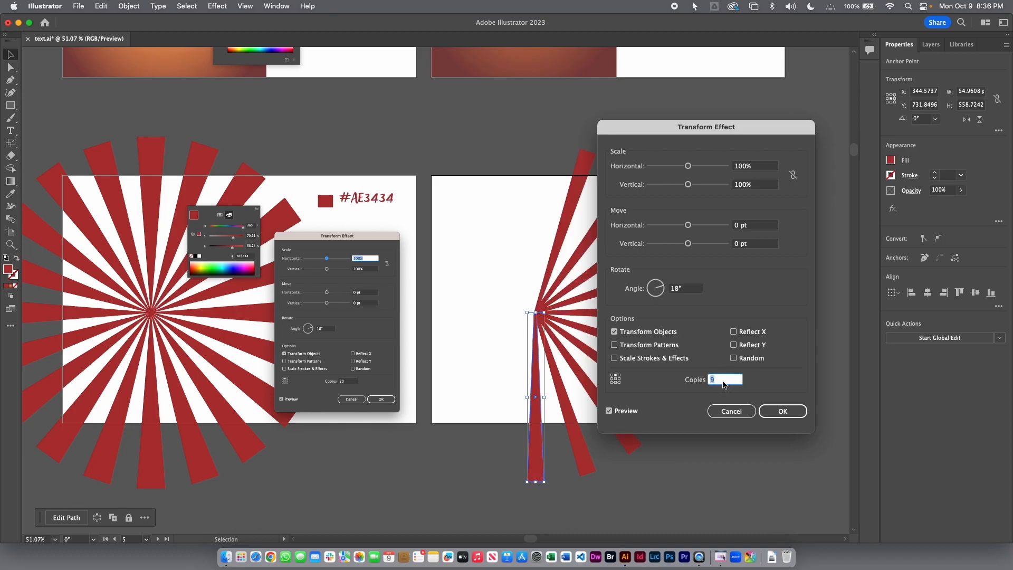
pyautogui.press('Up')
pyautogui.press('Up')
pyautogui.press('Up')
pyautogui.press('Up')
pyautogui.press('Up')
pyautogui.press('Up')
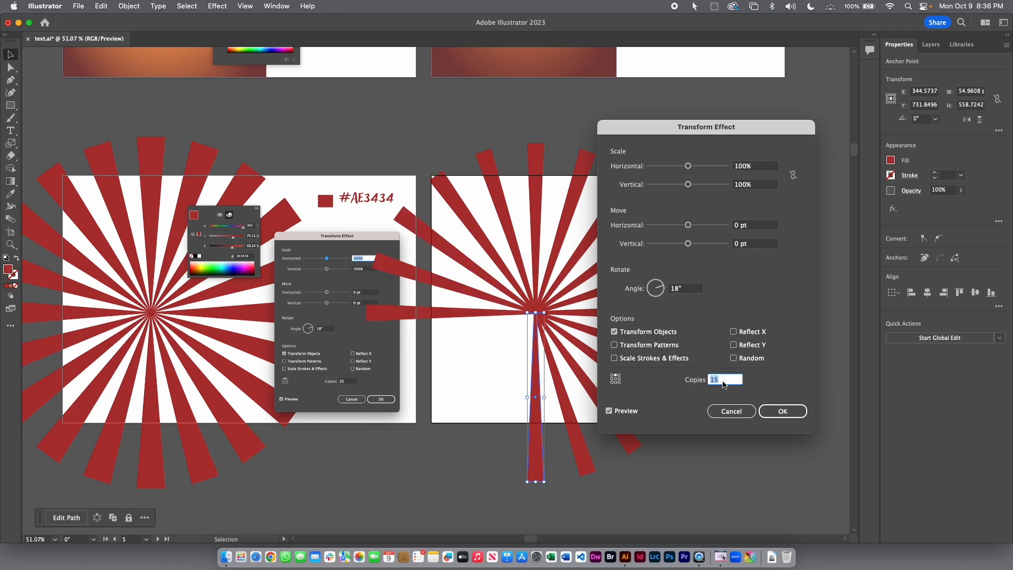
pyautogui.press('Up')
pyautogui.press('Up')
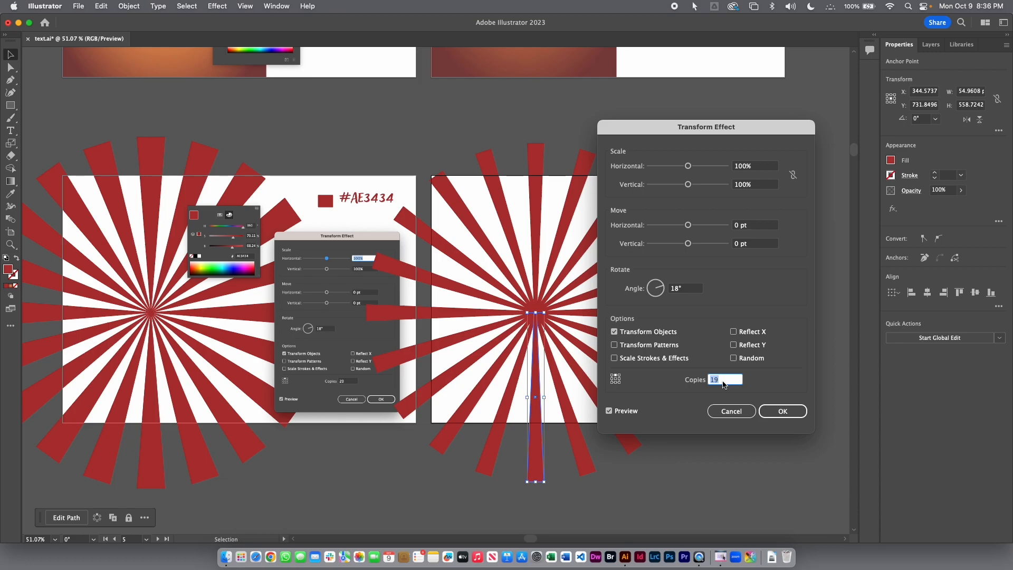
pyautogui.click(774, 407)
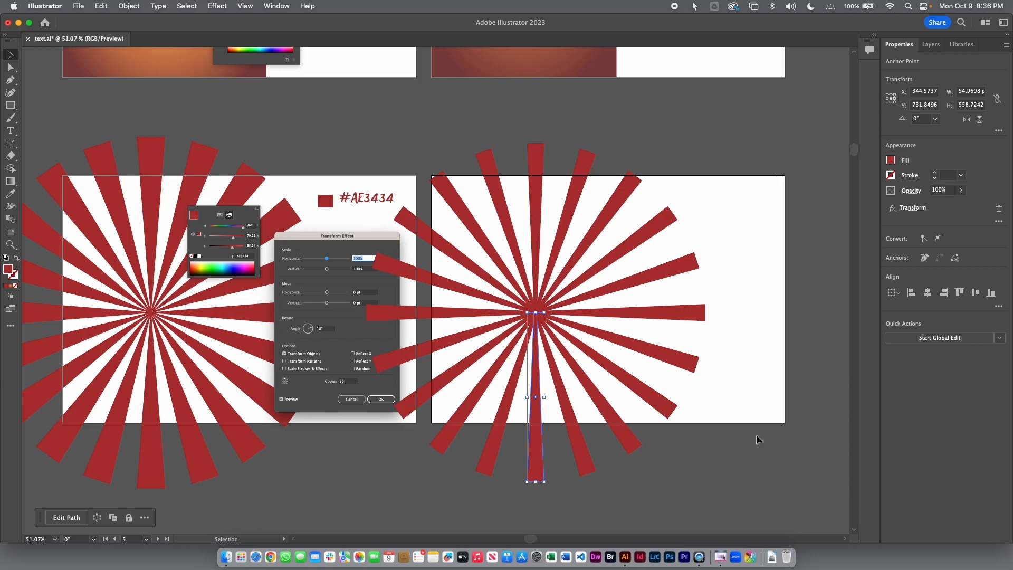
pyautogui.click(728, 264)
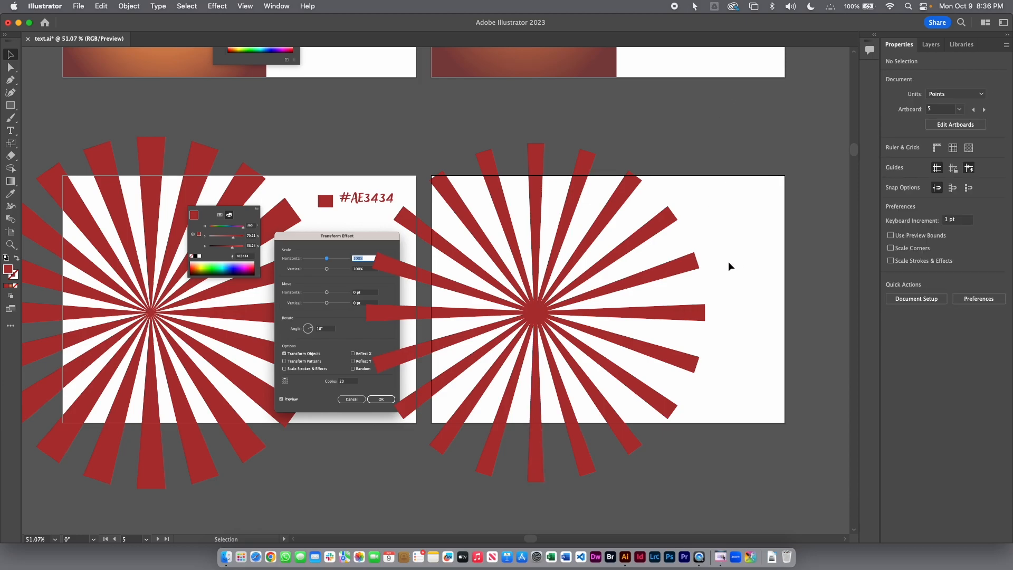
# Step: Duplicate the gradient rectangle onto the blank artboard beside the finished orange sunburst example, flush with the artboard's left edge
pyautogui.scroll(-5, 728, 233)
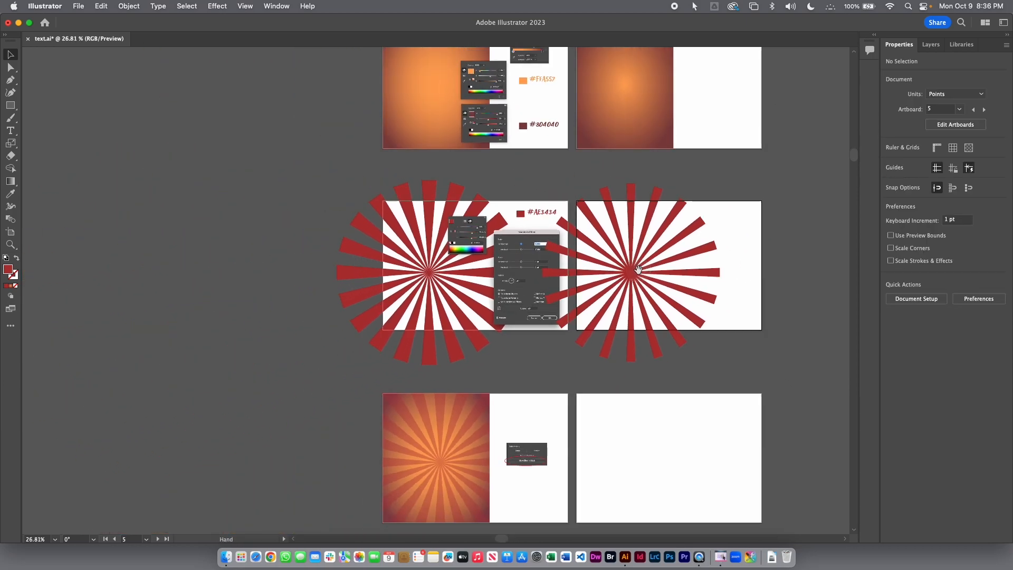
pyautogui.hscroll(5, 644, 407)
pyautogui.scroll(-2, 645, 407)
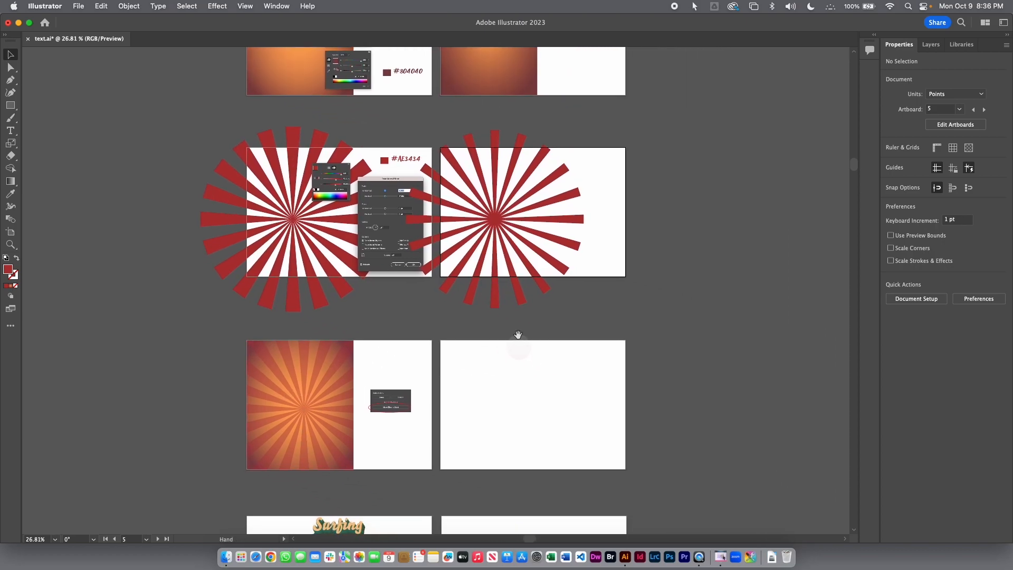
pyautogui.moveTo(491, 65); pyautogui.dragTo(480, 410)
# Step: Copy the new sunburst, paste it, and place the copy roughly centred over the duplicated gradient rectangle
pyautogui.press('a')
pyautogui.click(497, 234)
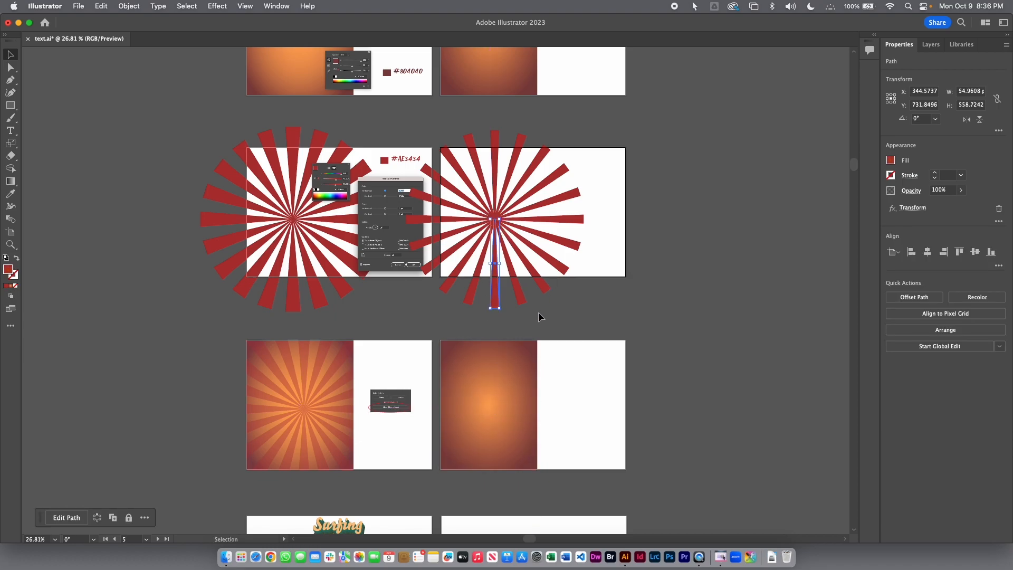
pyautogui.press('super+v')
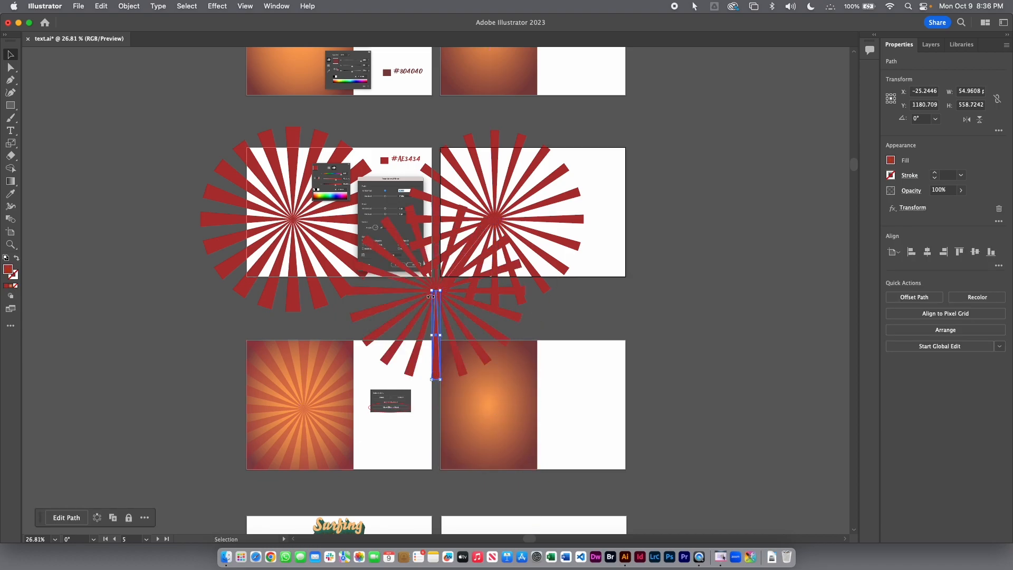
pyautogui.moveTo(436, 297); pyautogui.dragTo(668, 325)
pyautogui.moveTo(593, 327); pyautogui.dragTo(589, 327)
pyautogui.click(767, 354)
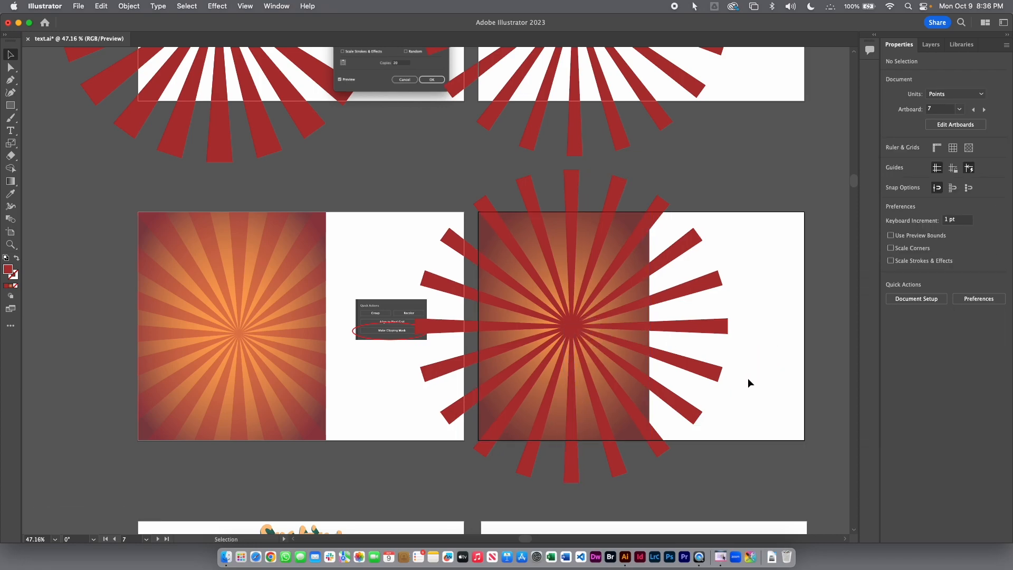
# Step: Draw a red rectangle about 614 by 816 pt over the sunburst, exactly covering the gradient rectangle
pyautogui.click(10, 105)
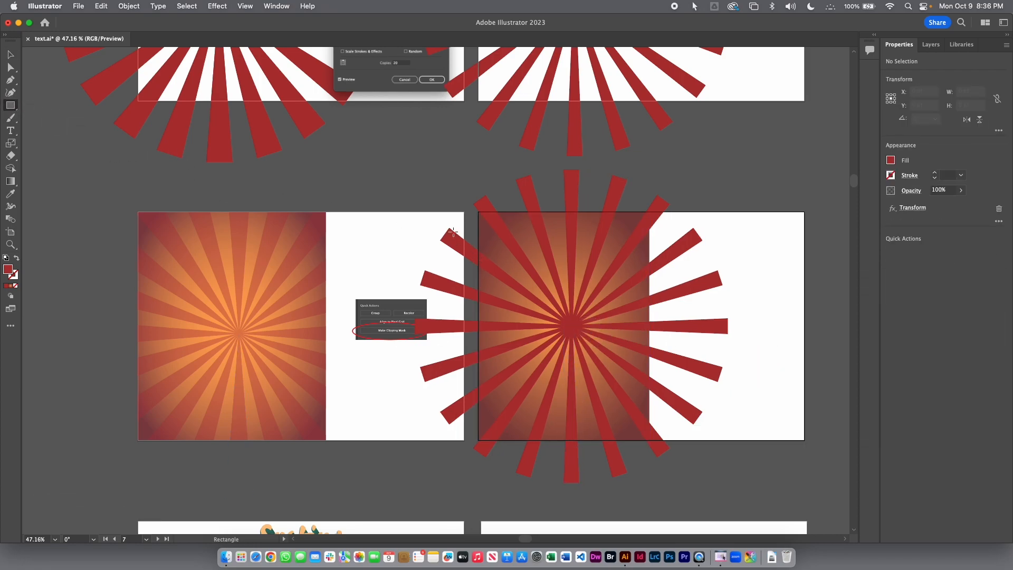
pyautogui.moveTo(477, 212); pyautogui.dragTo(649, 439)
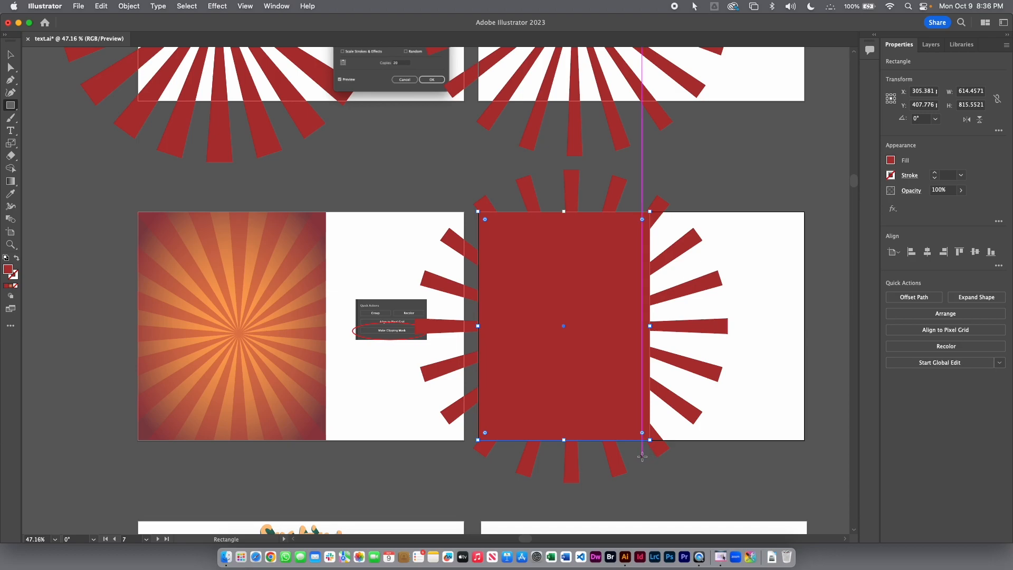
pyautogui.press('v')
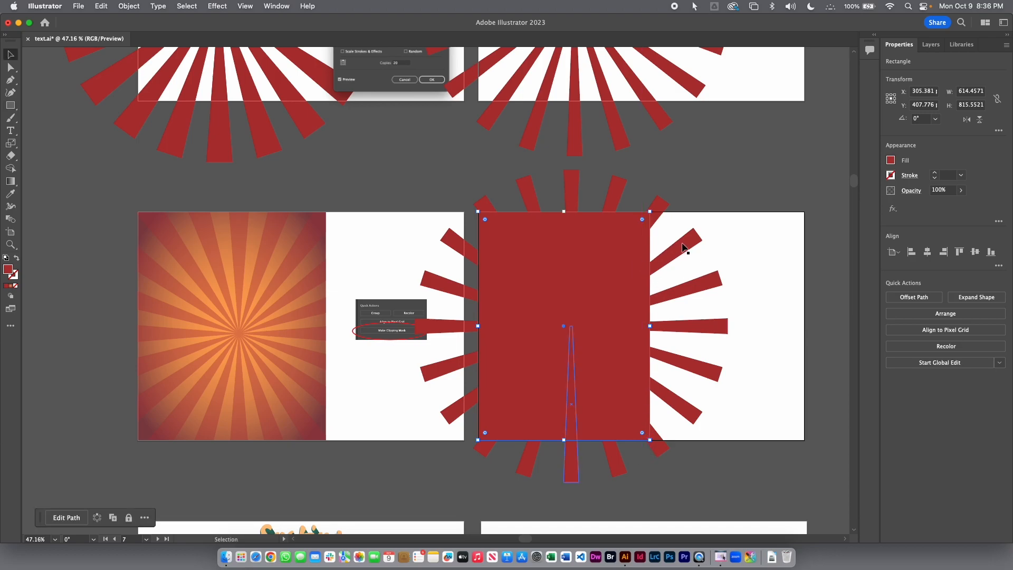
# Step: Select the red rectangle together with the sunburst copy and make a clipping mask from them
pyautogui.moveTo(684, 248)
pyautogui.mouseDown()
pyautogui.moveTo(612, 236)
pyautogui.moveTo(672, 201)
pyautogui.moveTo(684, 247)
pyautogui.mouseUp()
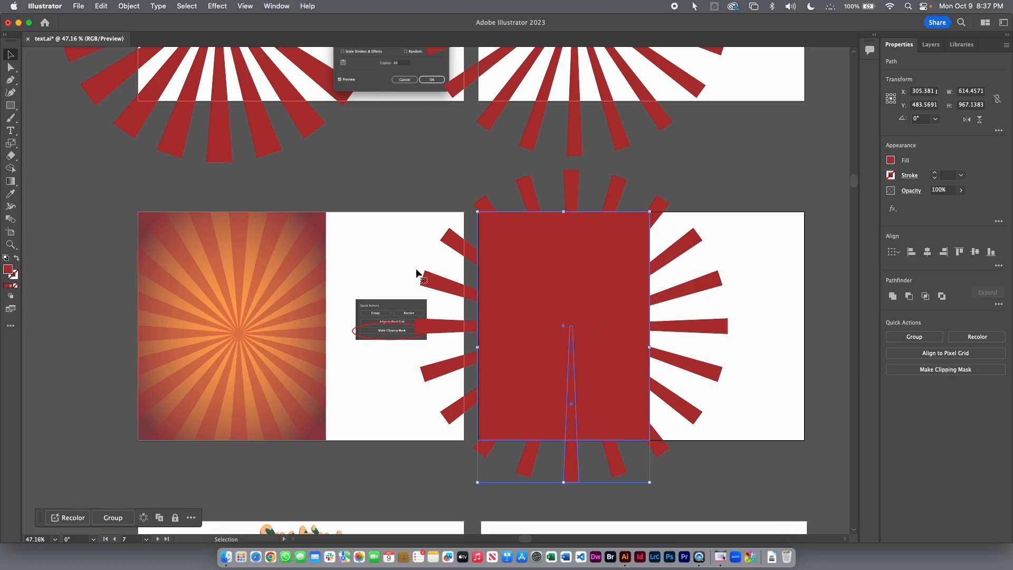
pyautogui.click(129, 7)
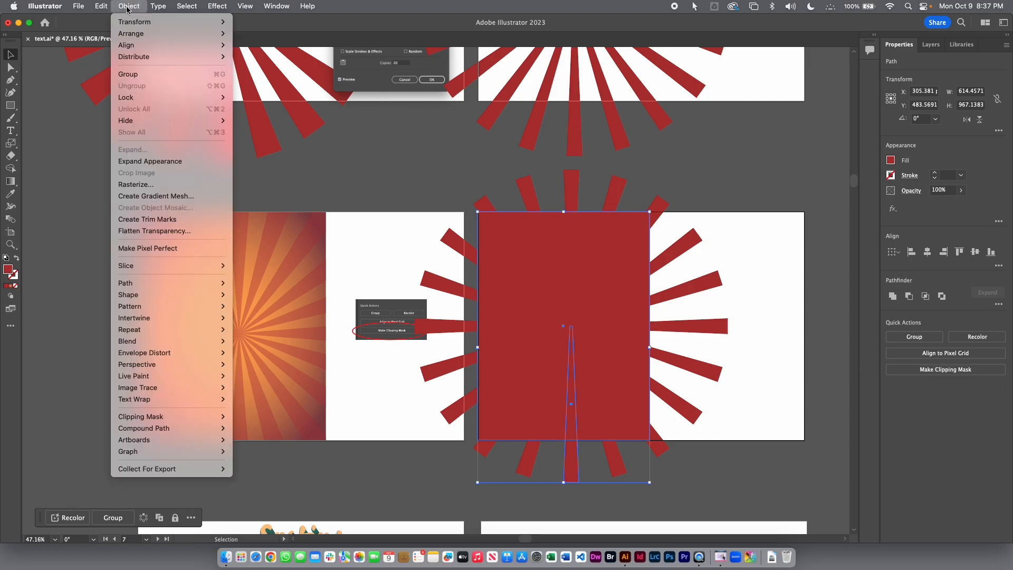
pyautogui.moveTo(198, 419)
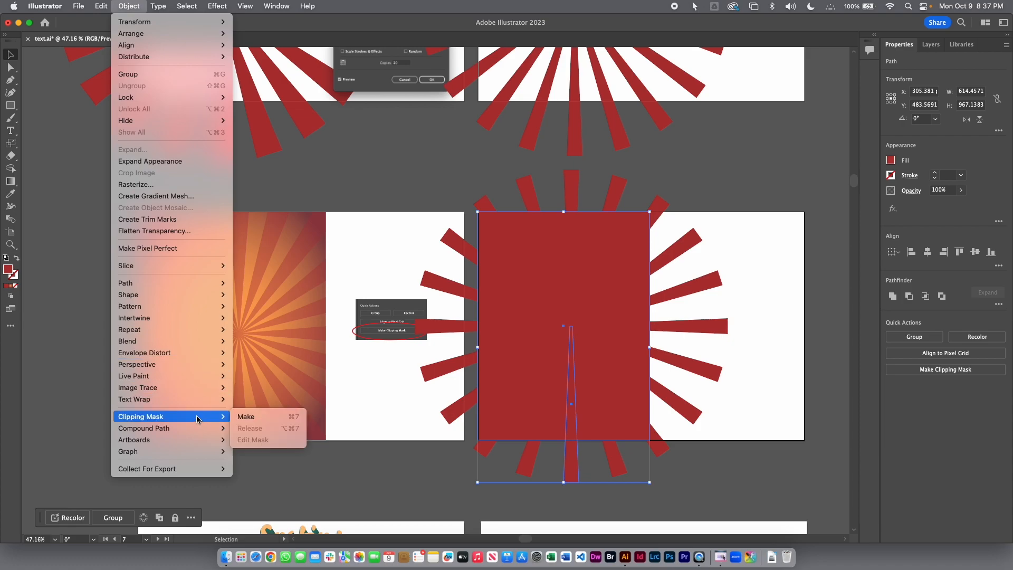
pyautogui.click(262, 420)
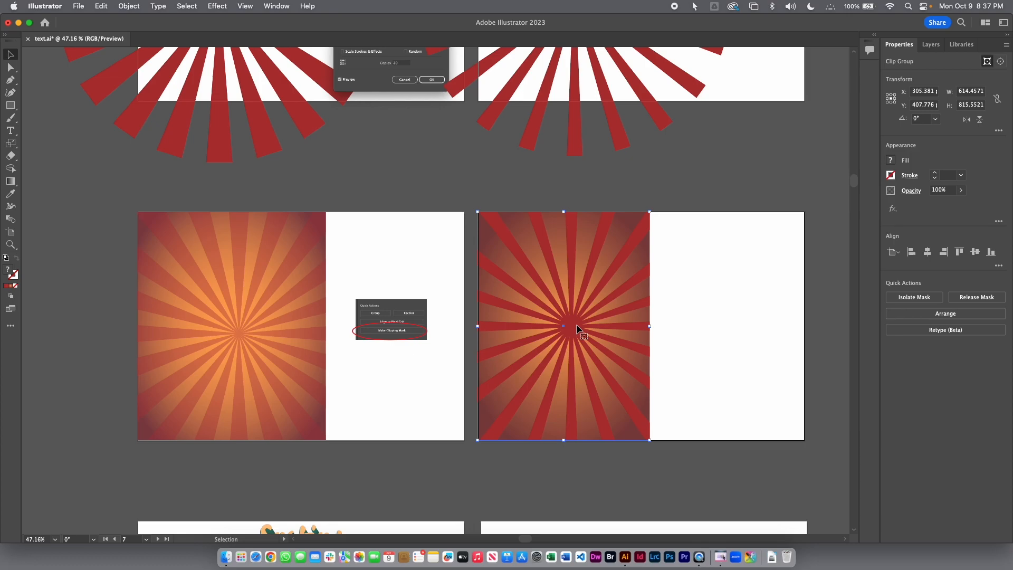
# Step: Isolate the clip group's contents and shift the sunburst slightly left so it is centred on the gradient rectangle
pyautogui.click(918, 297)
pyautogui.moveTo(571, 329); pyautogui.dragTo(562, 330)
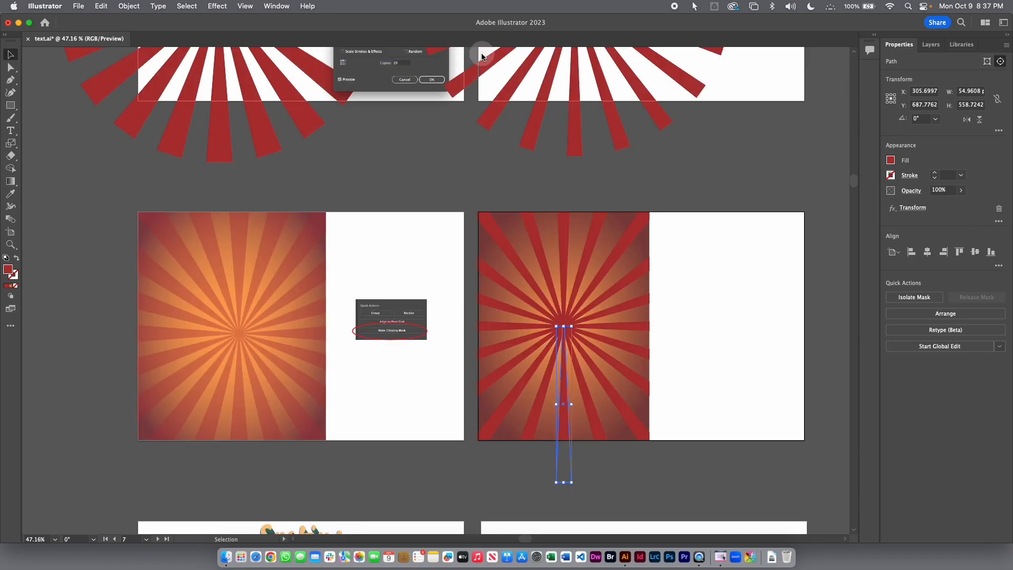
pyautogui.click(667, 315)
# Step: Reduce the clipped sunburst group's opacity to 26% and deselect it
pyautogui.click(580, 333)
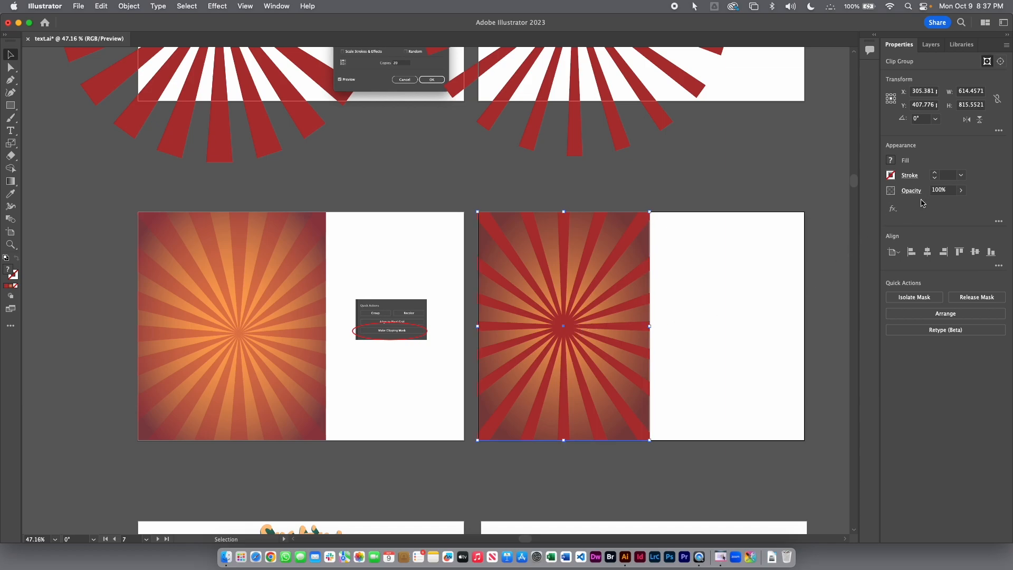
pyautogui.click(961, 191)
pyautogui.moveTo(959, 205); pyautogui.dragTo(931, 206)
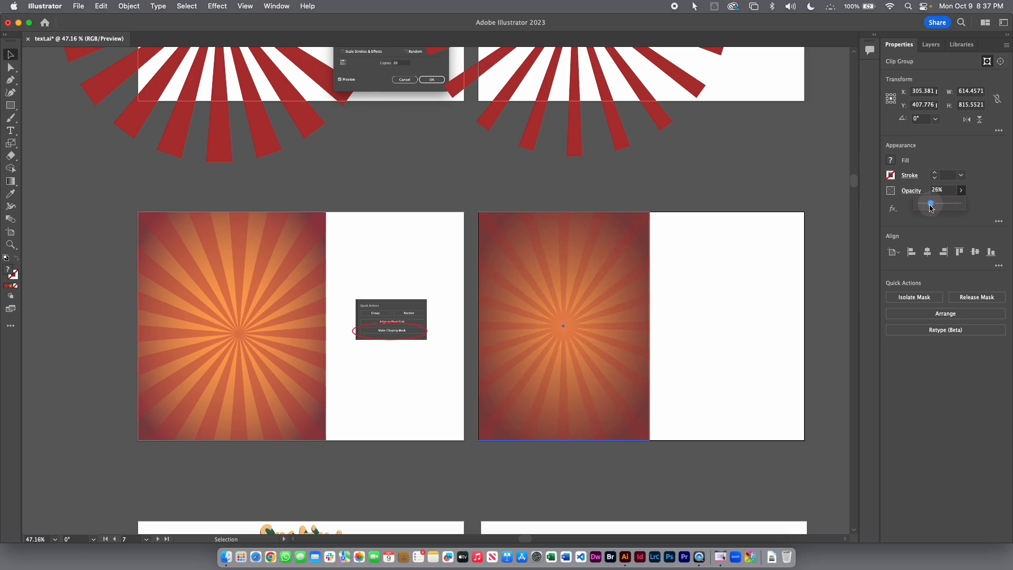
pyautogui.click(714, 315)
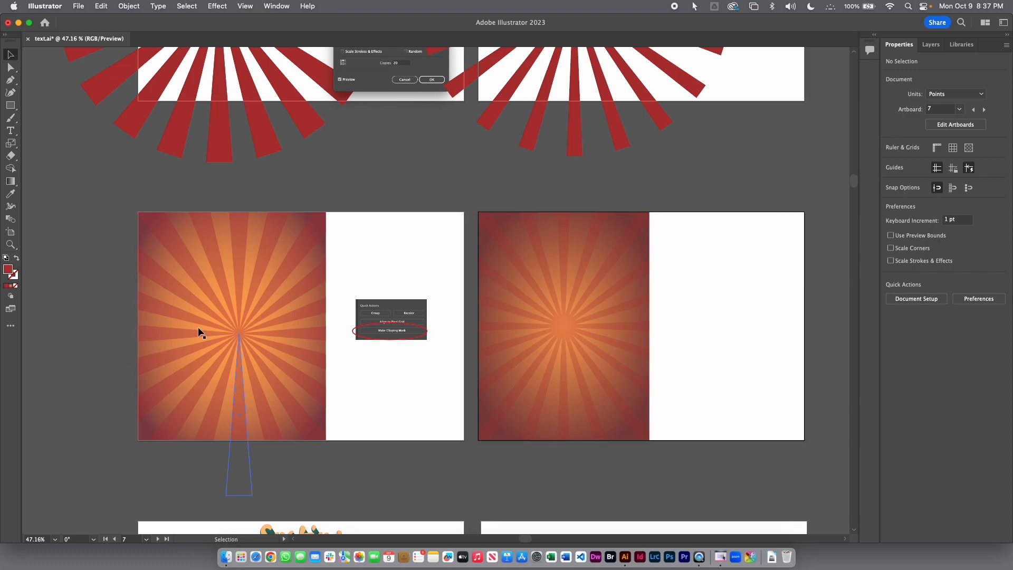
# Step: Examine the Surfing blend example and the finished poster's notes on its three 3D text methods
pyautogui.scroll(-3, 743, 318)
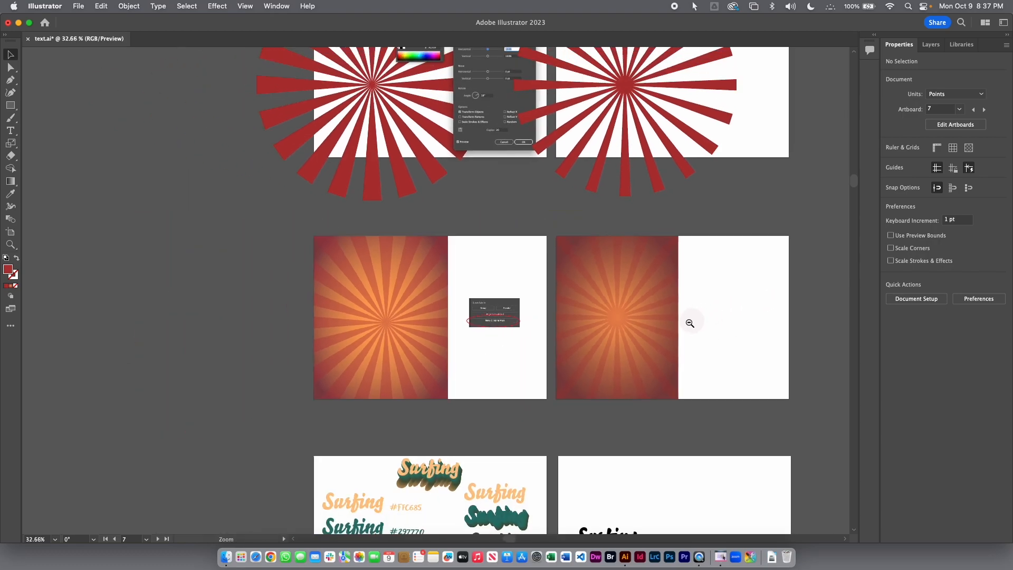
pyautogui.moveTo(658, 411); pyautogui.dragTo(526, 268)
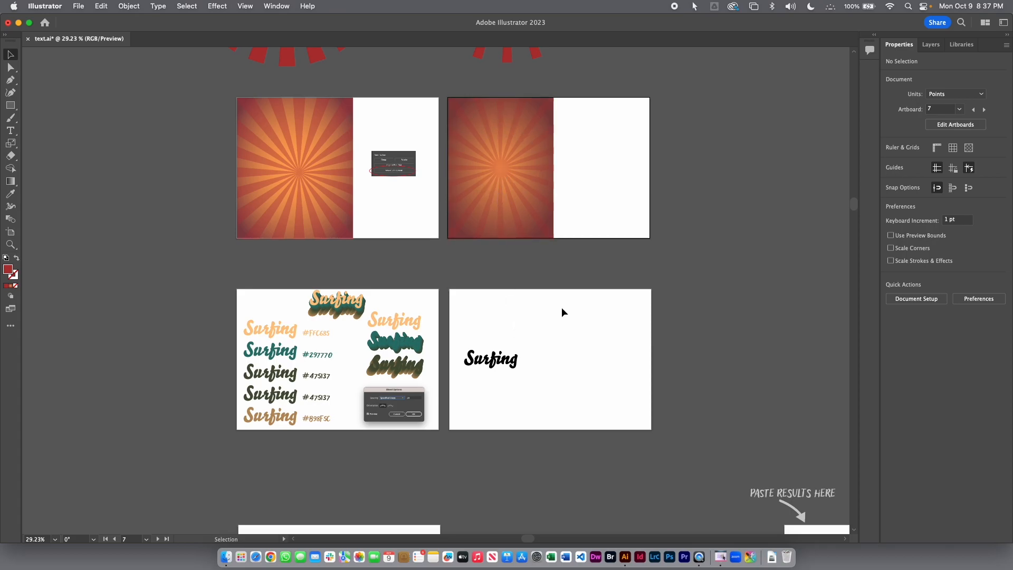
pyautogui.press('z')
pyautogui.moveTo(485, 389); pyautogui.dragTo(708, 365)
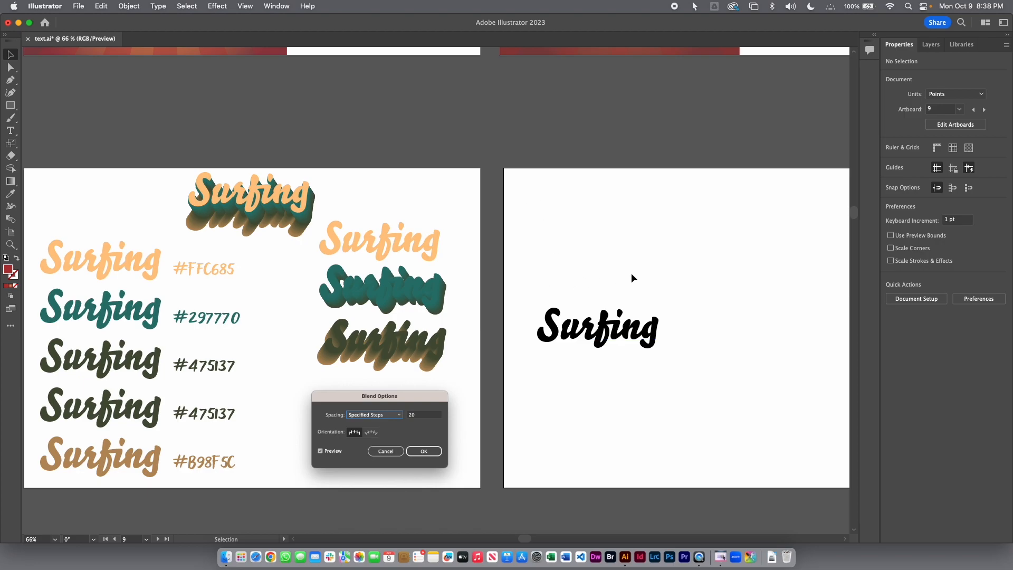
pyautogui.press('super+space')
pyautogui.moveTo(695, 208); pyautogui.dragTo(472, 296)
pyautogui.moveTo(593, 234); pyautogui.dragTo(487, 536)
pyautogui.moveTo(533, 178); pyautogui.dragTo(515, 278)
pyautogui.press('super+space')
pyautogui.moveTo(439, 215); pyautogui.dragTo(685, 160)
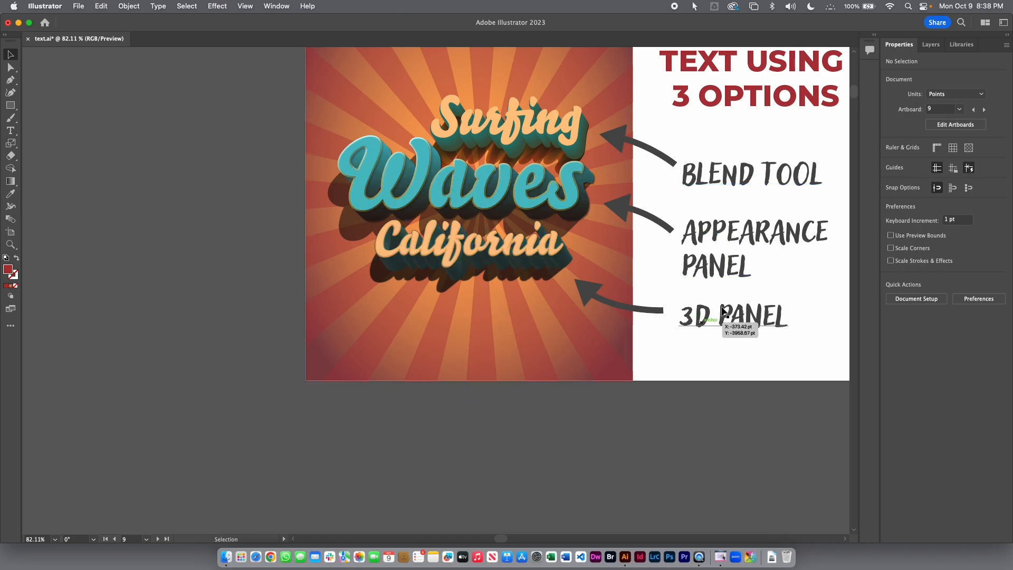
pyautogui.moveTo(756, 252); pyautogui.dragTo(719, 259)
pyautogui.moveTo(720, 382); pyautogui.dragTo(461, 223)
pyautogui.scroll(-20, 461, 223)
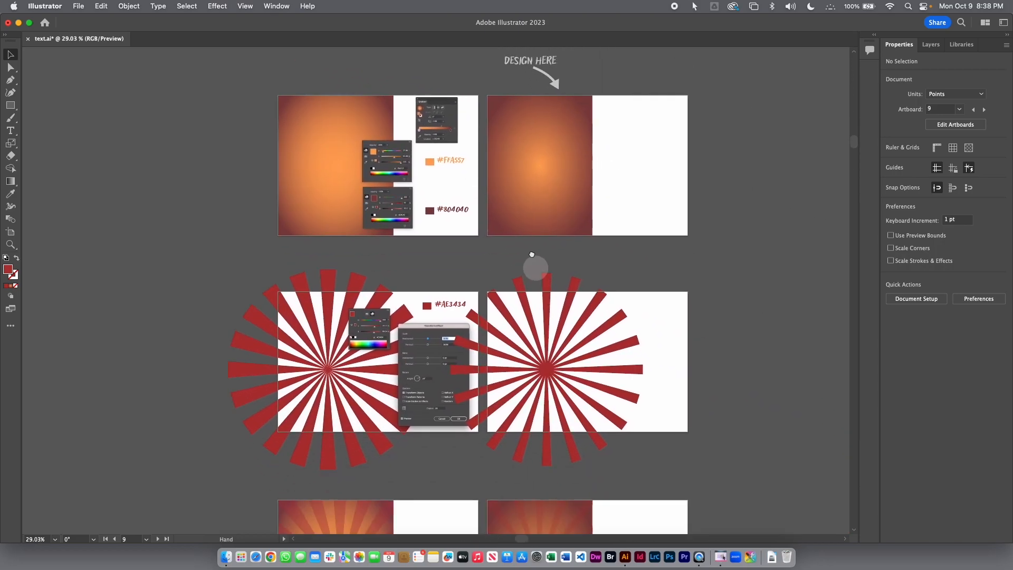
pyautogui.moveTo(518, 269); pyautogui.dragTo(779, 303)
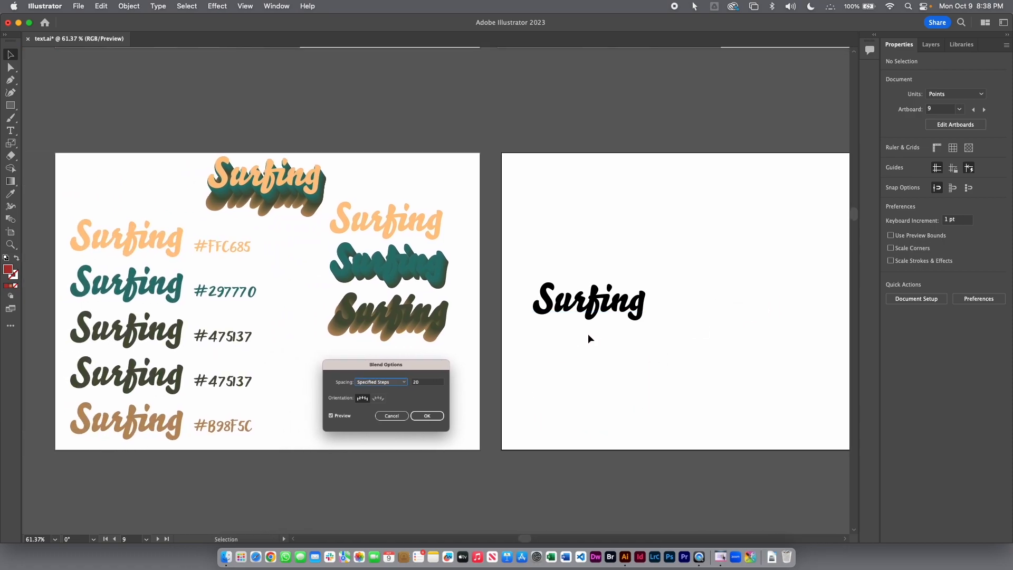
# Step: Move the black Surfing text to the lower part of its artboard and set its fill to #B98F5C
pyautogui.moveTo(580, 311); pyautogui.dragTo(582, 415)
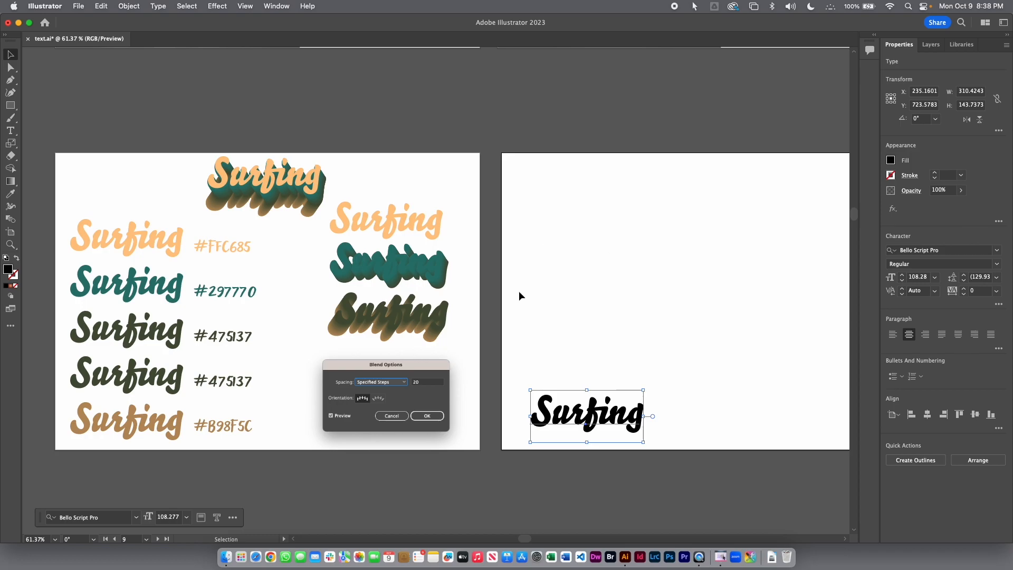
pyautogui.click(891, 160)
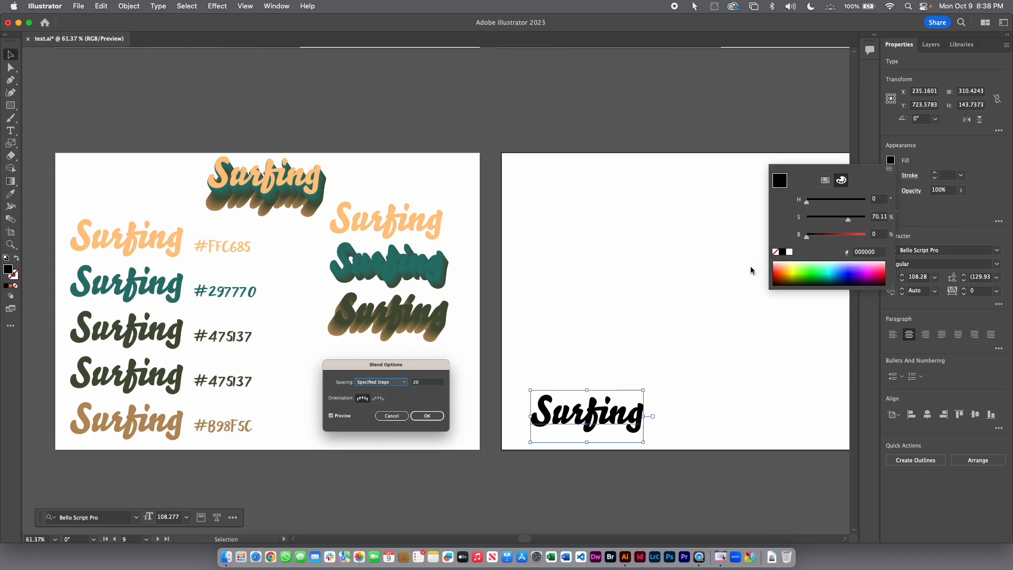
pyautogui.moveTo(812, 233); pyautogui.dragTo(836, 233)
pyautogui.moveTo(806, 201); pyautogui.dragTo(819, 206)
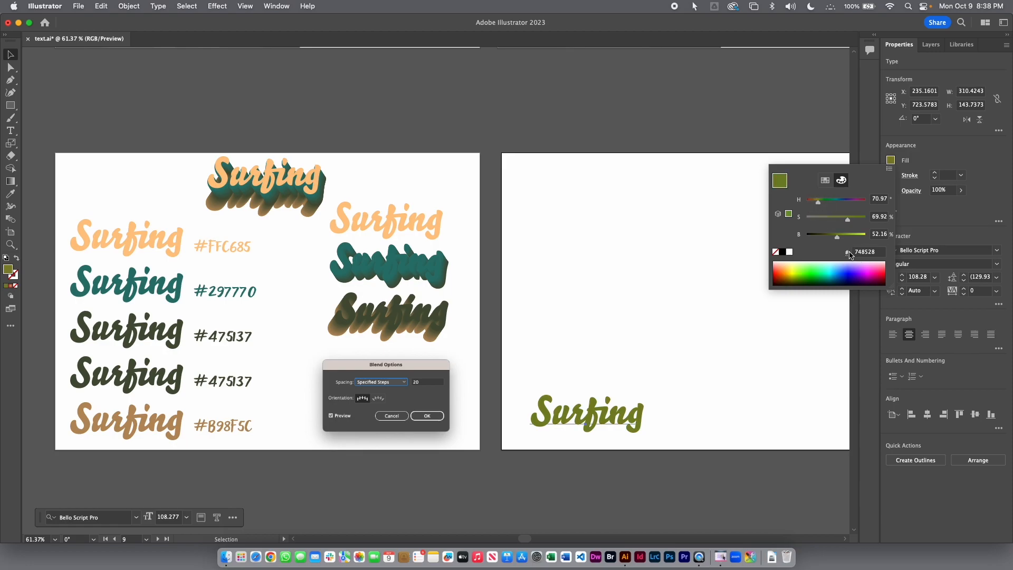
pyautogui.moveTo(881, 255); pyautogui.dragTo(832, 255)
pyautogui.write('b98f5c')
pyautogui.press('Return')
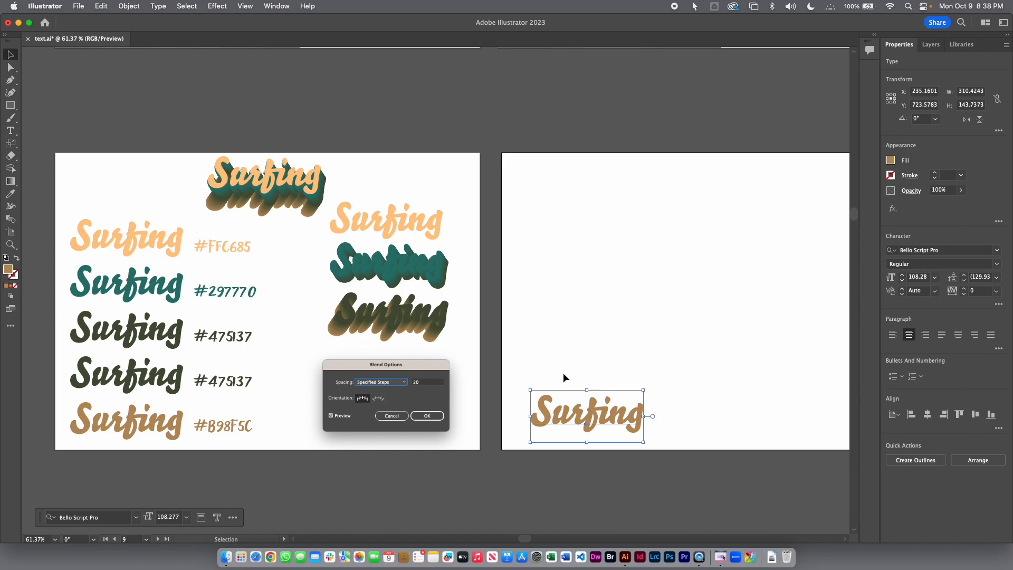
# Step: Duplicate the brown Surfing text directly above and colour the copy dark olive #475137, sampled from the example
pyautogui.moveTo(591, 417); pyautogui.dragTo(598, 380)
pyautogui.press('i')
pyautogui.click(154, 374)
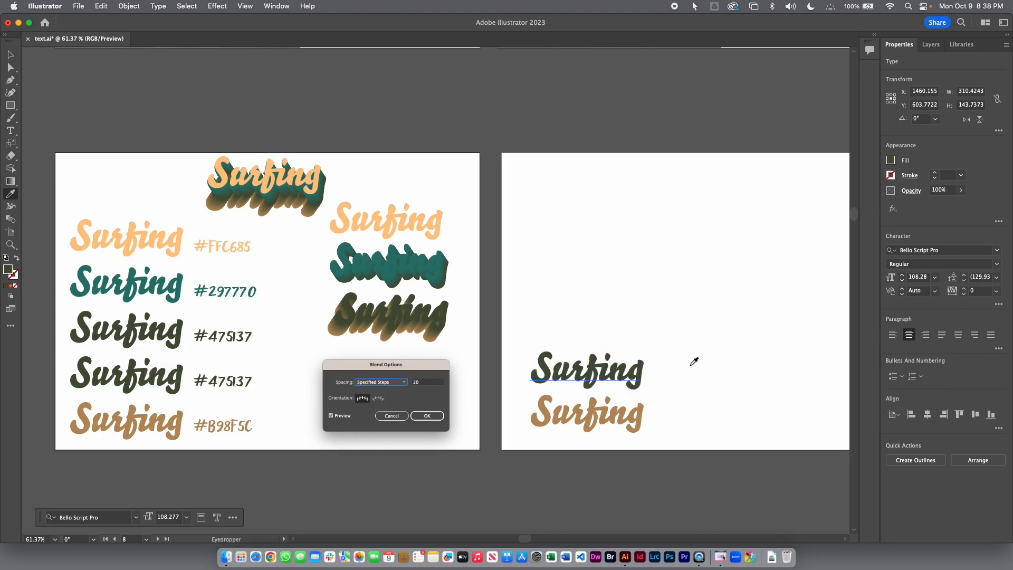
pyautogui.keyDown('super'); pyautogui.click(696, 410); pyautogui.keyUp('super')
pyautogui.press('v')
pyautogui.press('space')
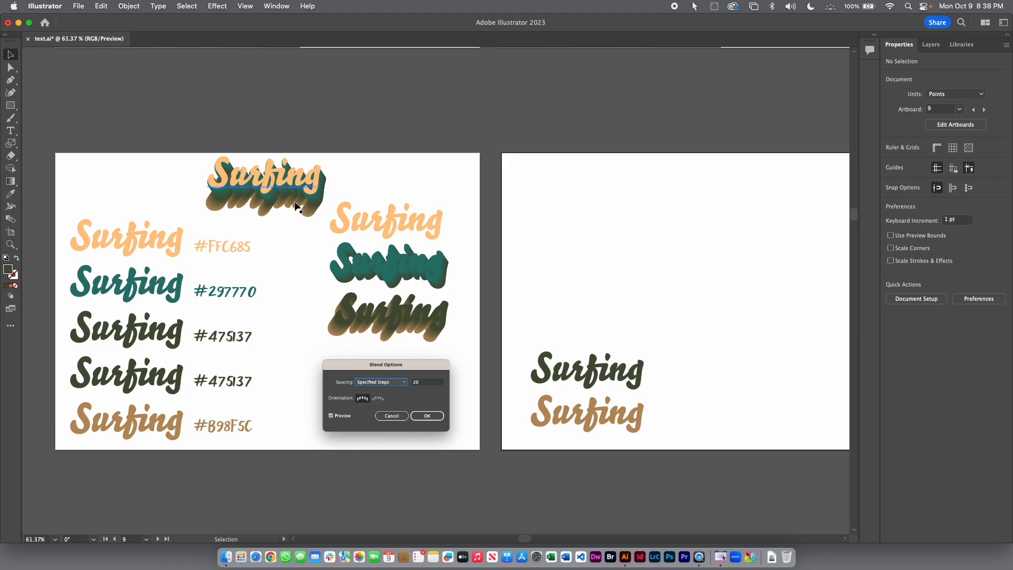
# Step: Draw a rectangle about 389 by 227 pt over the shaded Surfing example and fill it dark red #7F1C00
pyautogui.click(12, 108)
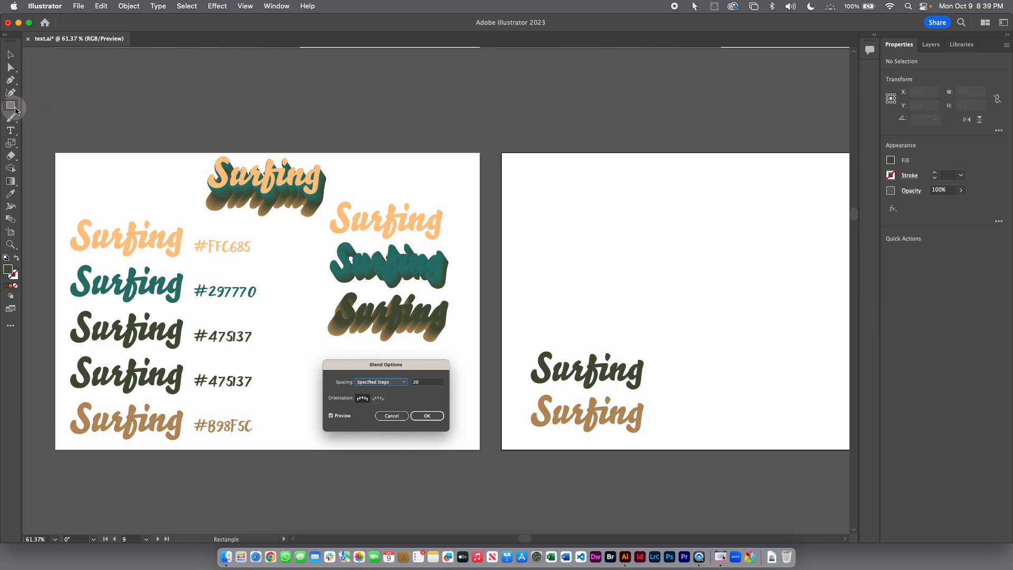
pyautogui.moveTo(193, 144); pyautogui.dragTo(335, 227)
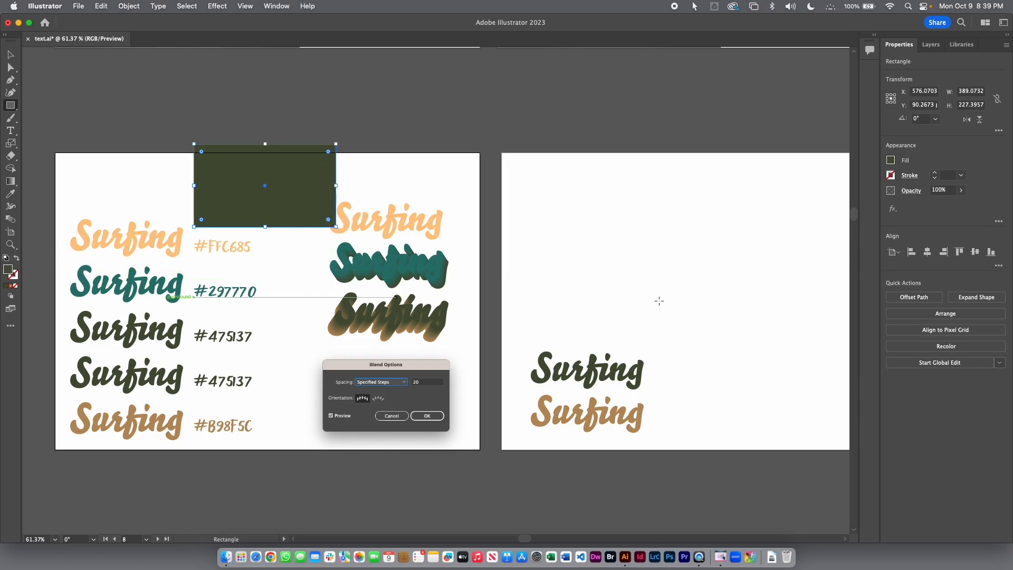
pyautogui.click(892, 161)
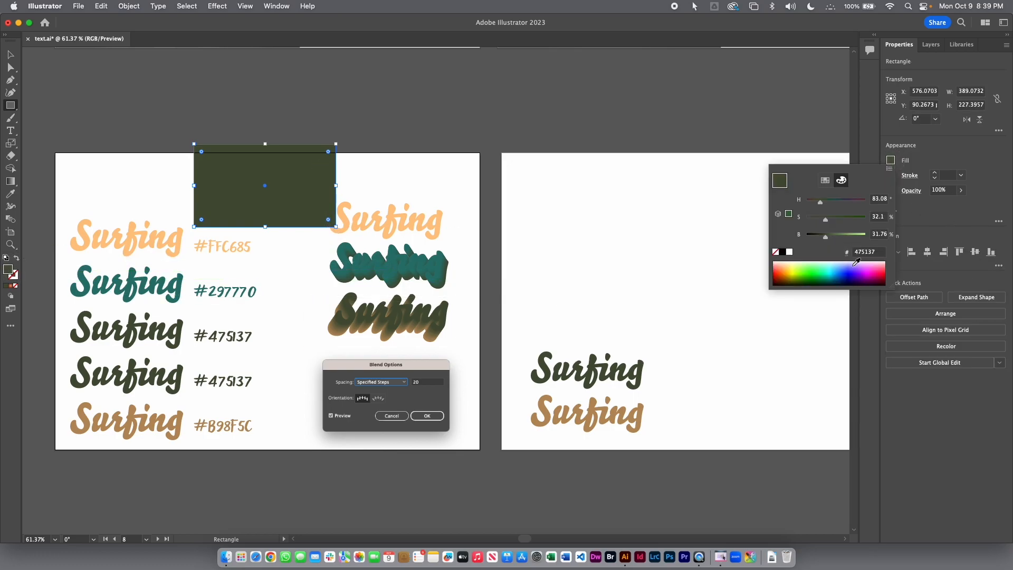
pyautogui.moveTo(780, 271); pyautogui.dragTo(779, 274)
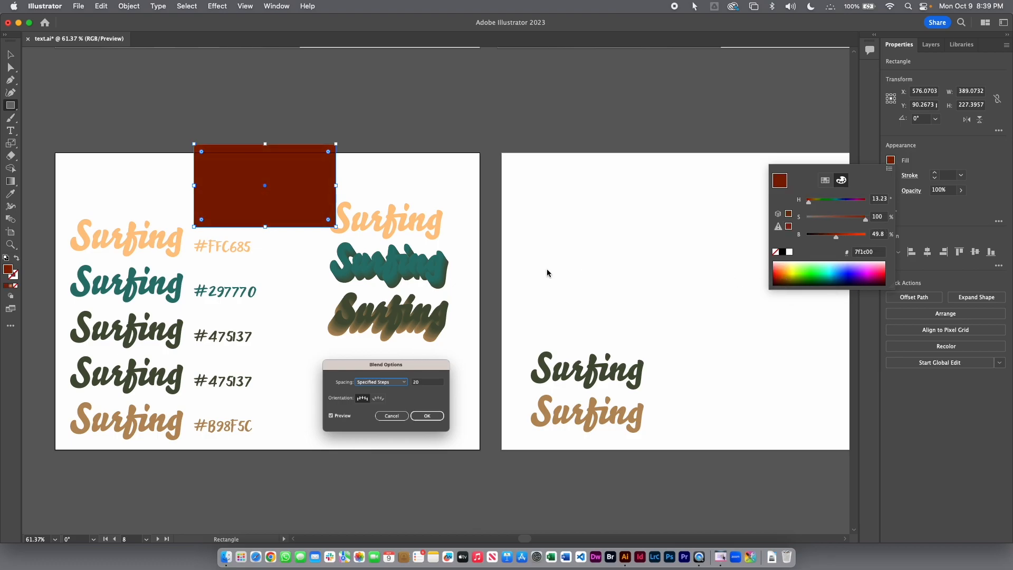
# Step: Send the dark red rectangle behind the shaded Surfing example and deselect it
pyautogui.click(372, 241)
pyautogui.press('super+shift+[')
pyautogui.press('v')
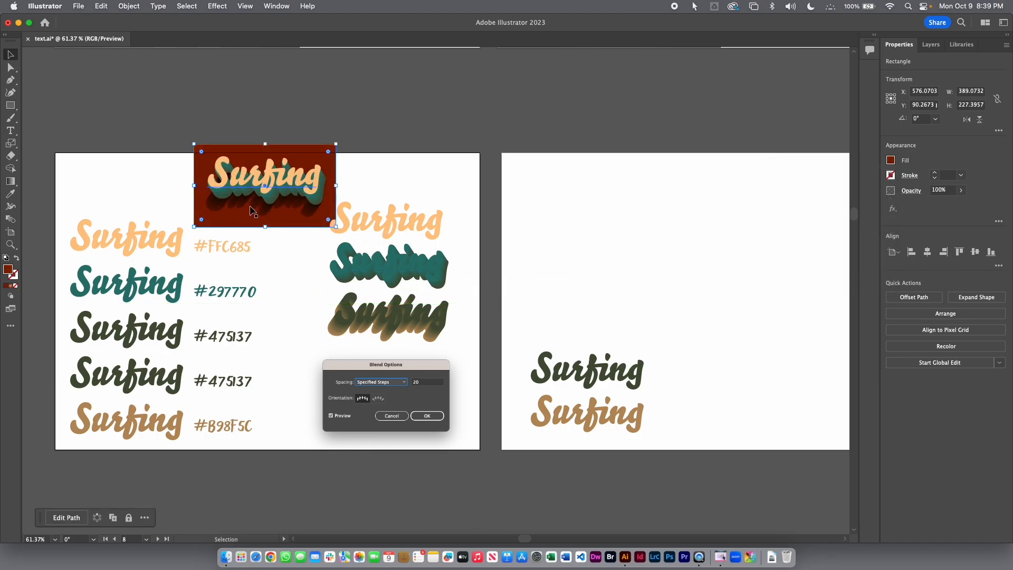
pyautogui.click(600, 289)
# Step: Duplicate the olive and brown Surfing pair upward, placing the copies above the originals
pyautogui.click(614, 370)
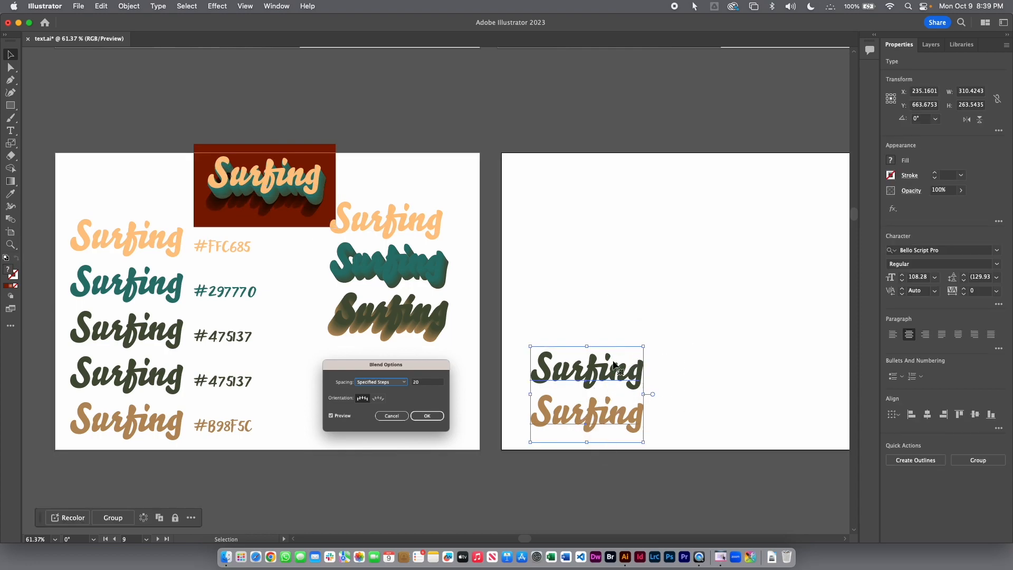
pyautogui.click(698, 400)
pyautogui.moveTo(606, 417); pyautogui.dragTo(610, 319)
pyautogui.click(704, 365)
# Step: Recolour the copied pair from the example swatch words, the lower one olive #475137 and the upper one teal #297770
pyautogui.click(621, 315)
pyautogui.press('i')
pyautogui.click(171, 330)
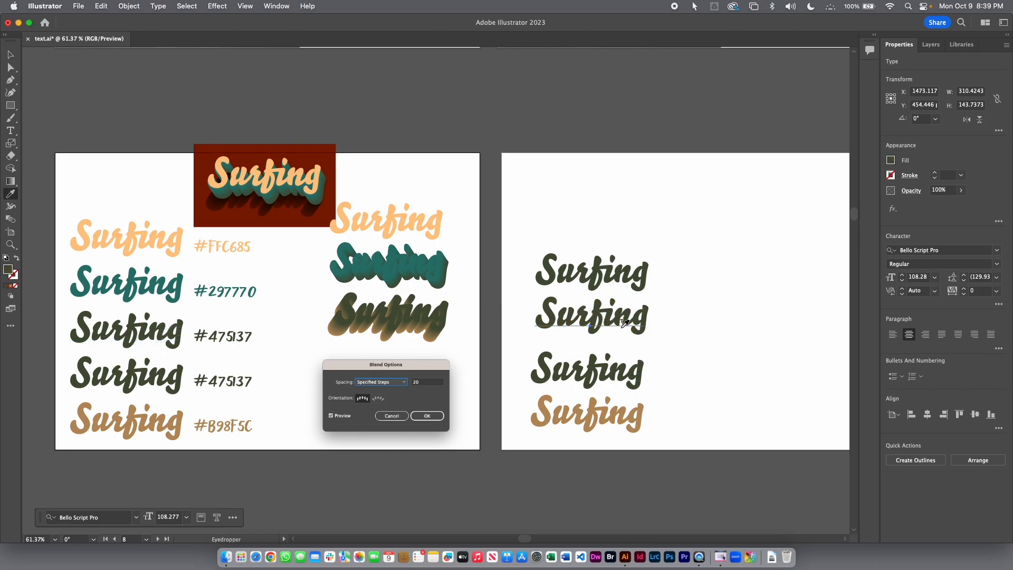
pyautogui.press('v')
pyautogui.click(622, 281)
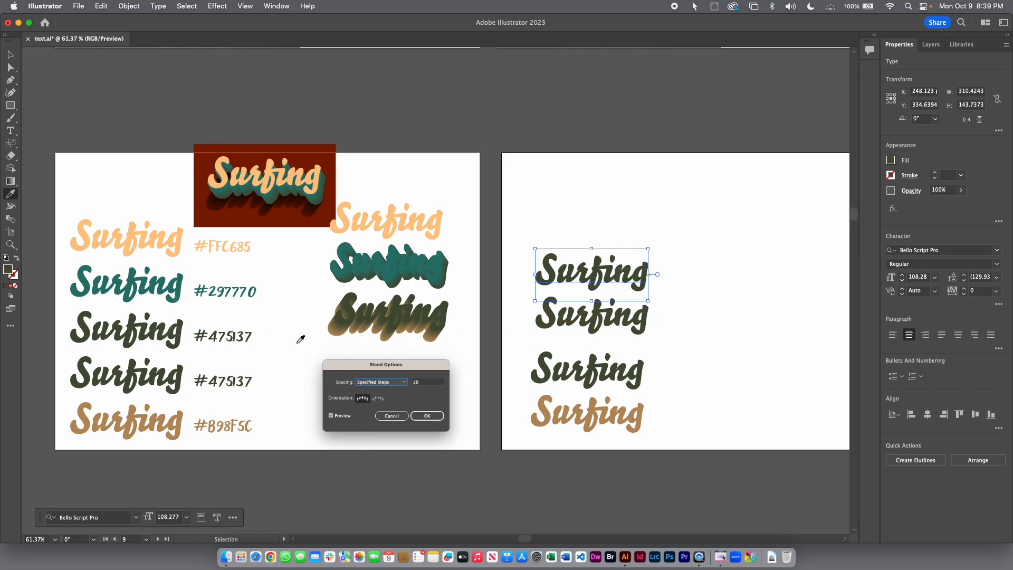
pyautogui.click(158, 288)
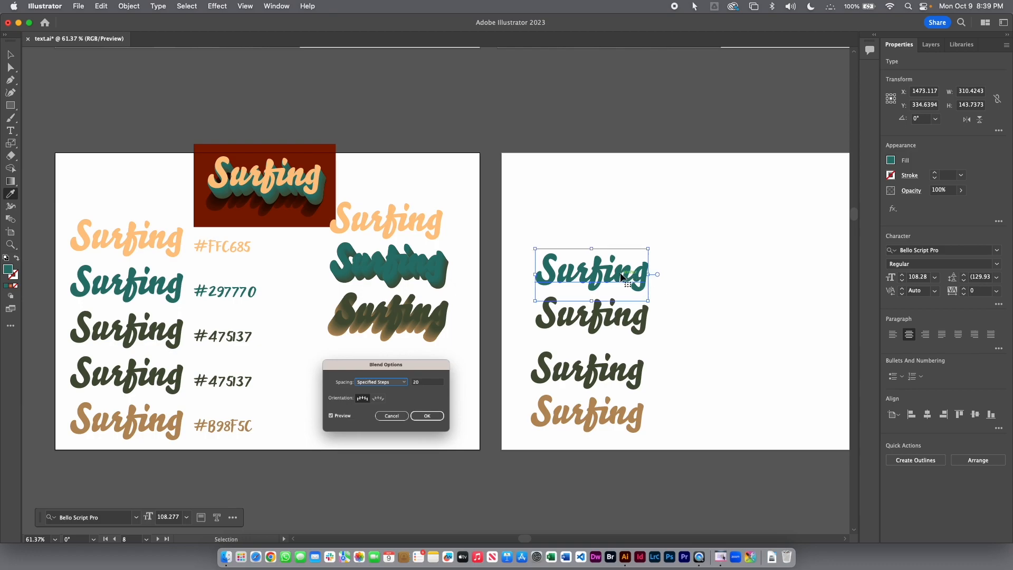
pyautogui.click(669, 279)
# Step: Duplicate the teal Surfing text above itself and recolour the copy peach #FFC685, sampled from the example
pyautogui.press('i')
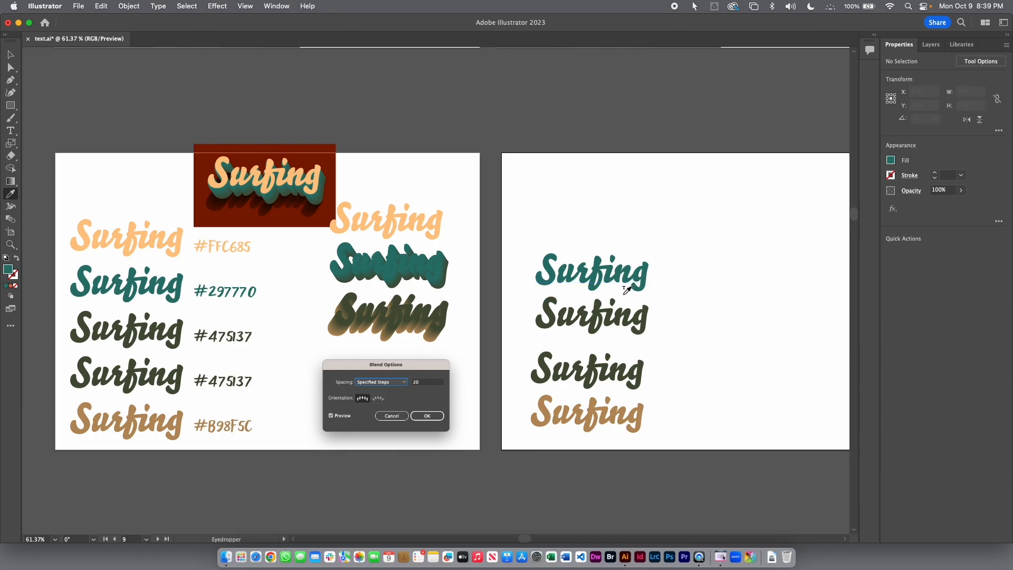
pyautogui.press('v')
pyautogui.moveTo(604, 285); pyautogui.dragTo(605, 241)
pyautogui.press('i')
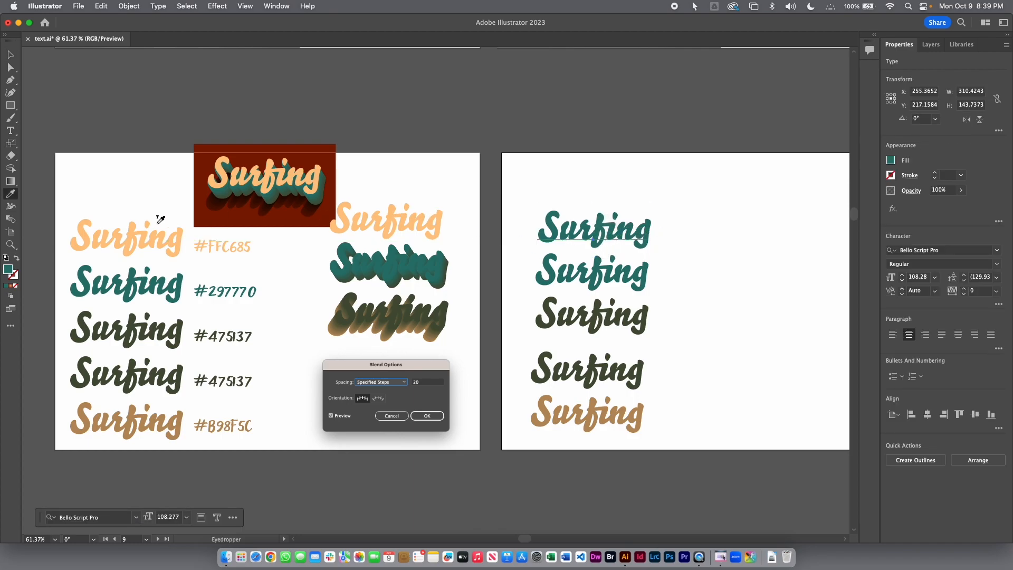
pyautogui.click(135, 226)
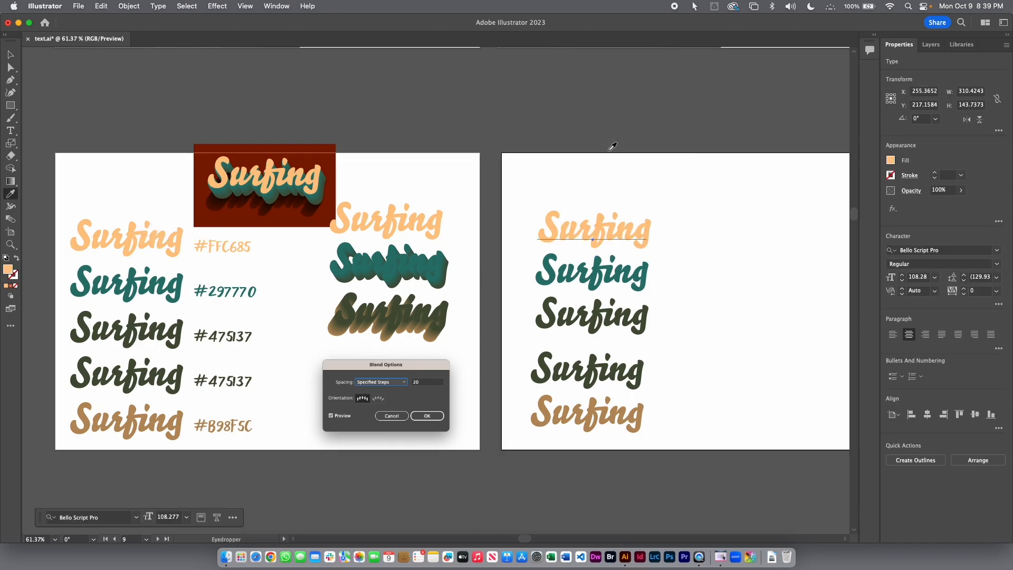
# Step: Space the five Surfing words into separate groups: peach alone, teal with olive, and olive with brown
pyautogui.click(10, 54)
pyautogui.moveTo(632, 232); pyautogui.dragTo(629, 204)
pyautogui.moveTo(682, 275); pyautogui.dragTo(615, 312)
pyautogui.moveTo(632, 312); pyautogui.dragTo(631, 303)
pyautogui.moveTo(670, 368); pyautogui.dragTo(609, 411)
pyautogui.moveTo(617, 408); pyautogui.dragTo(615, 416)
pyautogui.click(683, 389)
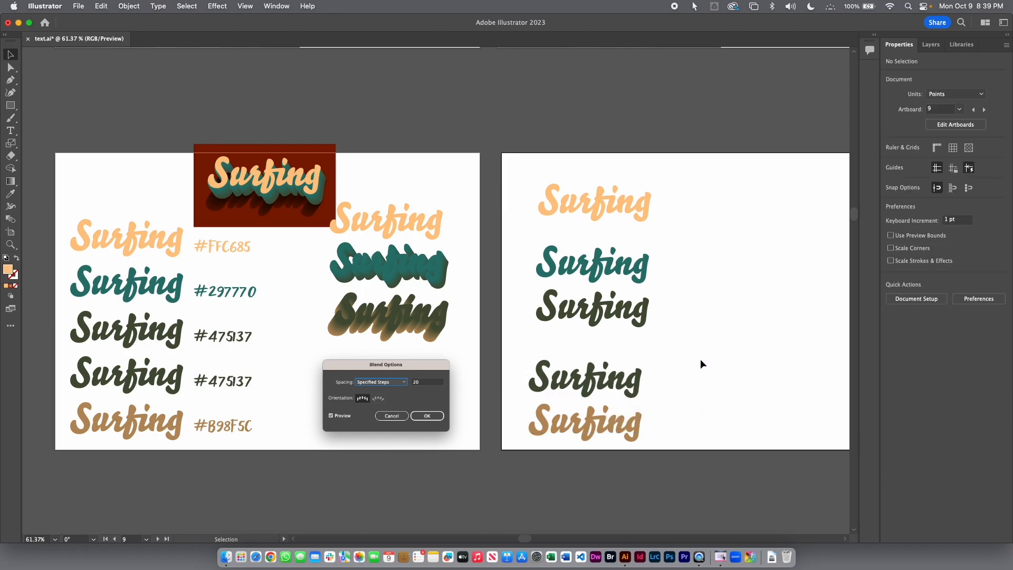
# Step: Draw a peach rectangle about 168 by 150 pt beside the peach Surfing text
pyautogui.click(10, 105)
pyautogui.moveTo(703, 198); pyautogui.dragTo(764, 252)
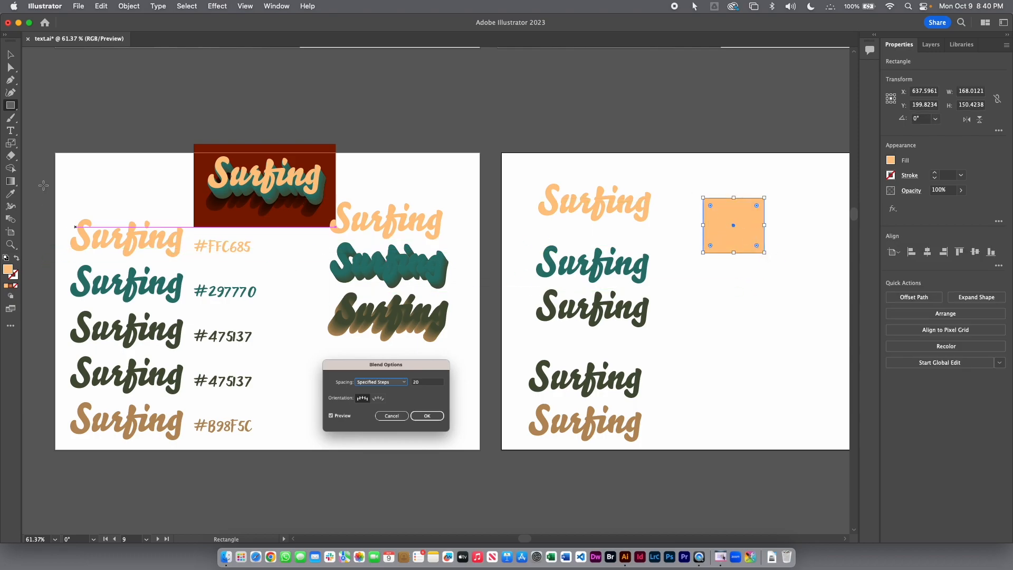
pyautogui.moveTo(10, 105); pyautogui.dragTo(51, 141)
pyautogui.click(702, 322)
pyautogui.click(480, 320)
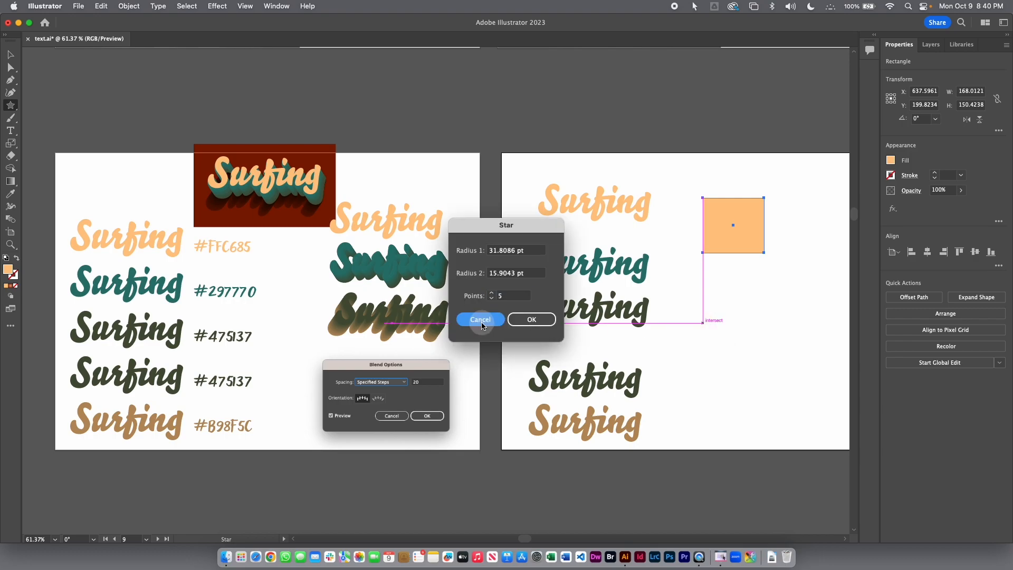
# Step: Draw a purple five-pointed star about 175 by 166 pt below the peach rectangle and give it a 4 pt black stroke
pyautogui.moveTo(733, 339); pyautogui.dragTo(752, 365)
pyautogui.click(890, 160)
pyautogui.moveTo(840, 203); pyautogui.dragTo(850, 203)
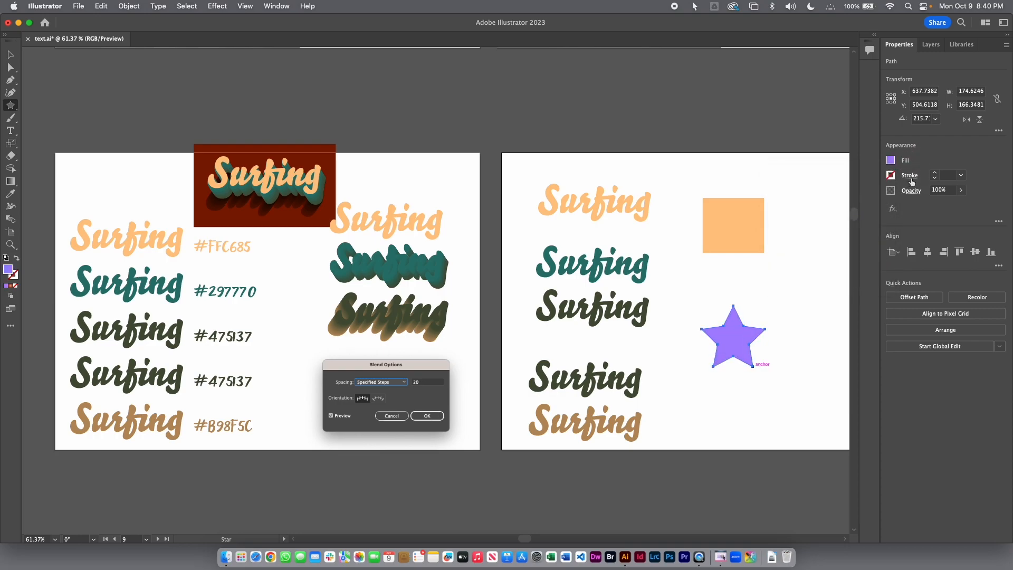
pyautogui.click(960, 175)
pyautogui.click(973, 255)
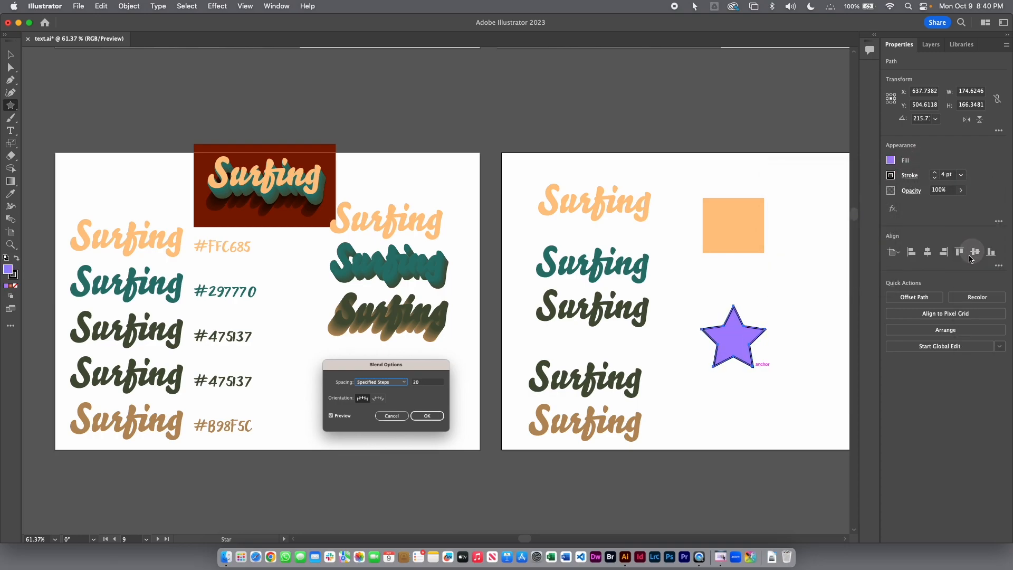
pyautogui.keyDown('super'); pyautogui.click(774, 264); pyautogui.keyUp('super')
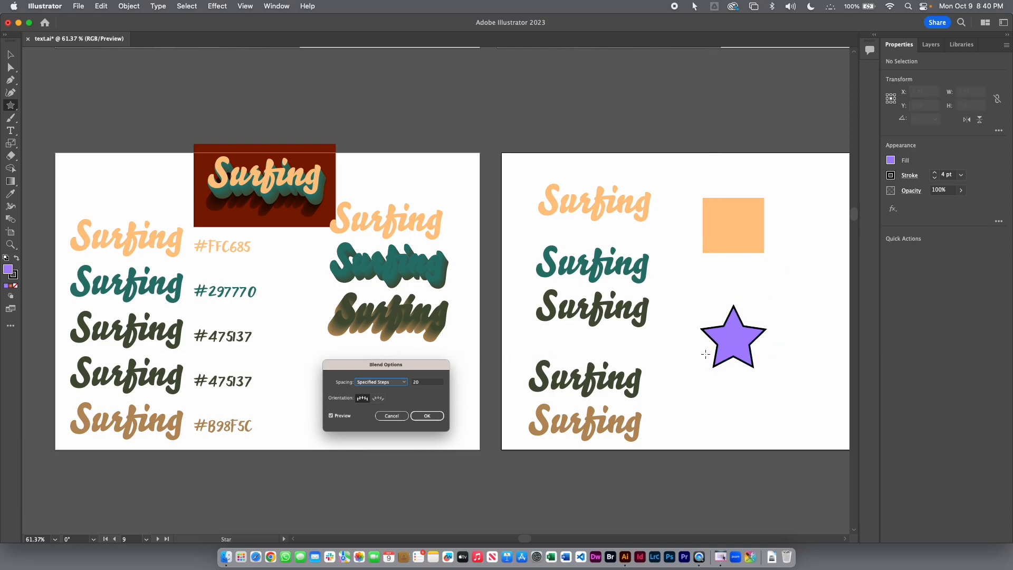
# Step: Blend the peach rectangle with the purple star
pyautogui.press('v')
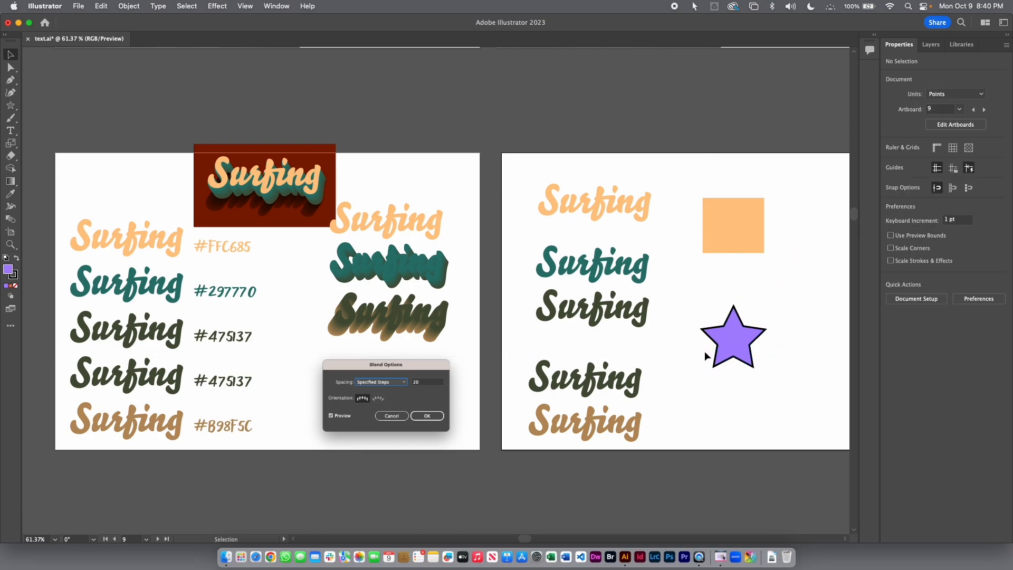
pyautogui.click(10, 221)
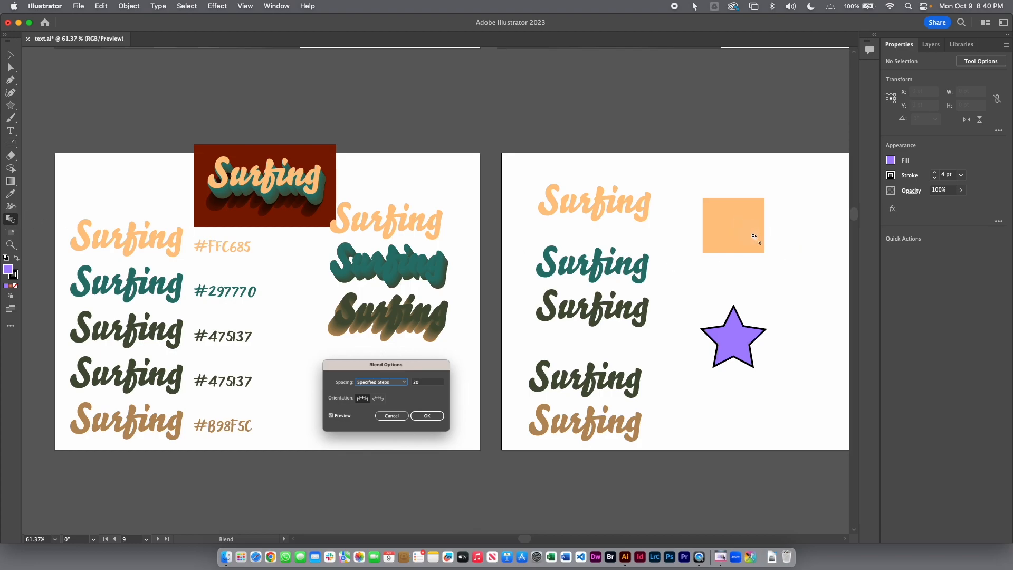
pyautogui.click(732, 338)
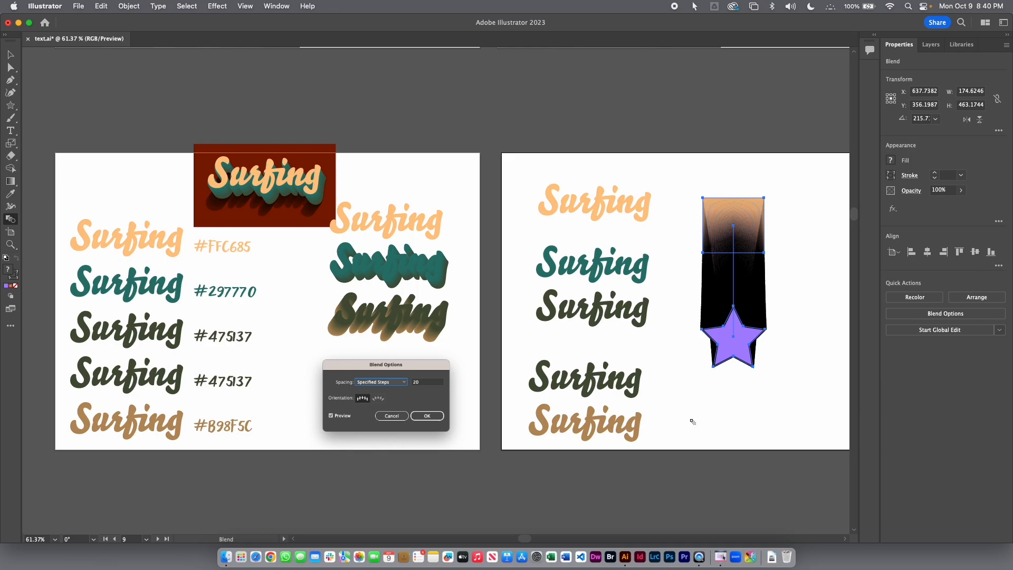
# Step: Set the rectangle-to-star blend's spacing to 6 specified steps
pyautogui.click(947, 315)
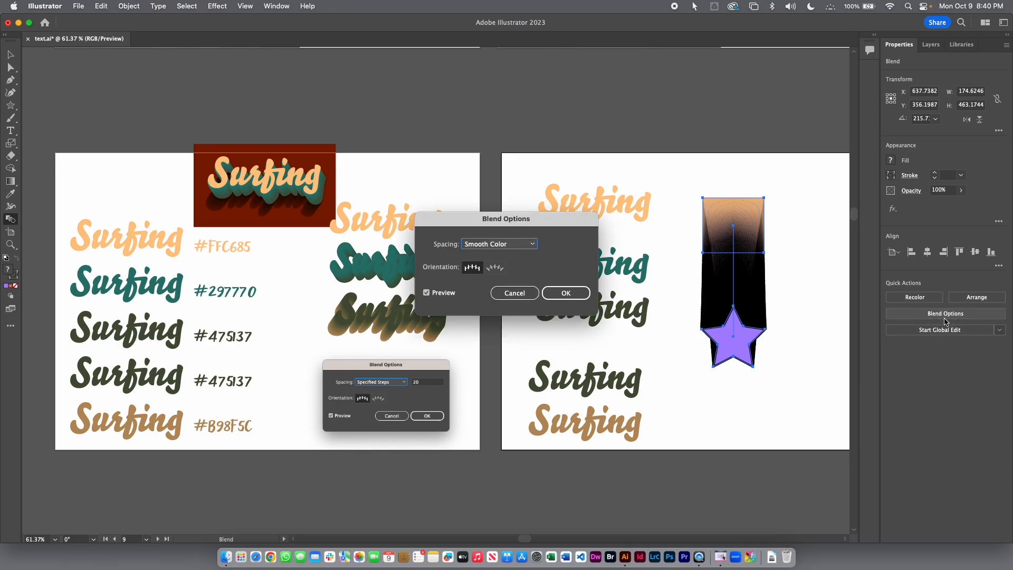
pyautogui.click(489, 245)
pyautogui.click(498, 268)
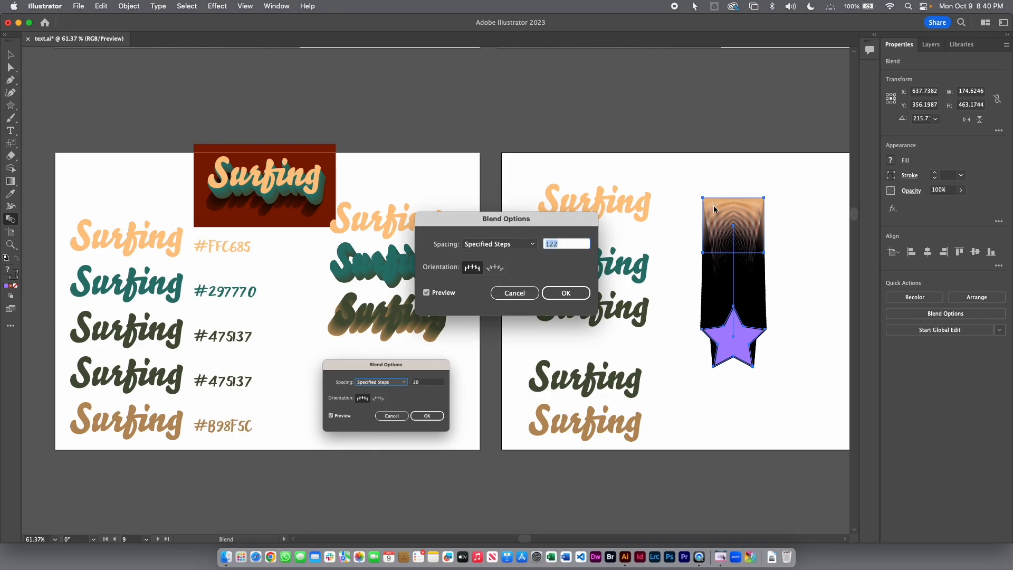
pyautogui.write('6')
pyautogui.click(562, 293)
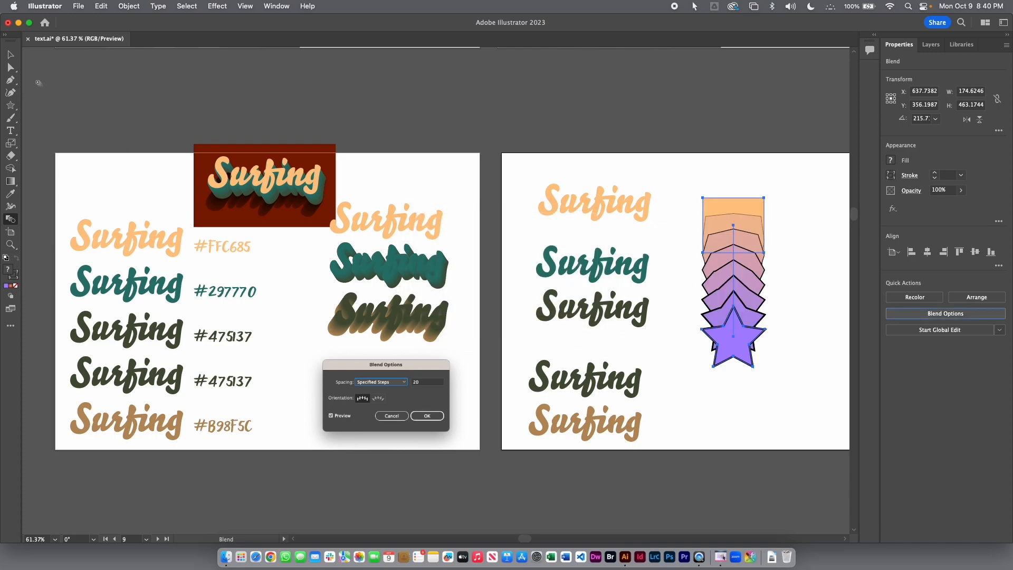
# Step: Move only the star within the blend up and slightly right so it overlaps the rectangle
pyautogui.click(10, 67)
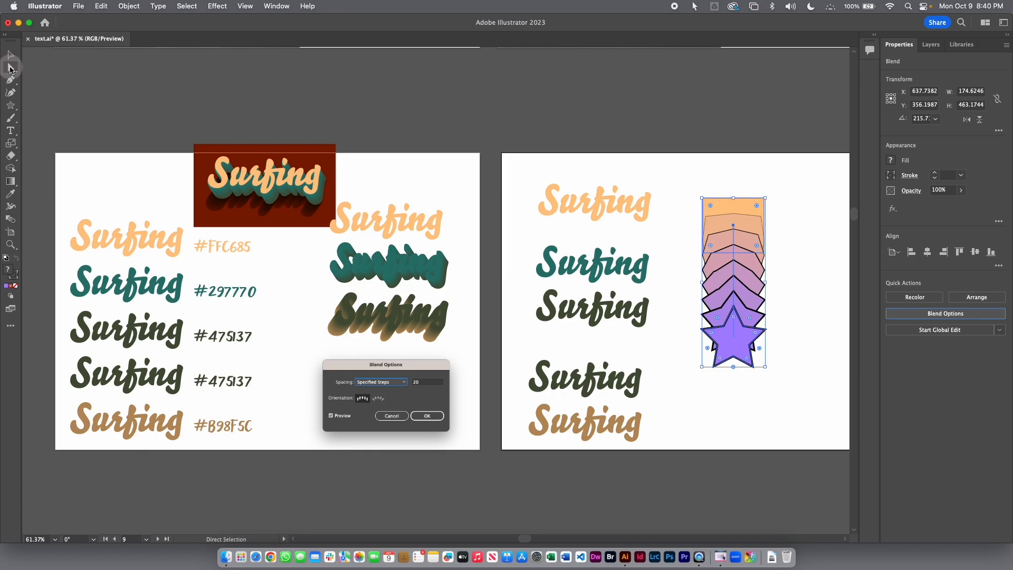
pyautogui.click(824, 296)
pyautogui.moveTo(765, 337); pyautogui.dragTo(749, 263)
pyautogui.click(767, 379)
# Step: Delete the rectangle-to-star blend
pyautogui.press('v')
pyautogui.click(754, 252)
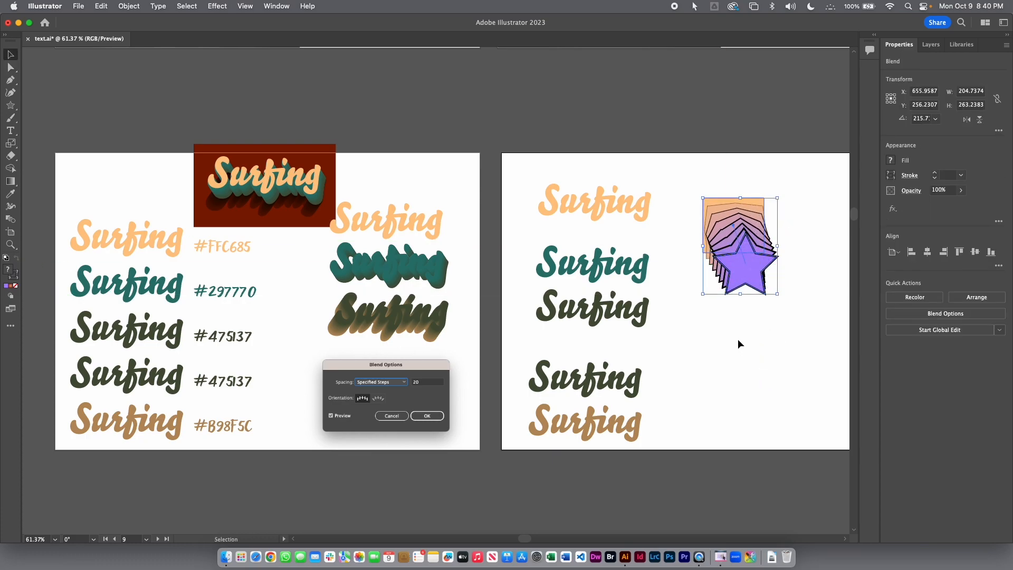
pyautogui.press('Delete')
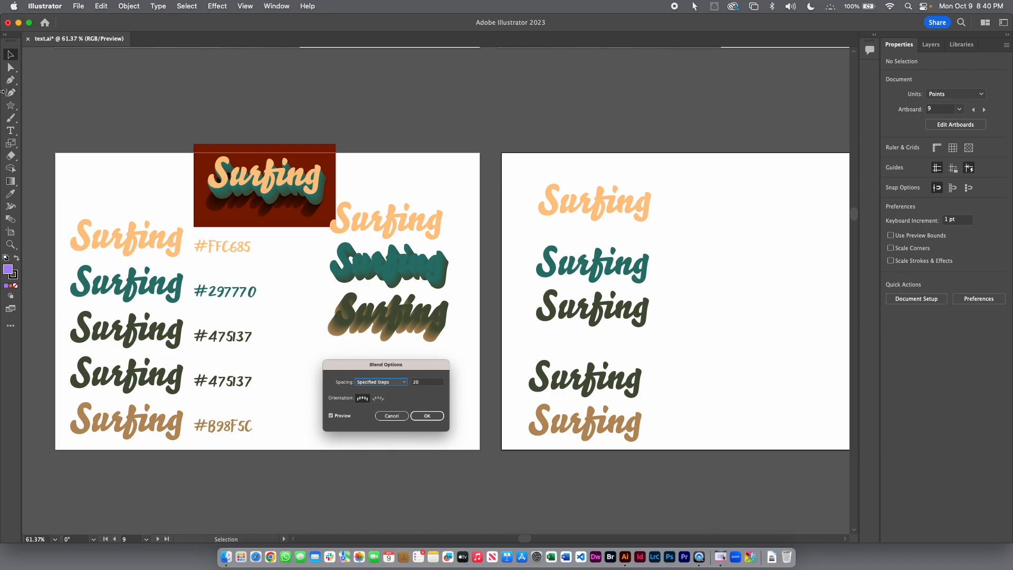
# Step: Blend the brown Surfing text with the olive one above it, using 20 specified steps
pyautogui.click(11, 218)
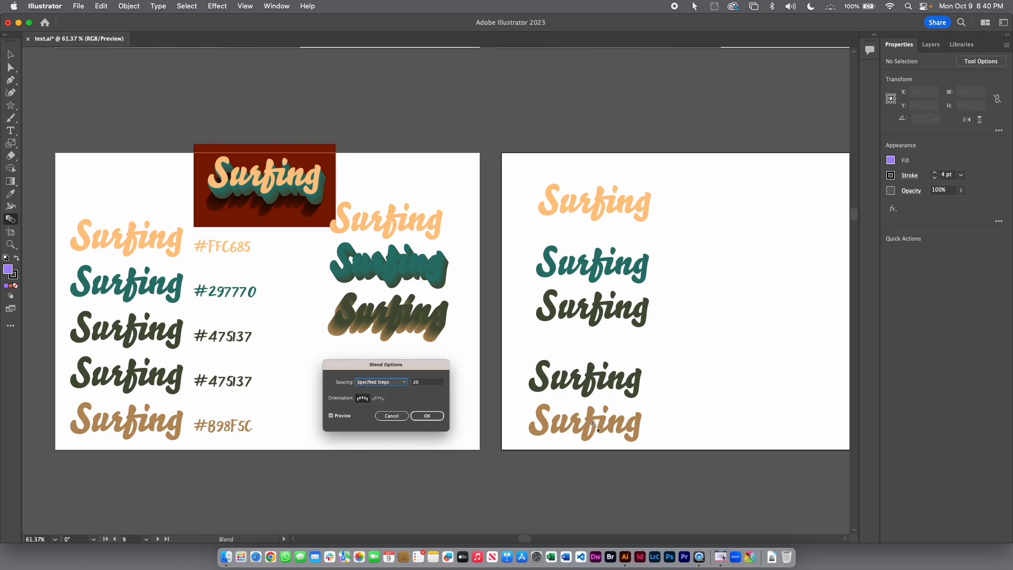
pyautogui.click(592, 381)
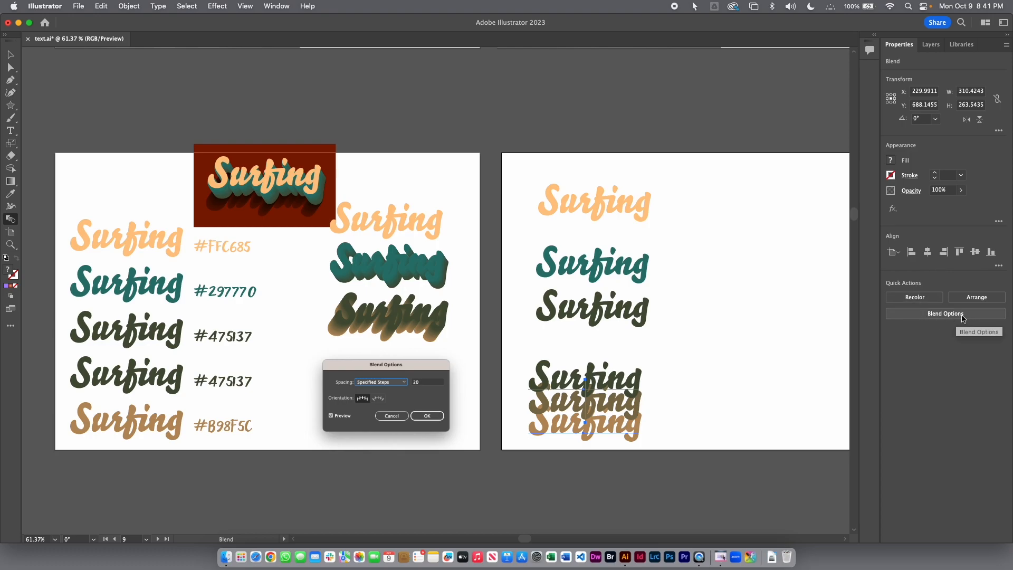
pyautogui.click(128, 7)
pyautogui.moveTo(175, 346)
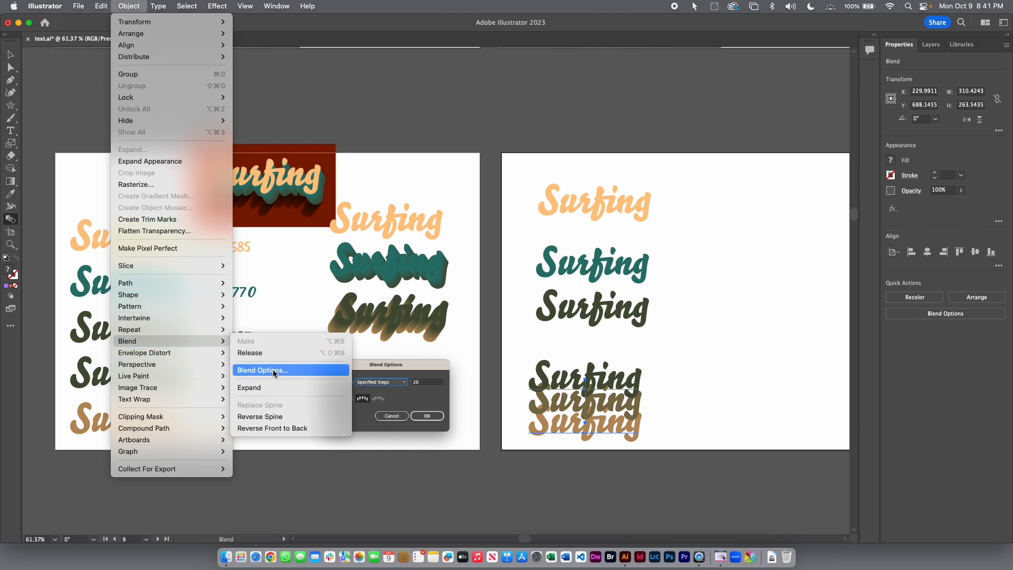
pyautogui.click(11, 221)
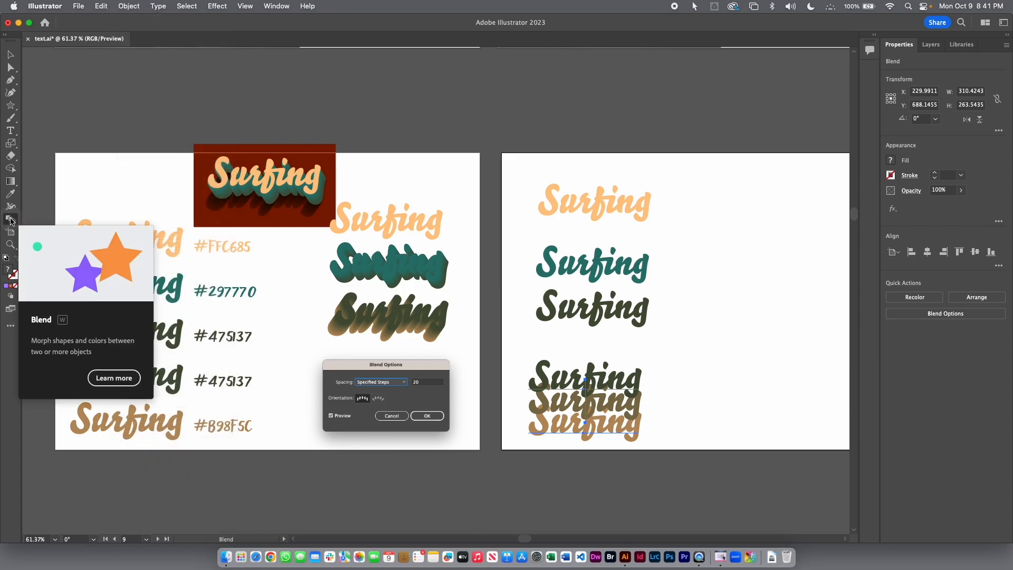
pyautogui.doubleClick(11, 220)
pyautogui.moveTo(496, 232); pyautogui.dragTo(693, 229)
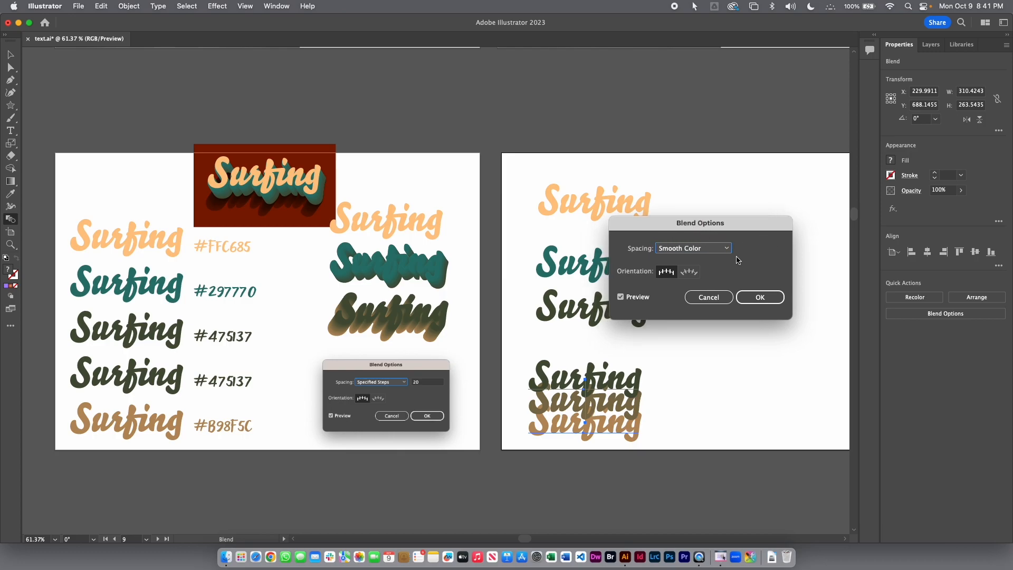
pyautogui.click(692, 250)
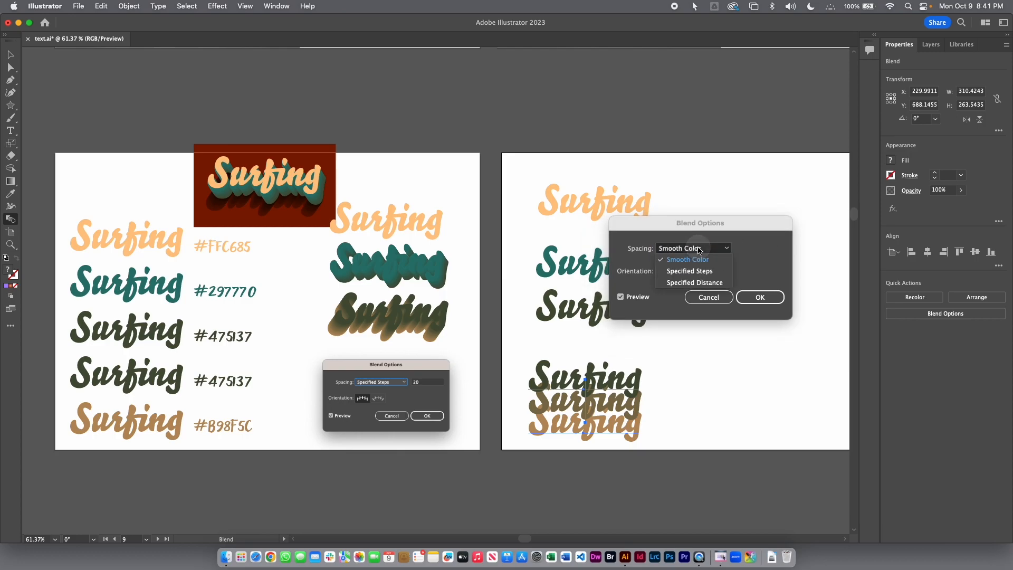
pyautogui.click(702, 275)
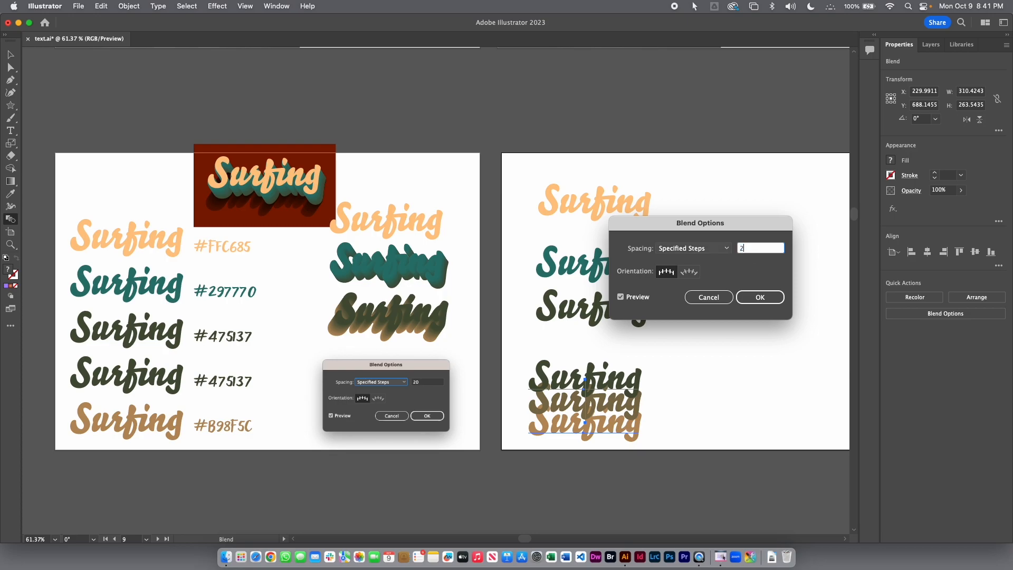
pyautogui.press('Tab')
pyautogui.press('Return')
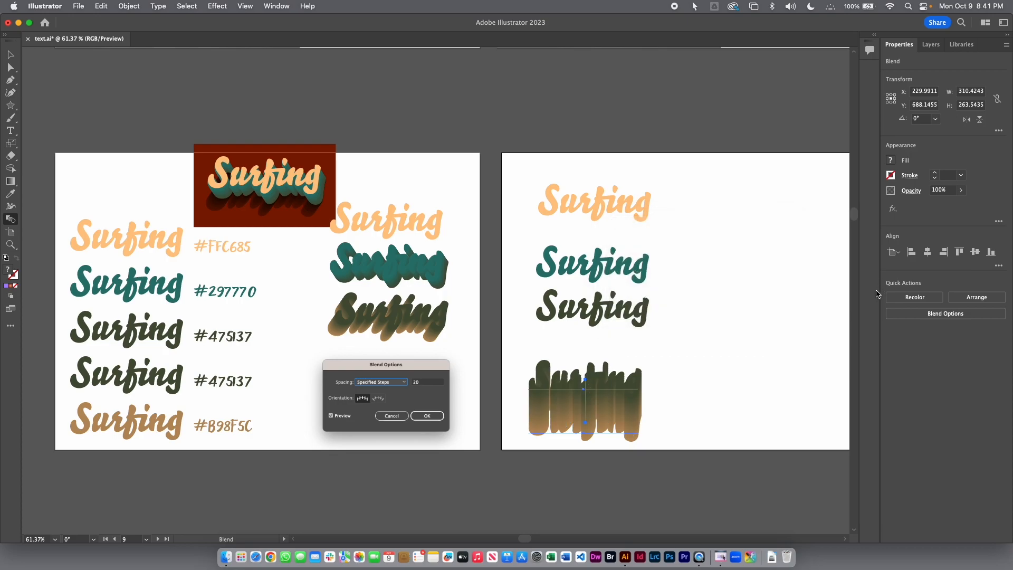
# Step: Move only the olive text within the olive-brown blend down and slightly right, leaving a short diagonal extrusion
pyautogui.click(10, 67)
pyautogui.click(692, 373)
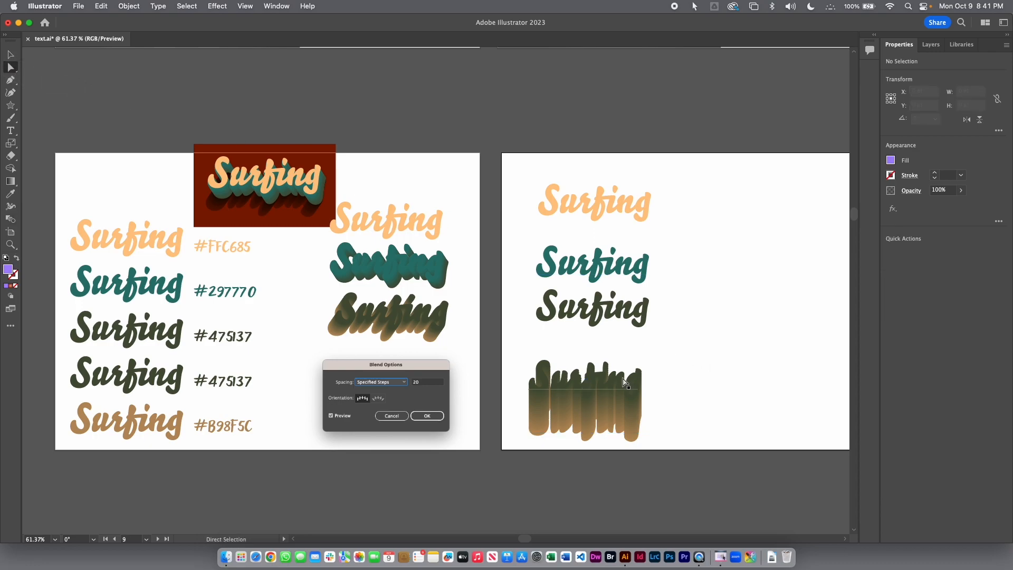
pyautogui.moveTo(616, 383); pyautogui.dragTo(628, 412)
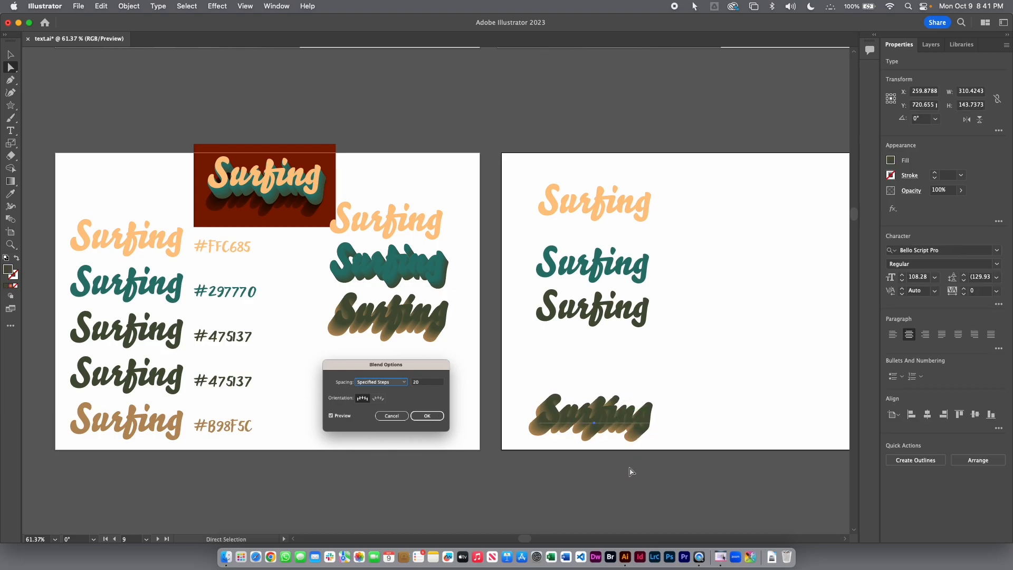
pyautogui.click(686, 364)
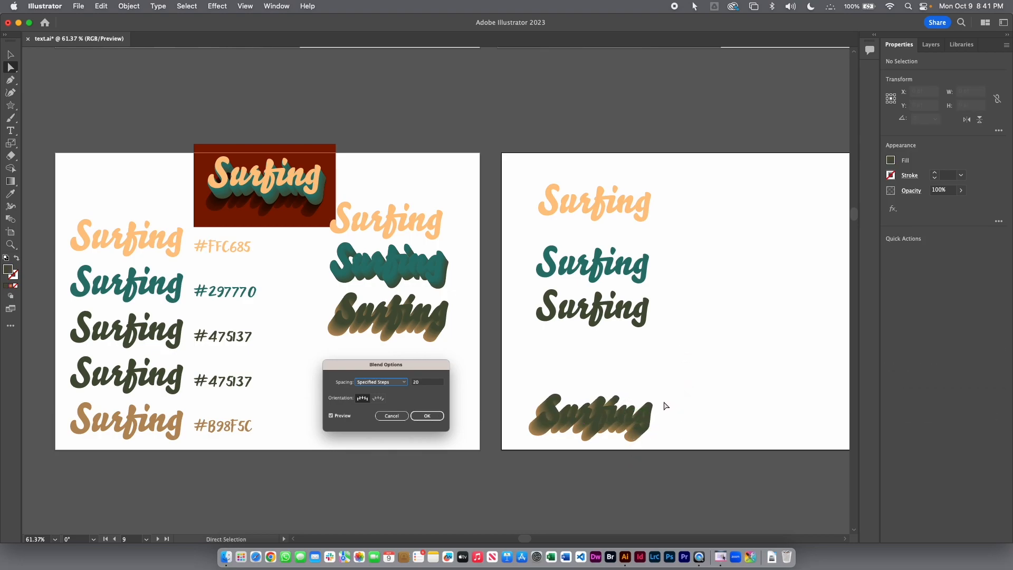
# Step: Blend the teal Surfing text with the olive one below it, using specified steps at the example's value of 20
pyautogui.press('w')
pyautogui.click(618, 263)
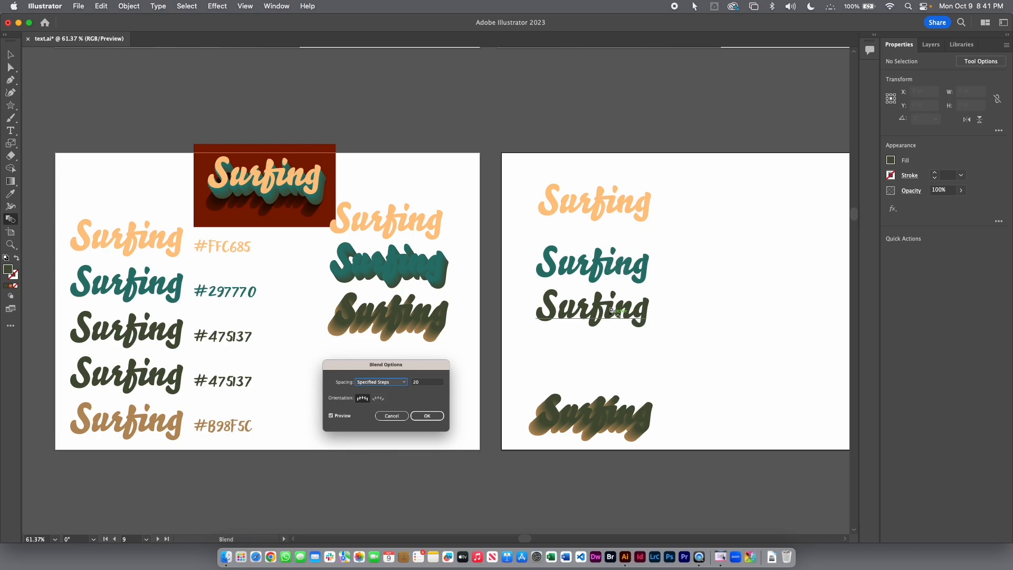
pyautogui.click(612, 312)
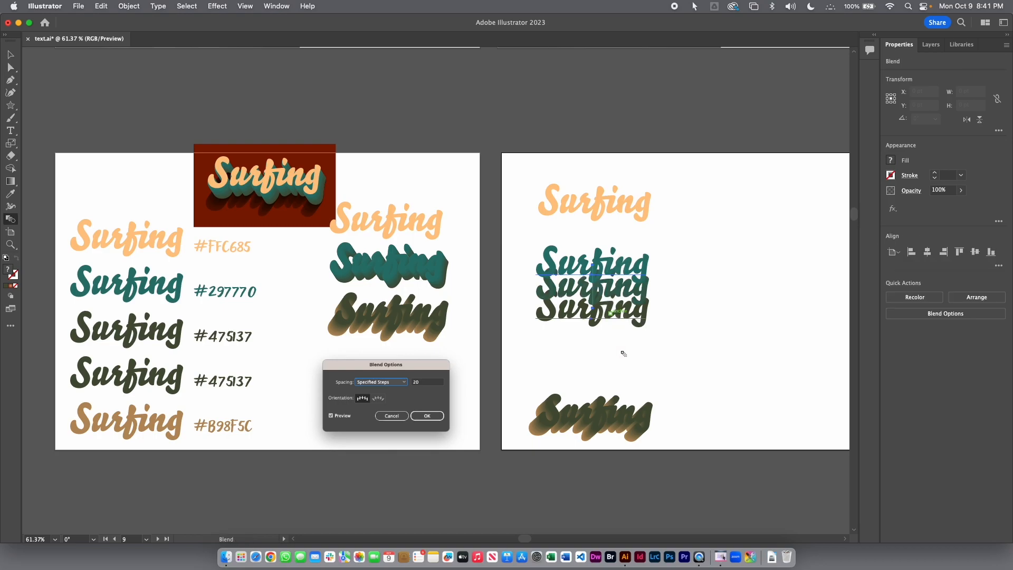
pyautogui.click(928, 313)
pyautogui.click(686, 248)
pyautogui.click(685, 258)
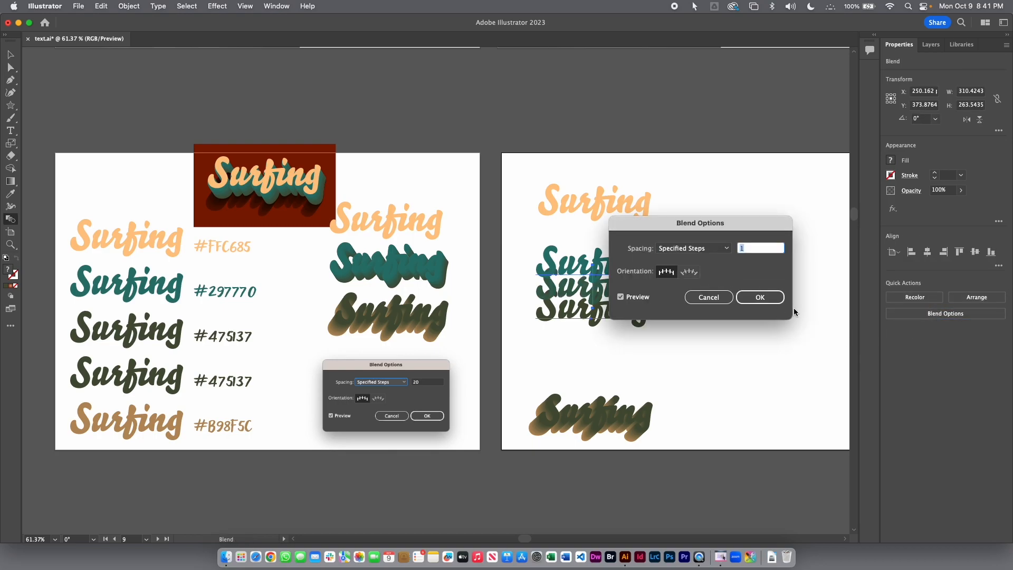
pyautogui.press('Return')
# Step: Move only the teal text within the teal-olive blend down and slightly left, close over the olive text
pyautogui.press('a')
pyautogui.click(679, 264)
pyautogui.moveTo(625, 266); pyautogui.dragTo(621, 300)
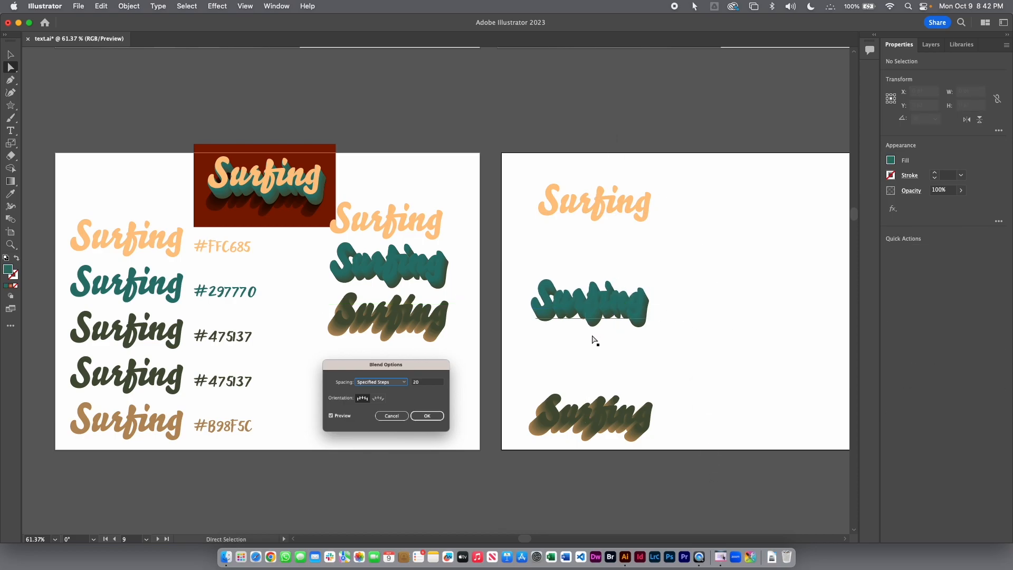
# Step: Place the peach Surfing text on top of the teal blend and move the olive-brown blend up beneath them as the shadow
pyautogui.press('v')
pyautogui.moveTo(595, 200); pyautogui.dragTo(589, 299)
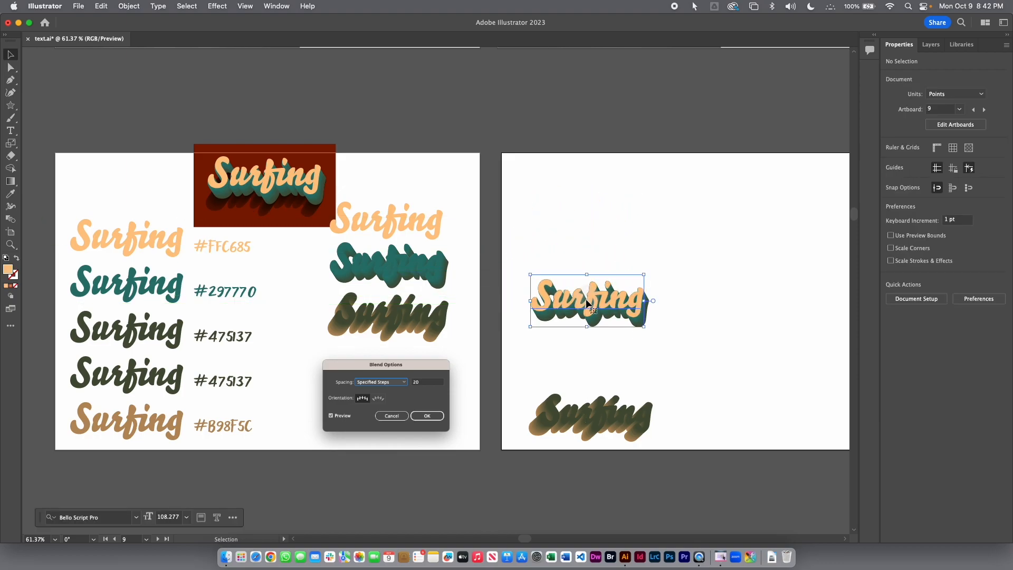
pyautogui.moveTo(644, 424); pyautogui.dragTo(640, 330)
pyautogui.click(617, 433)
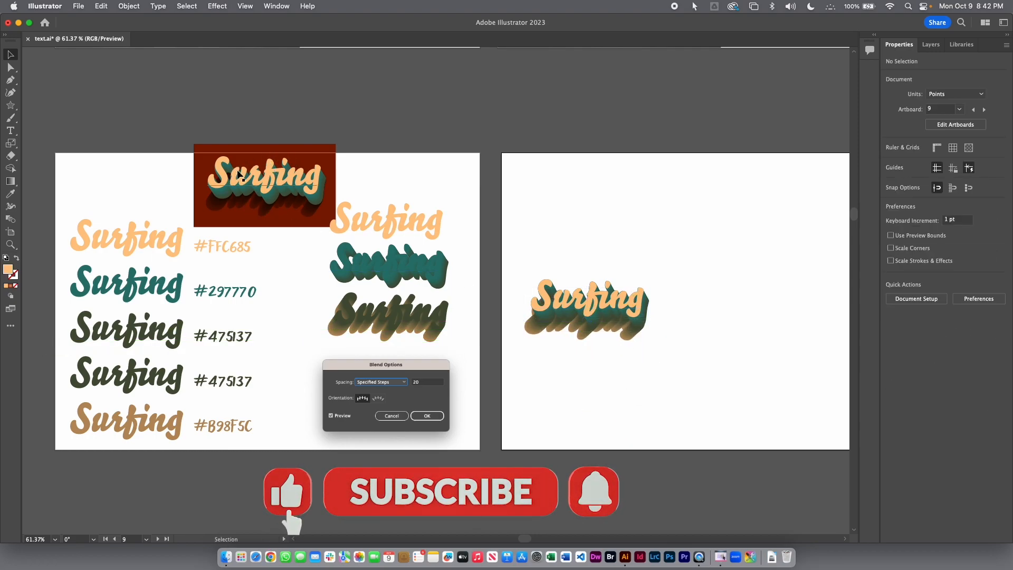
# Step: Compare the layered Surfing text with its example and examine the Waves example's colour swatches and Appearance settings
pyautogui.moveTo(638, 393); pyautogui.dragTo(554, 185)
pyautogui.moveTo(620, 305); pyautogui.dragTo(594, 187)
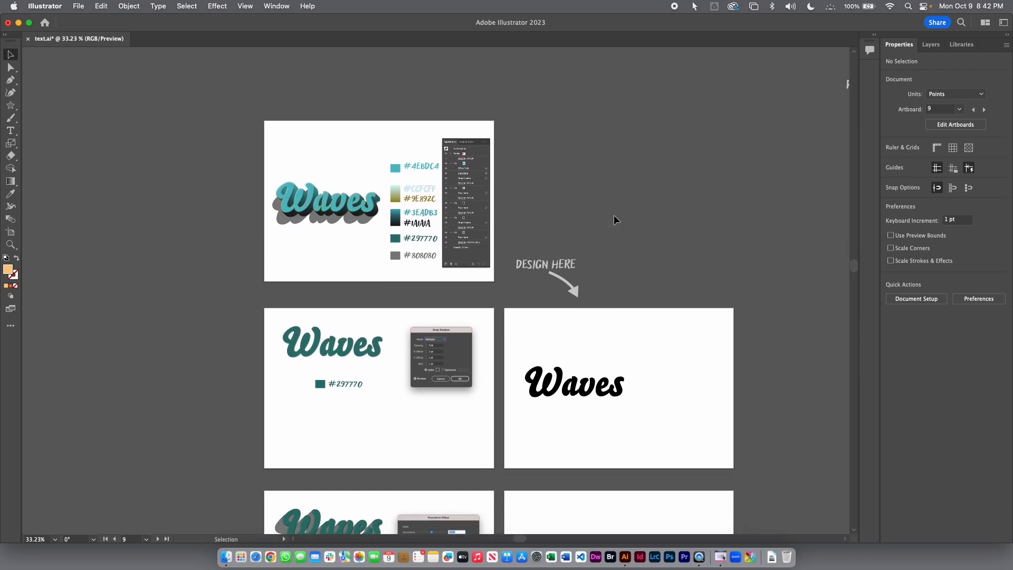
pyautogui.moveTo(532, 204); pyautogui.dragTo(635, 232)
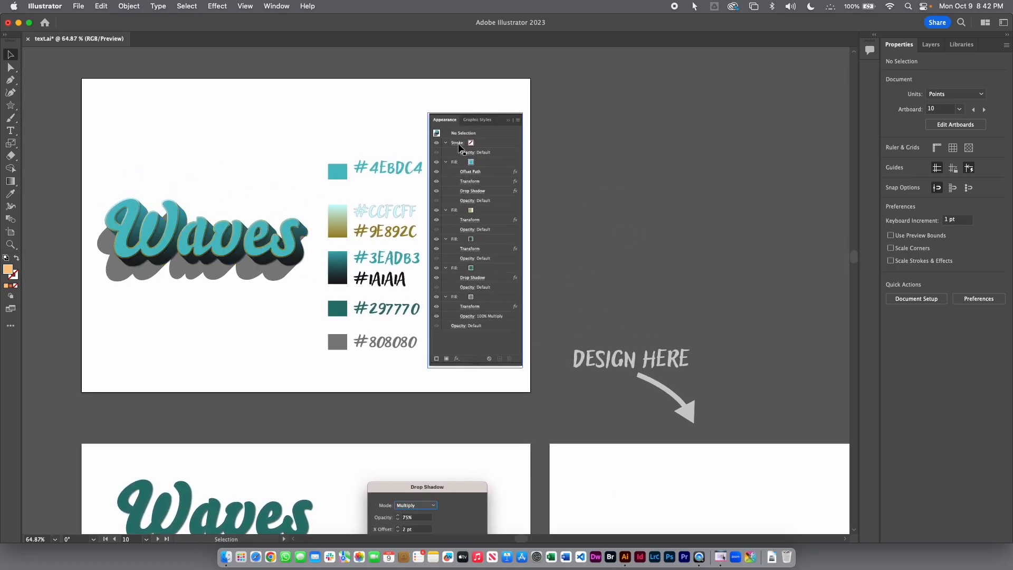
pyautogui.moveTo(585, 195); pyautogui.dragTo(520, 463)
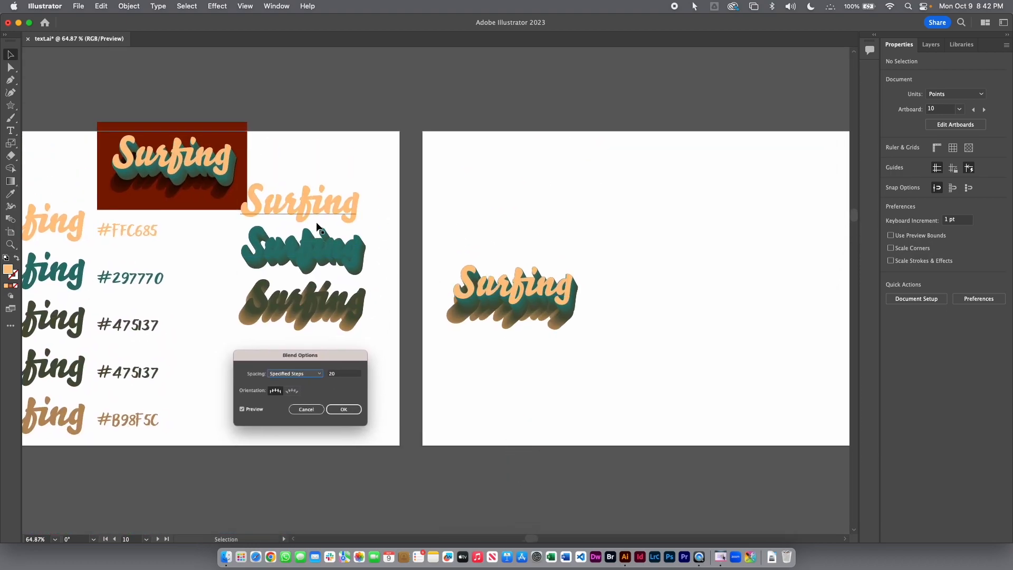
pyautogui.moveTo(239, 275); pyautogui.dragTo(267, 272)
pyautogui.hscroll(-10, 268, 272)
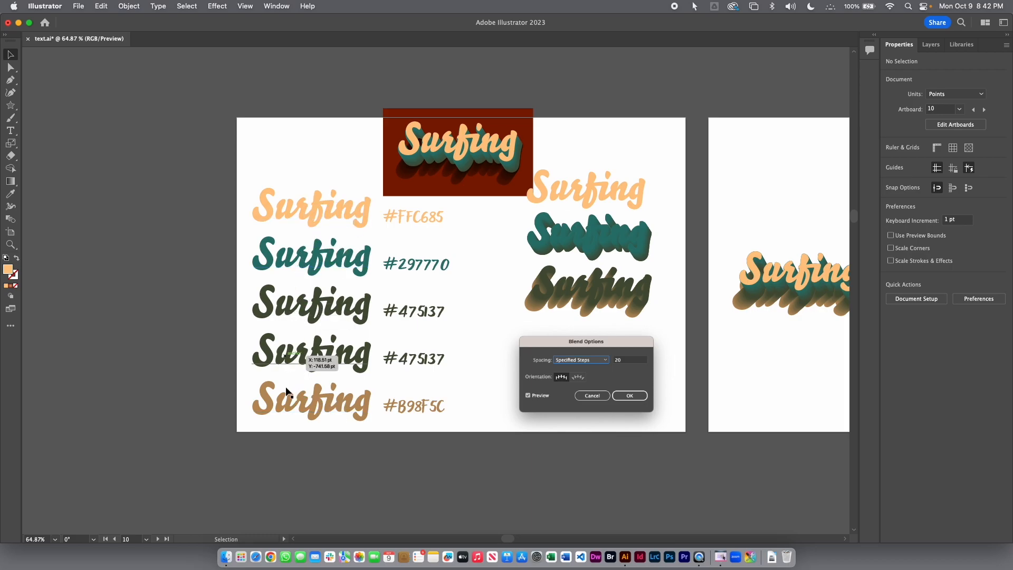
pyautogui.moveTo(735, 425); pyautogui.dragTo(555, 280)
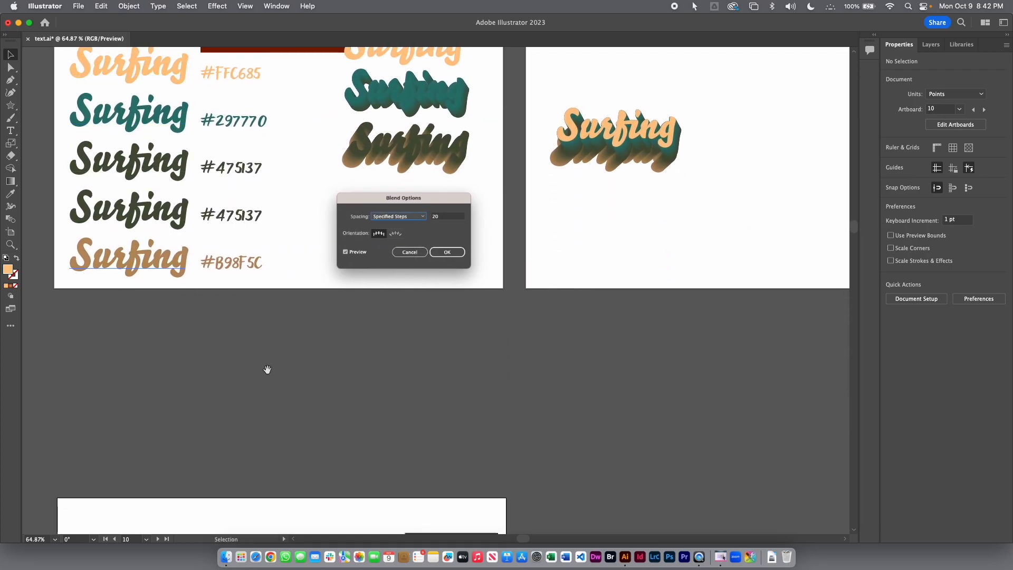
pyautogui.scroll(-13, 242, 346)
pyautogui.scroll(-3, 373, 282)
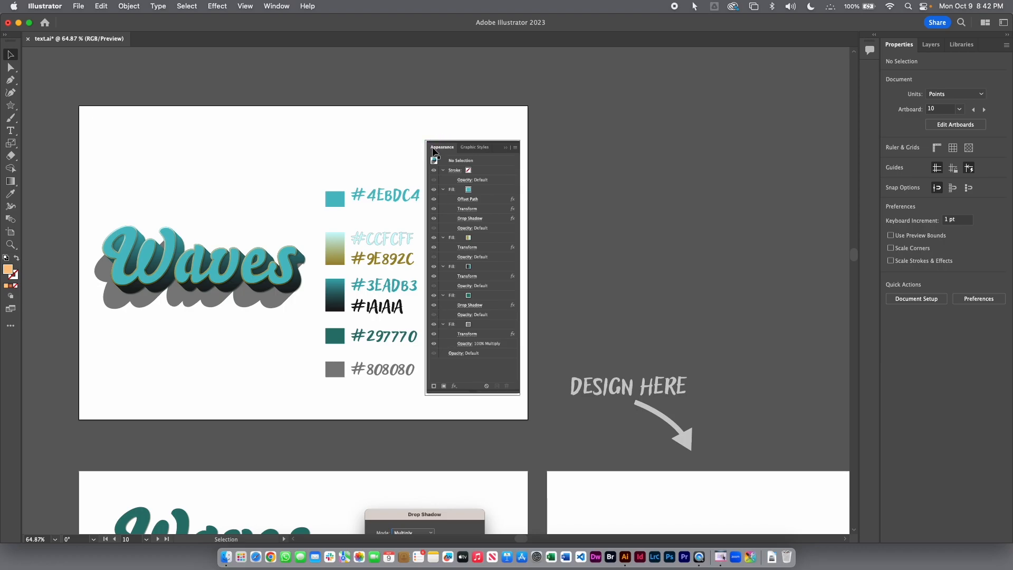
# Step: Select the black Waves text on the design artboard and show its Appearance settings clear of the example artwork
pyautogui.scroll(-5, 325, 210)
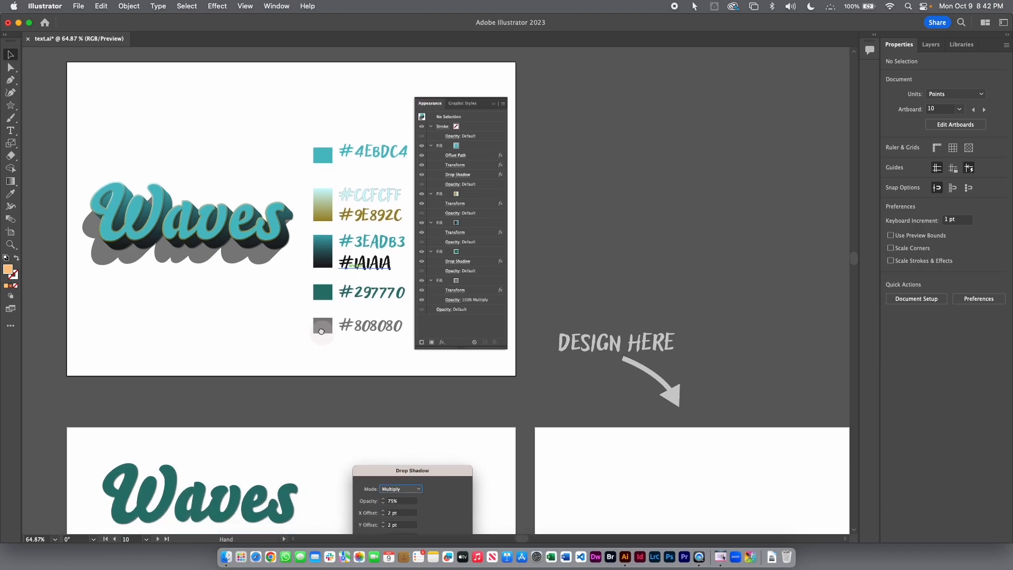
pyautogui.moveTo(325, 210); pyautogui.dragTo(293, 220)
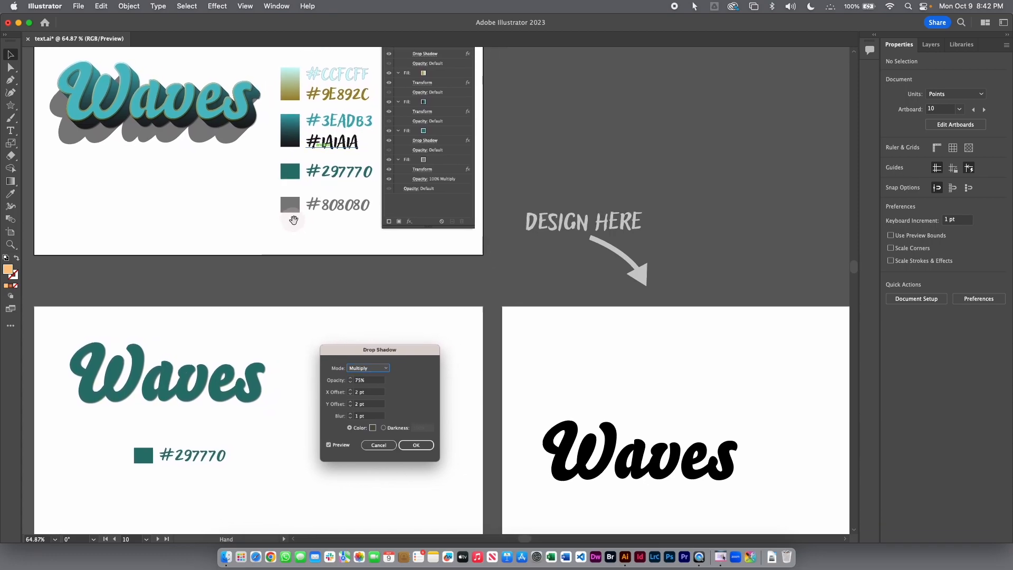
pyautogui.click(631, 456)
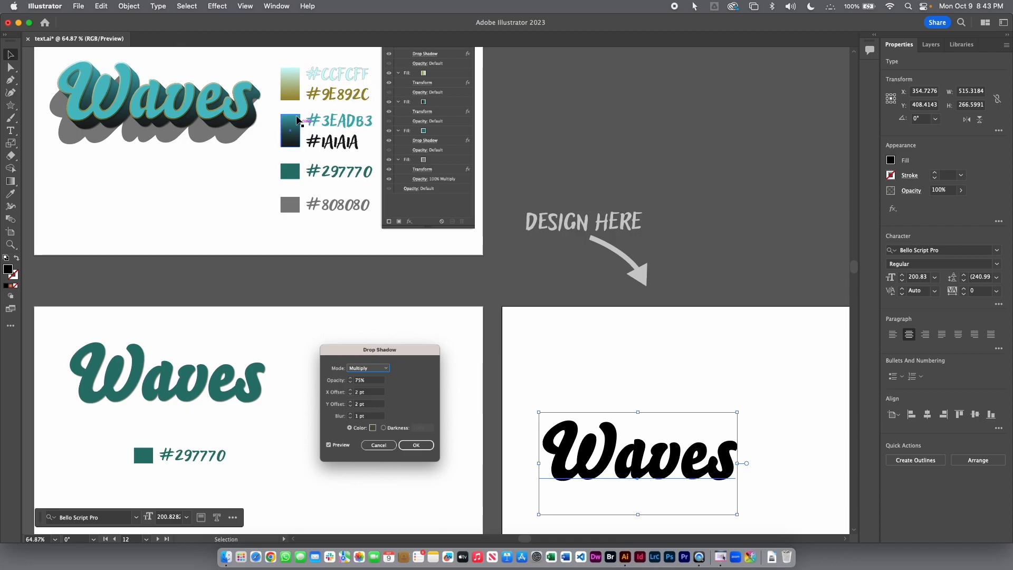
pyautogui.click(273, 7)
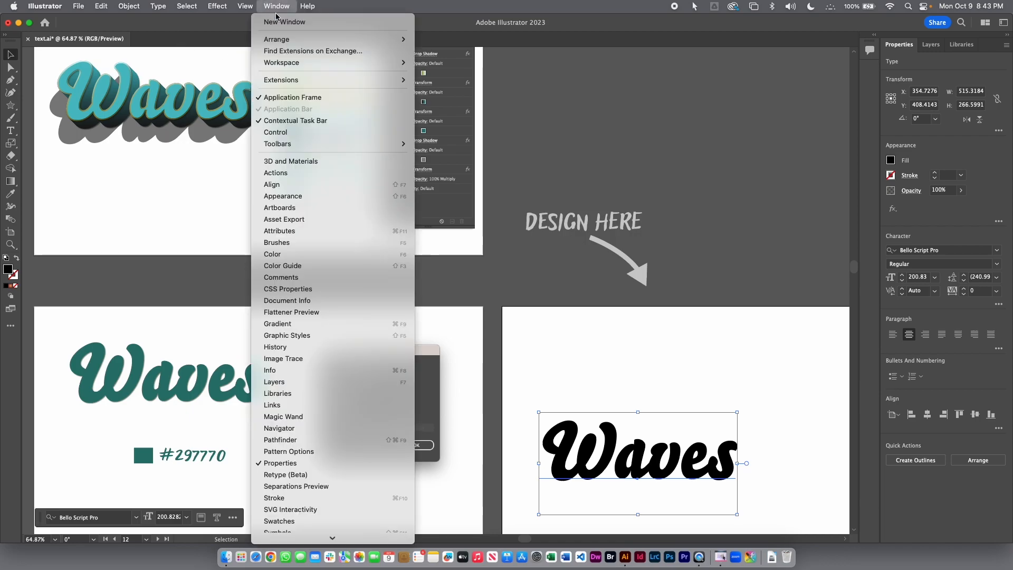
pyautogui.click(305, 197)
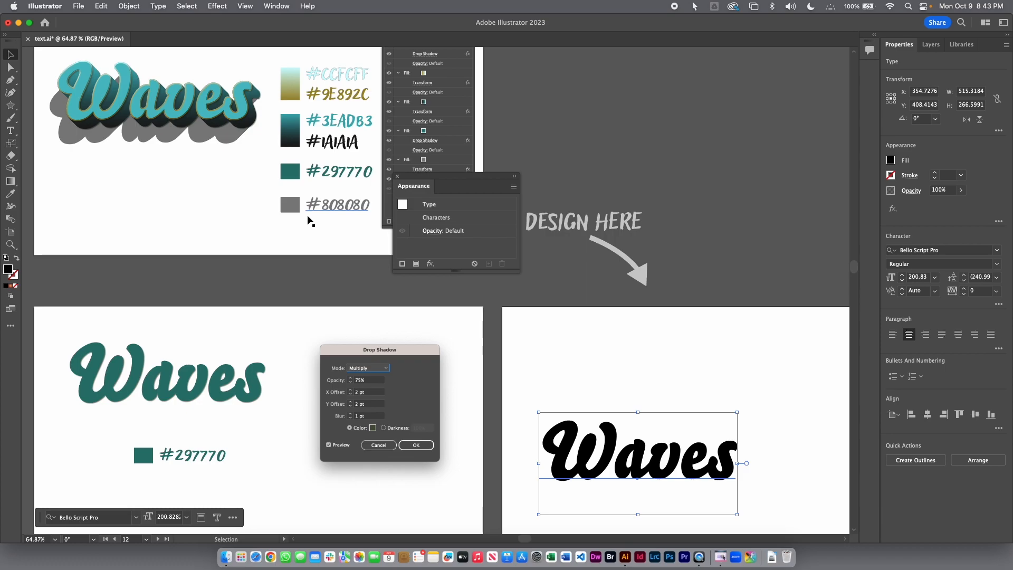
pyautogui.moveTo(437, 176); pyautogui.dragTo(693, 155)
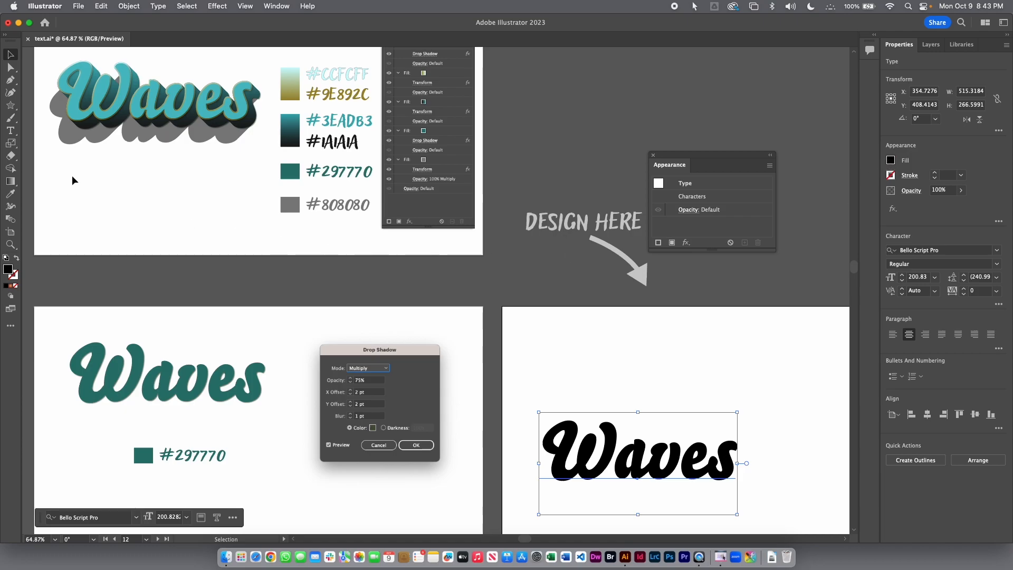
# Step: Draw a star above the Waves text to compare its default stroke and fill attributes, and undo it
pyautogui.click(10, 105)
pyautogui.moveTo(691, 355); pyautogui.dragTo(726, 375)
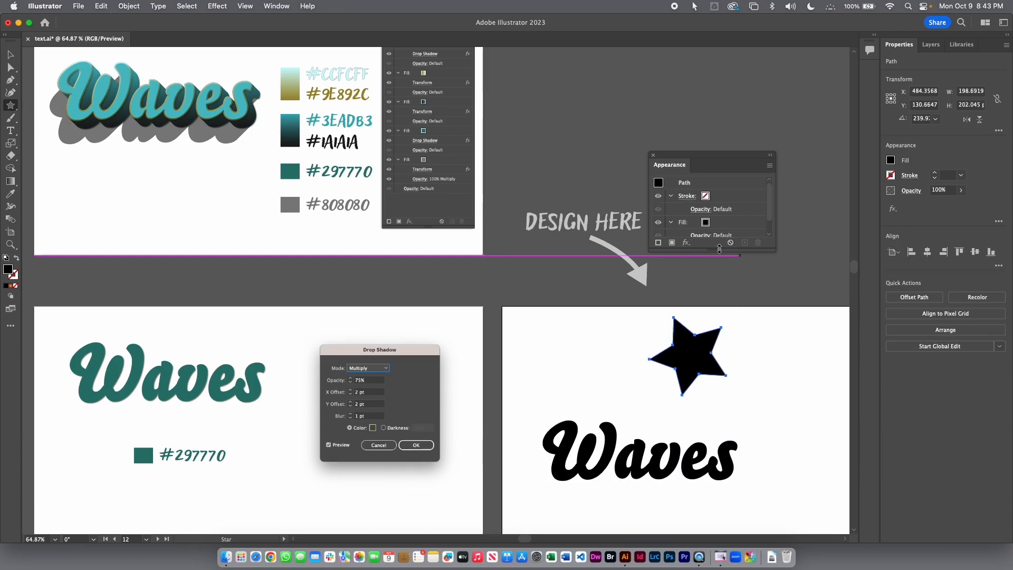
pyautogui.moveTo(716, 251); pyautogui.dragTo(714, 278)
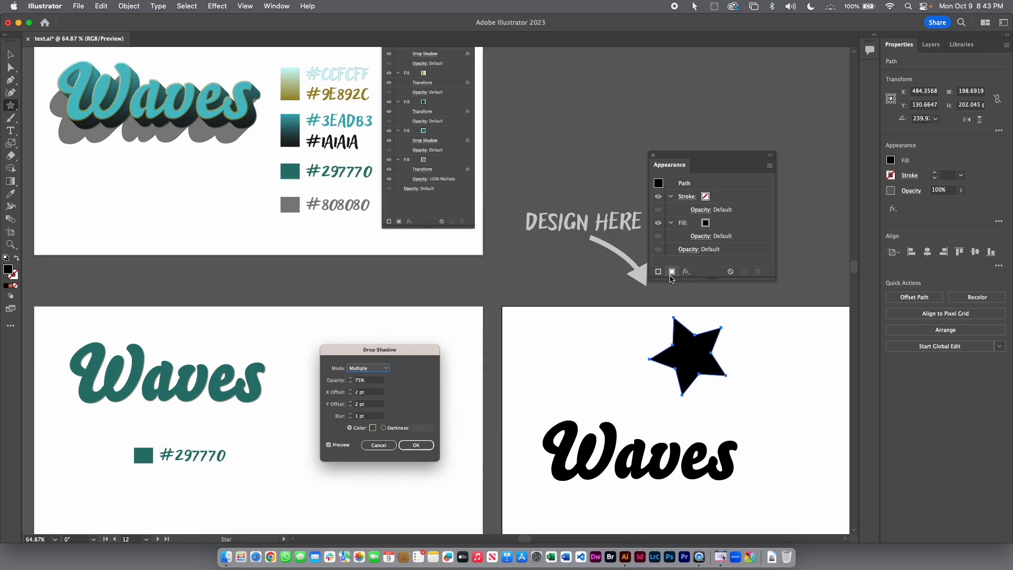
pyautogui.press('super+z')
pyautogui.press('v')
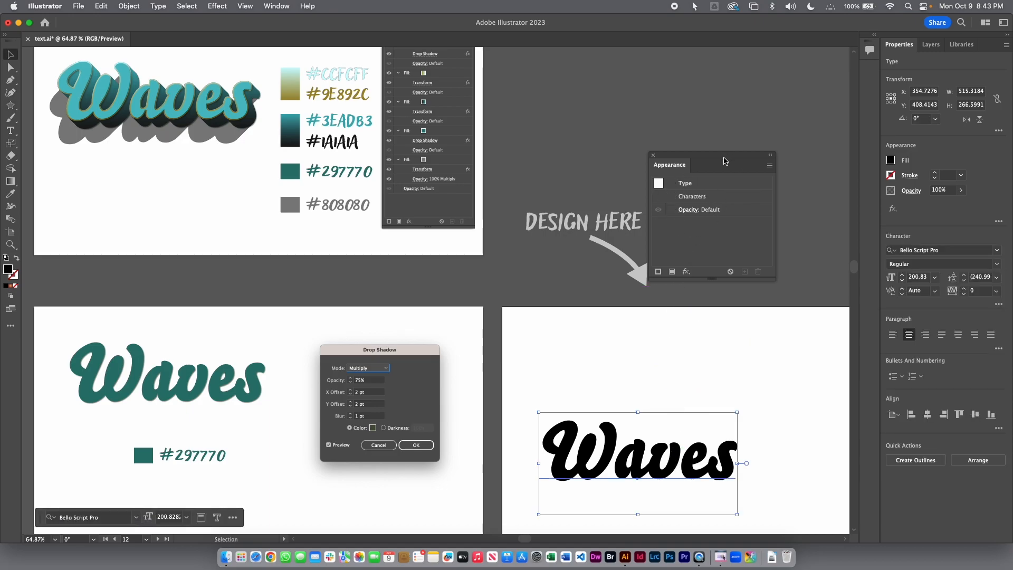
# Step: Set the Waves text's own character fill to none and add a new appearance-level fill to it
pyautogui.moveTo(741, 157); pyautogui.dragTo(776, 132)
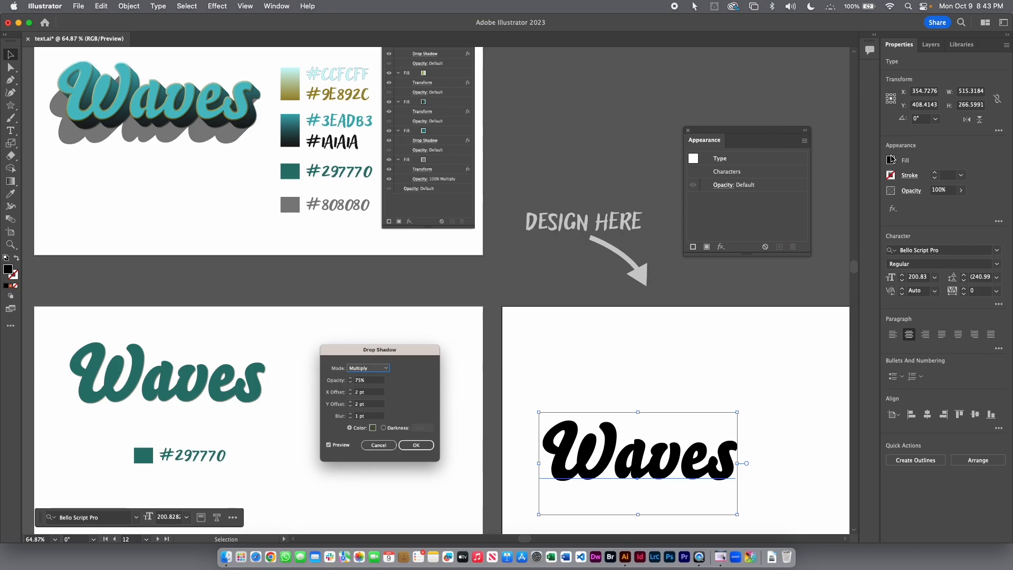
pyautogui.click(891, 160)
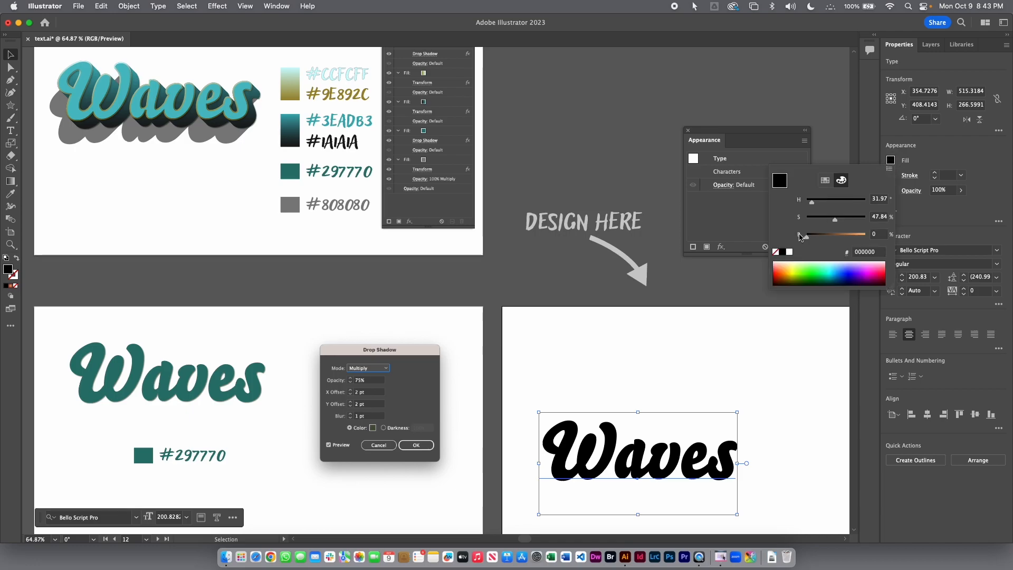
pyautogui.click(776, 252)
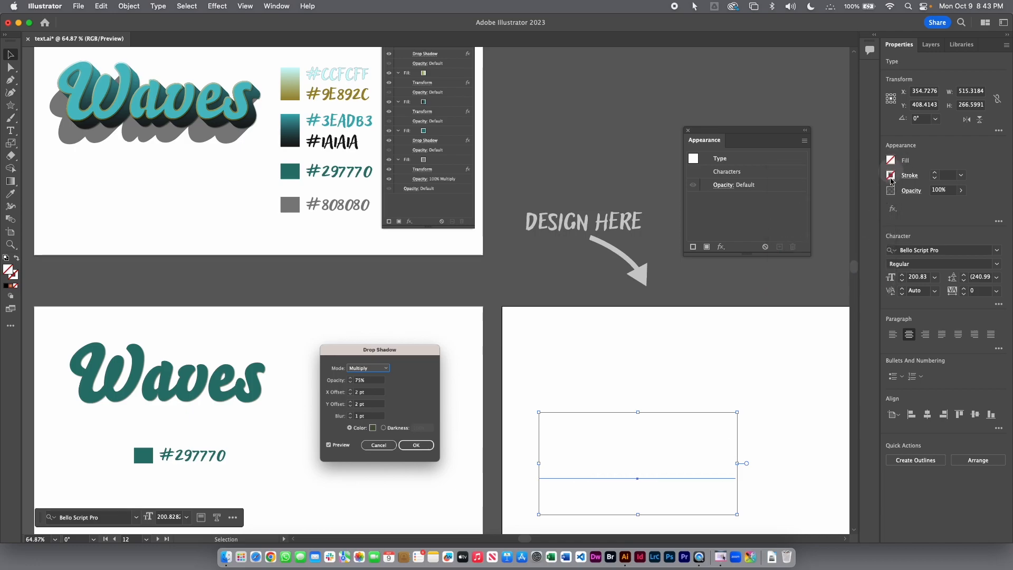
pyautogui.click(706, 247)
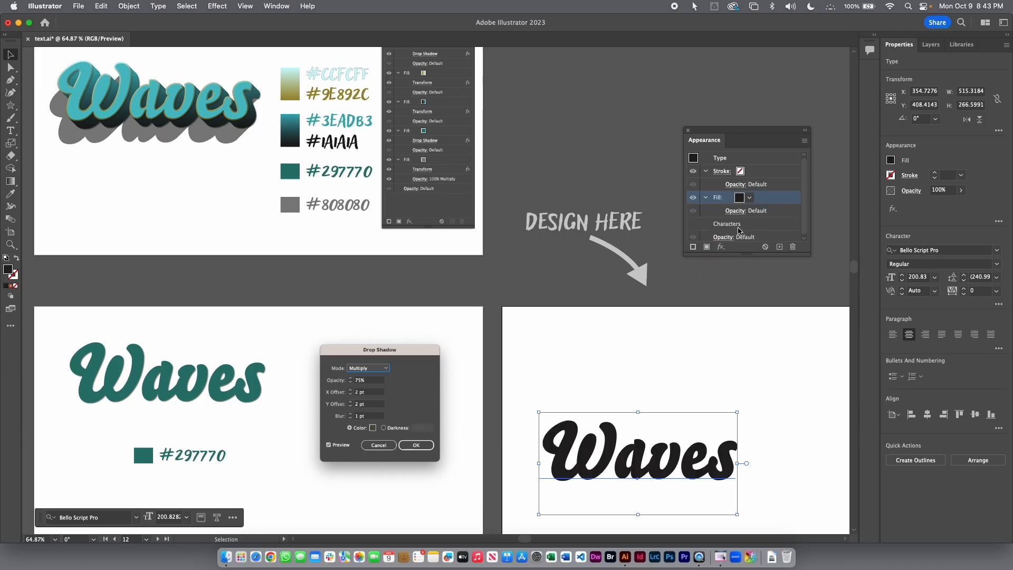
pyautogui.moveTo(747, 255); pyautogui.dragTo(747, 334)
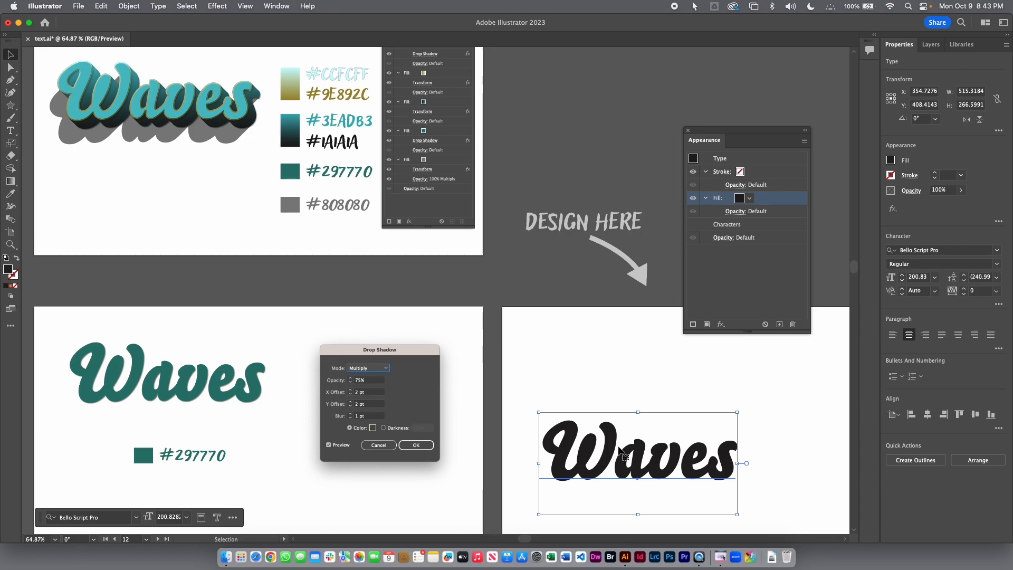
# Step: Sample the #297770 swatch for the new fill and move the Waves text nearer the centre of its artboard
pyautogui.press('i')
pyautogui.click(291, 170)
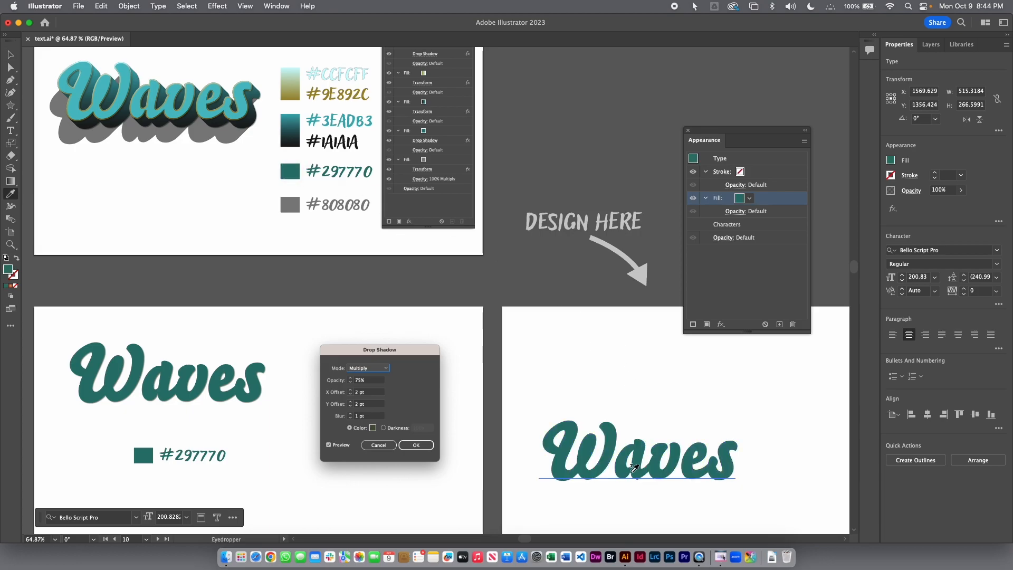
pyautogui.press('v')
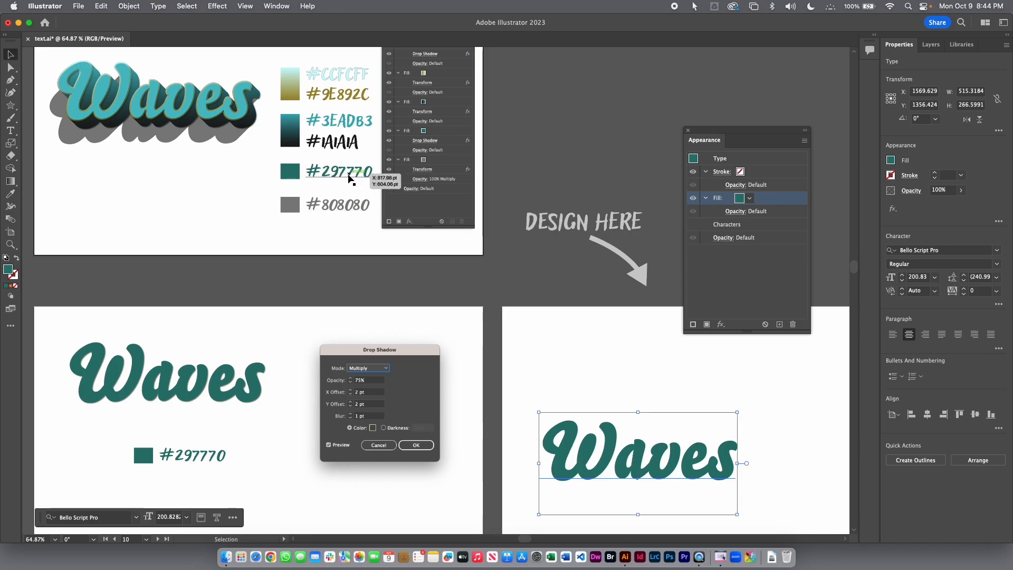
pyautogui.moveTo(684, 465); pyautogui.dragTo(723, 448)
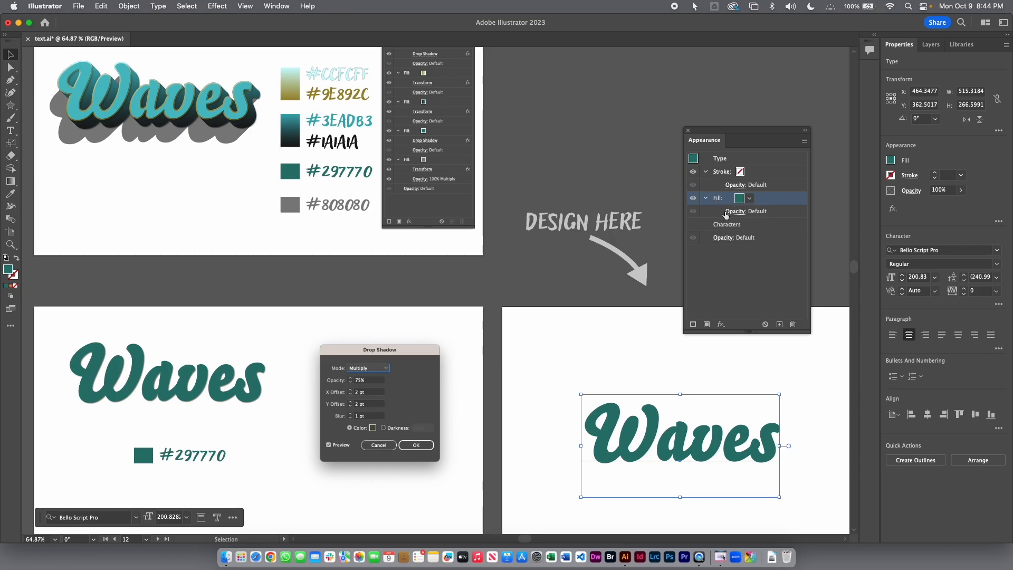
# Step: Apply a Drop Shadow effect to the teal fill in Multiply mode, with 2 pt X and Y offsets and 1 pt blur
pyautogui.scroll(-3, 475, 388)
pyautogui.hscroll(2, 475, 388)
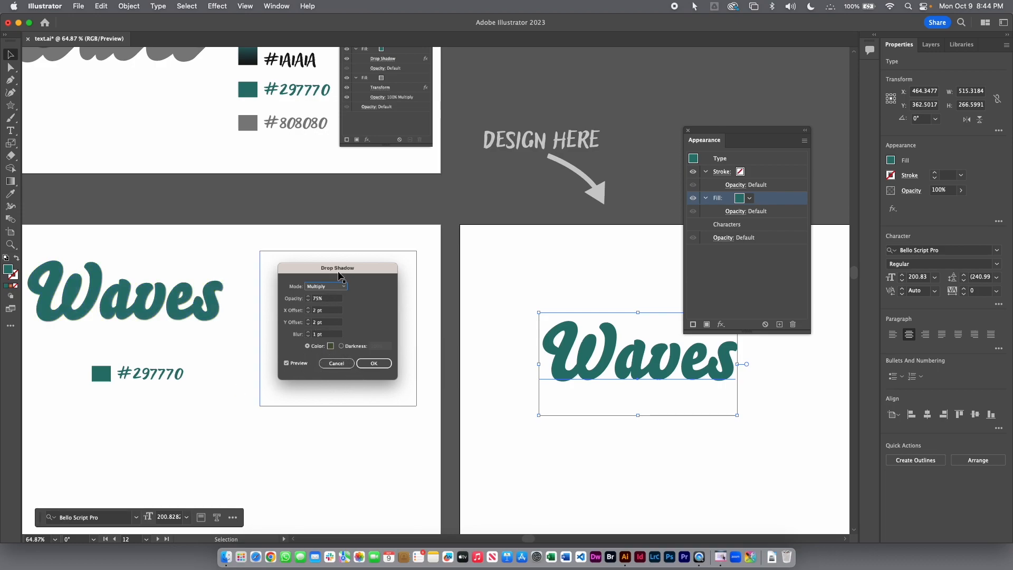
pyautogui.moveTo(603, 369); pyautogui.dragTo(516, 379)
pyautogui.click(516, 378)
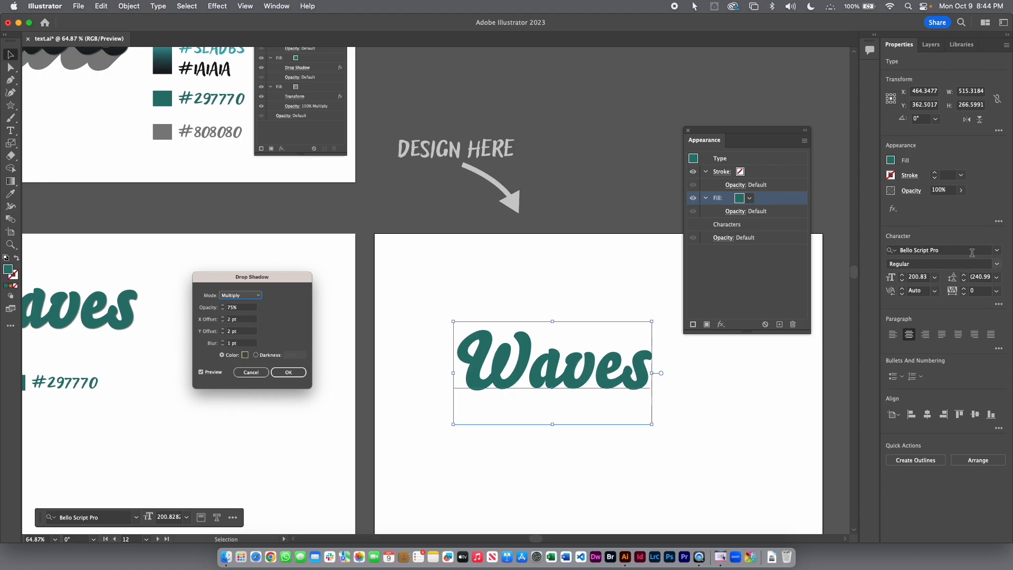
pyautogui.click(893, 209)
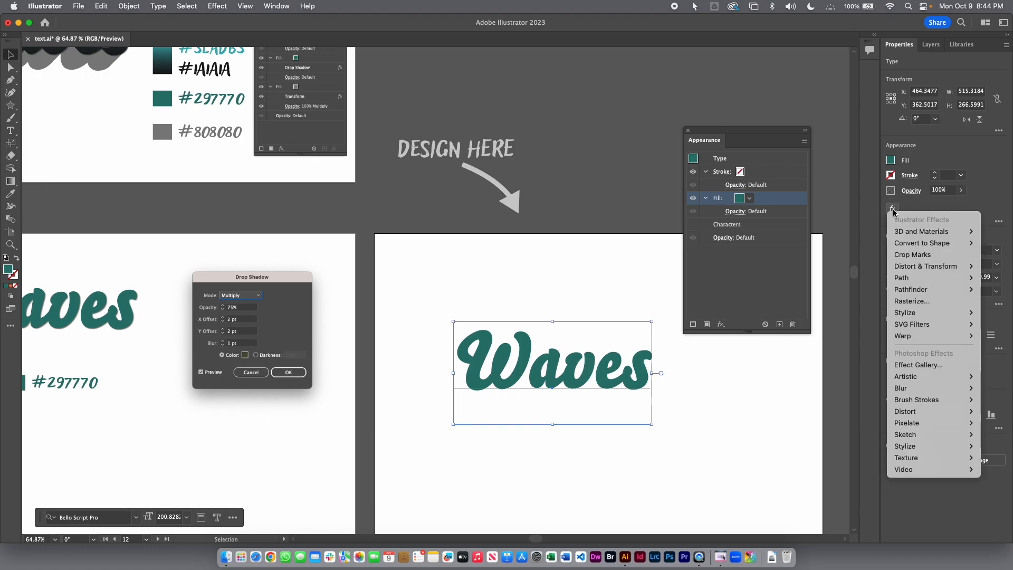
pyautogui.moveTo(904, 315)
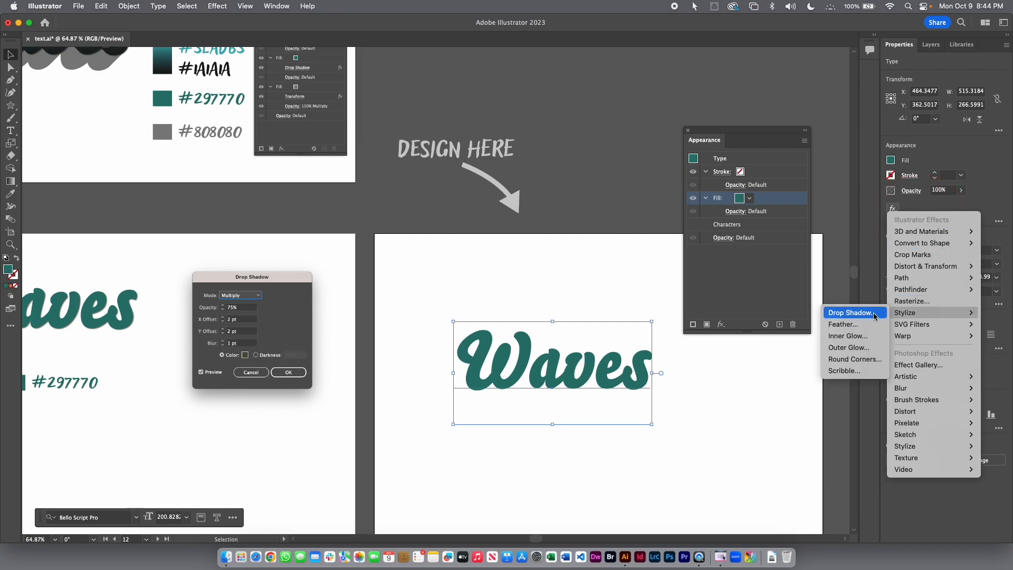
pyautogui.click(874, 317)
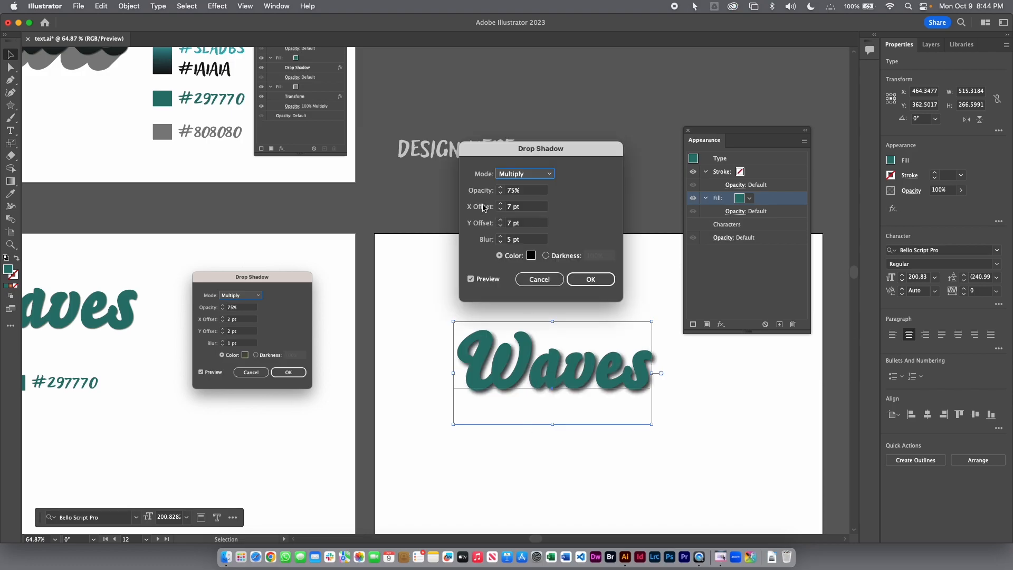
pyautogui.click(528, 209)
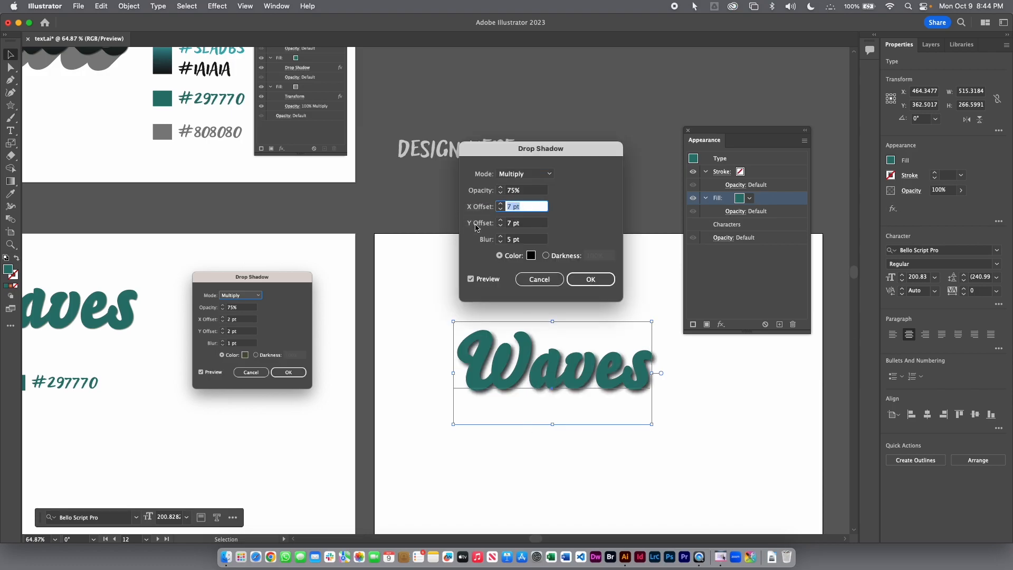
pyautogui.write('2')
pyautogui.press('Tab')
pyautogui.write('2')
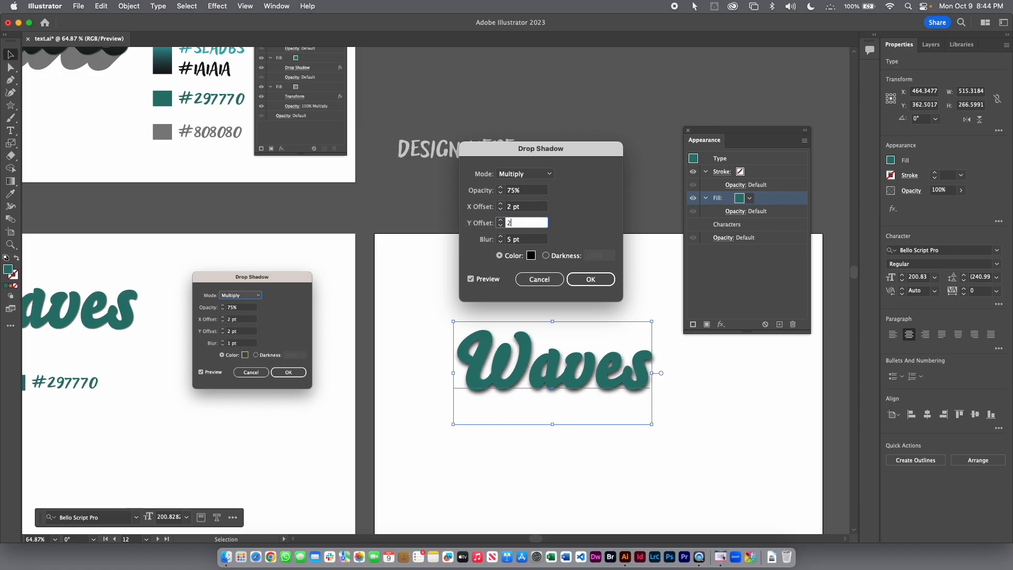
pyautogui.press('Tab')
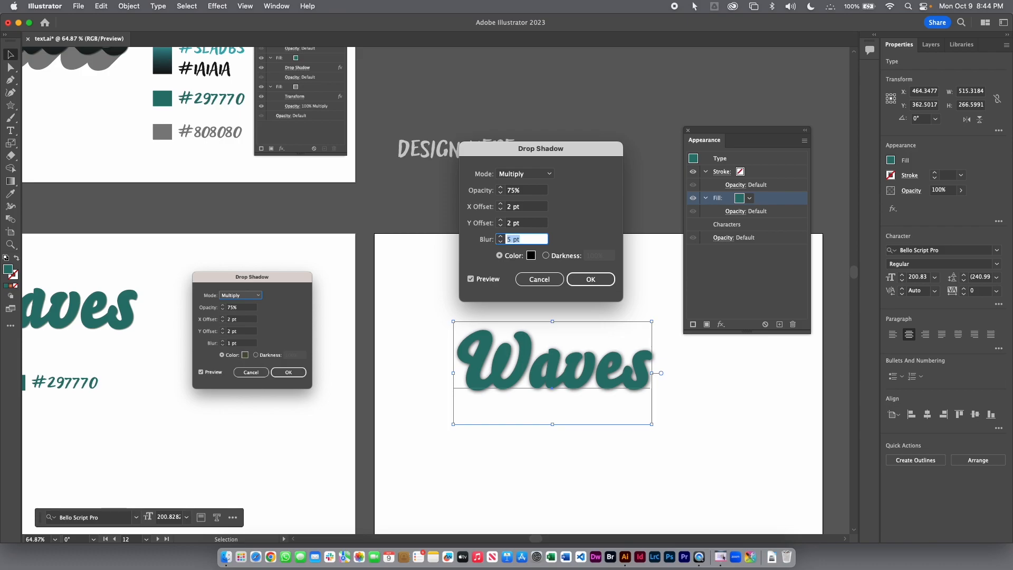
pyautogui.write('1')
pyautogui.press('Return')
# Step: Place the shadowed Waves text on the empty artboard beside the #808080 Transform Effect example
pyautogui.moveTo(501, 383); pyautogui.dragTo(714, 316)
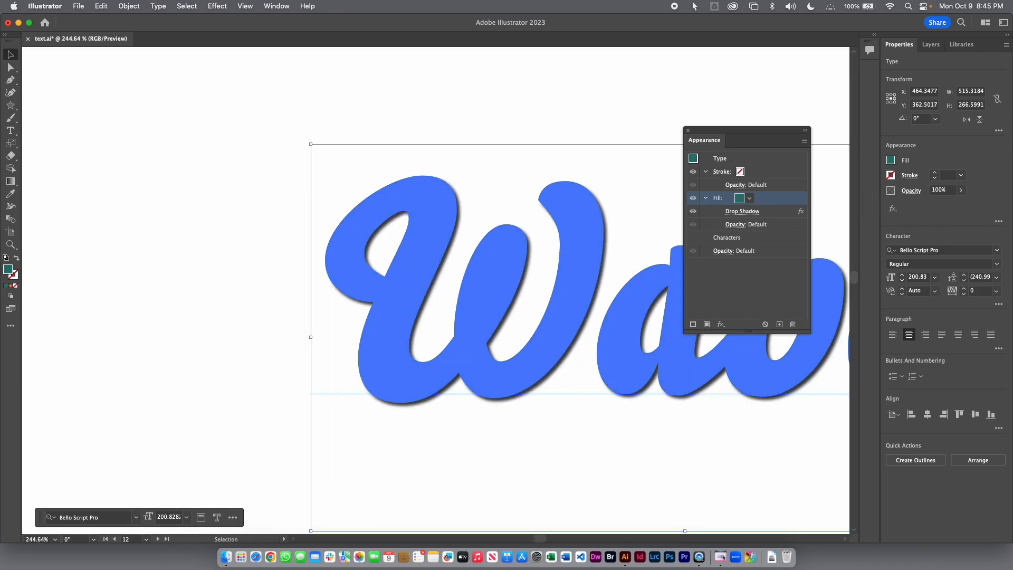
pyautogui.moveTo(575, 328); pyautogui.dragTo(503, 233)
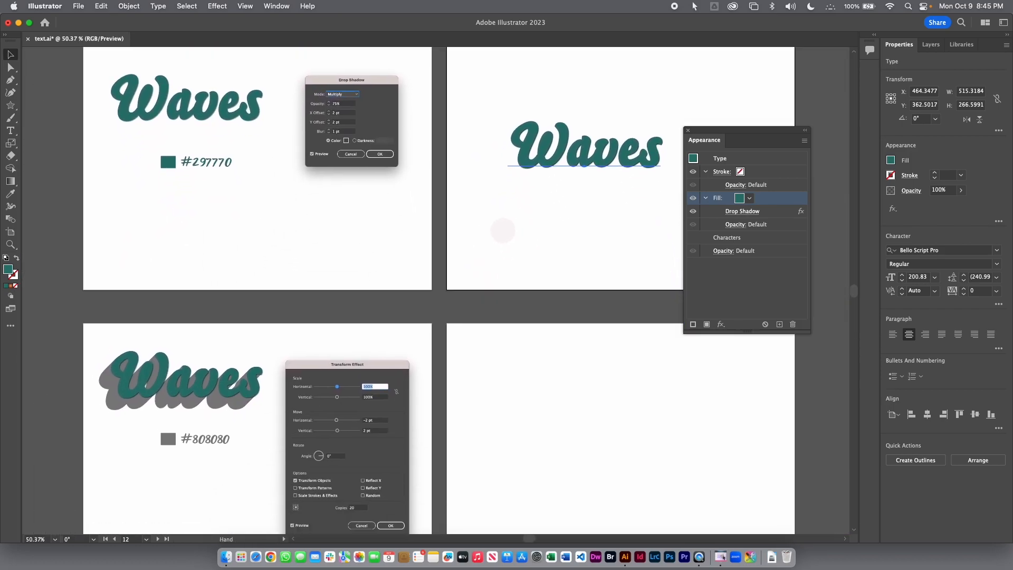
pyautogui.moveTo(169, 426); pyautogui.dragTo(139, 357)
pyautogui.moveTo(529, 89); pyautogui.dragTo(509, 378)
pyautogui.moveTo(473, 428); pyautogui.dragTo(478, 478)
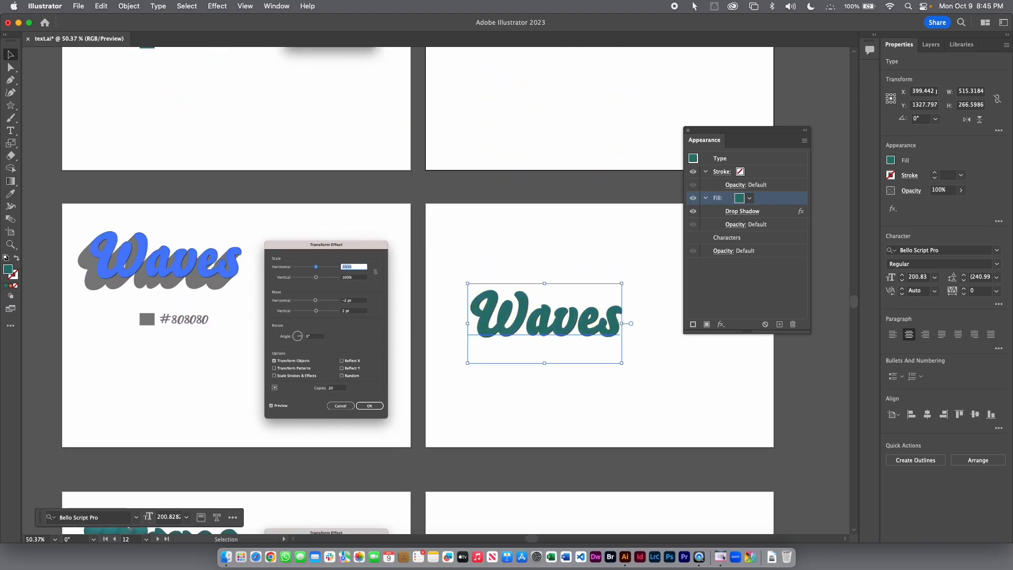
pyautogui.moveTo(554, 328); pyautogui.dragTo(555, 316)
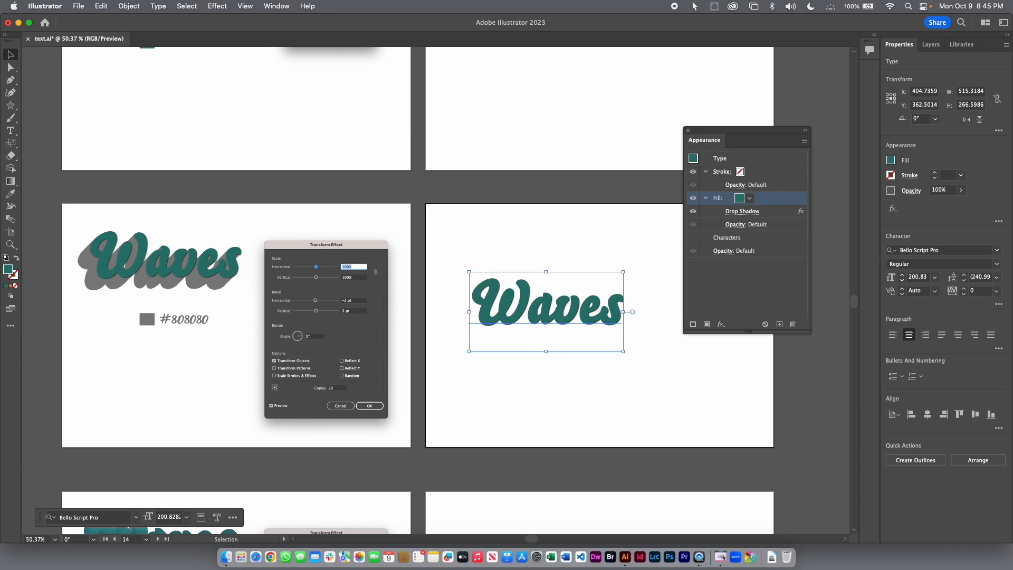
# Step: Add a second fill to the Waves text and order it beneath the fill carrying the drop shadow
pyautogui.click(705, 197)
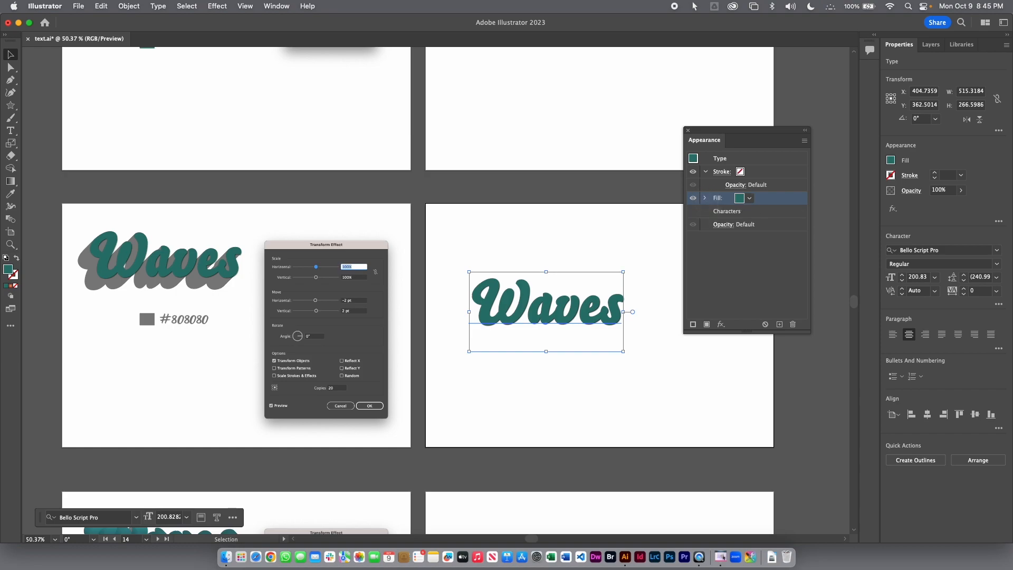
pyautogui.click(706, 324)
pyautogui.moveTo(766, 198); pyautogui.dragTo(764, 221)
# Step: Recolour the lower fill of the Waves text, beneath the fill with the drop shadow, to #808080
pyautogui.click(739, 211)
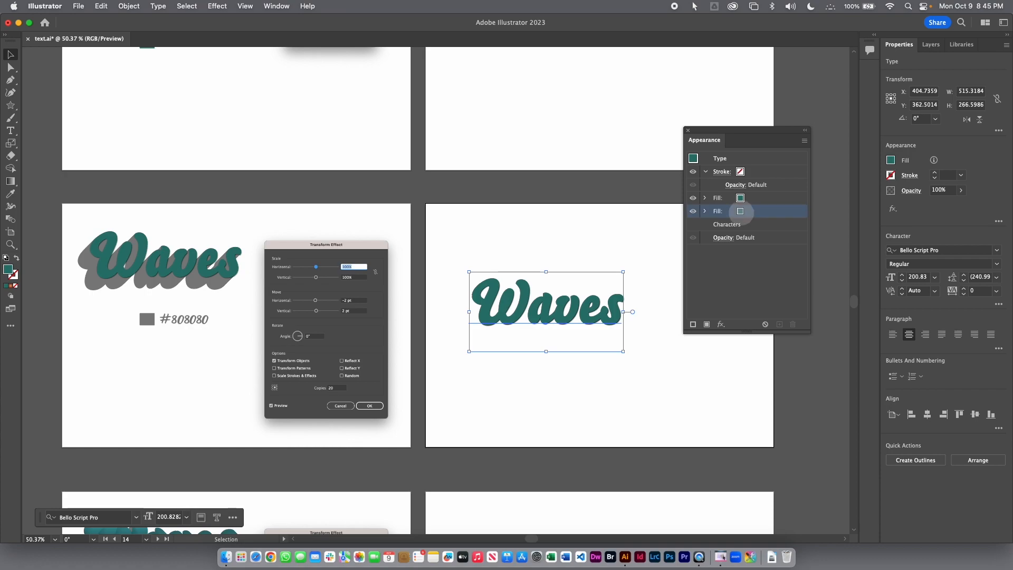
pyautogui.click(739, 211)
pyautogui.press('Escape')
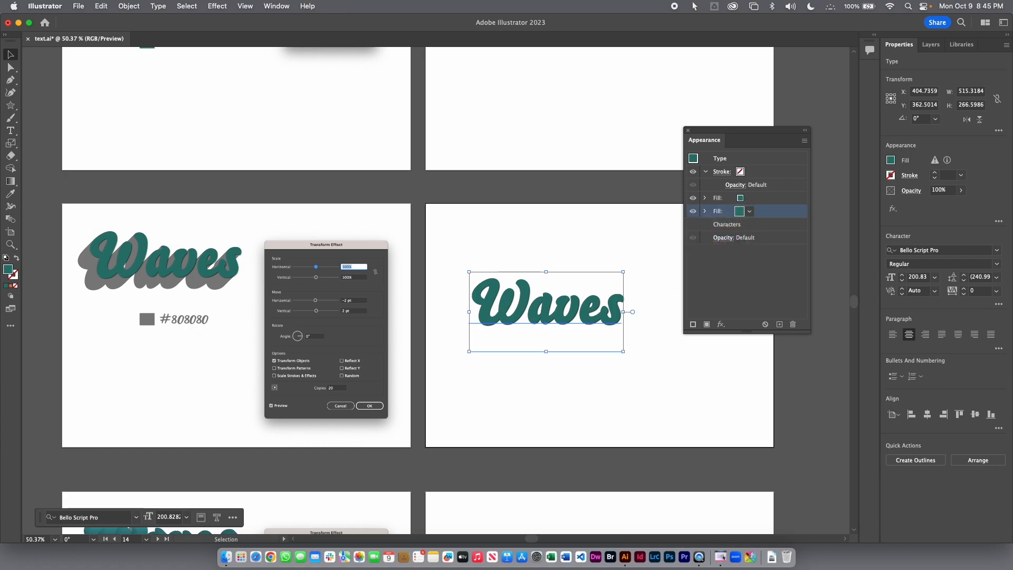
pyautogui.click(705, 211)
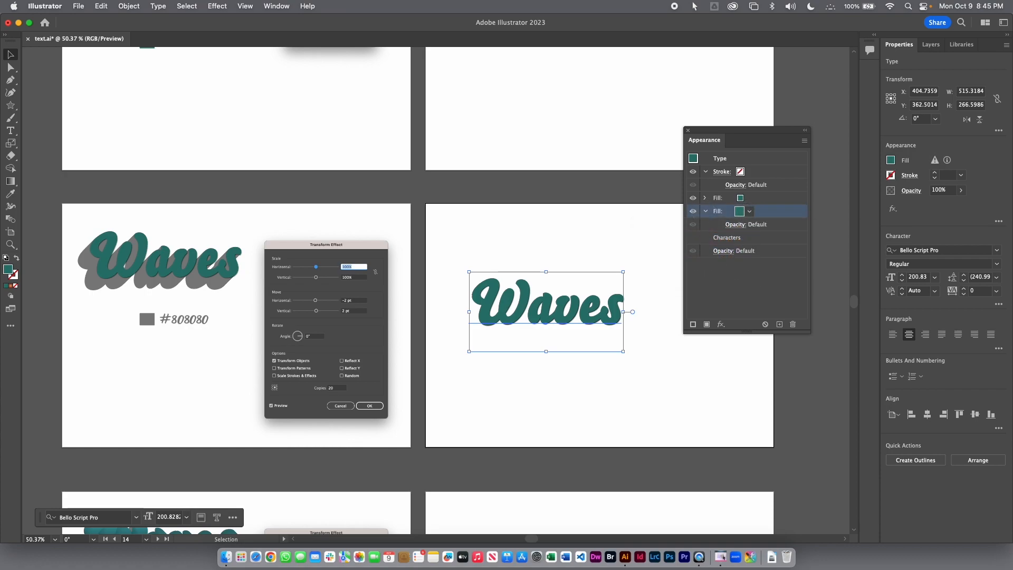
pyautogui.click(705, 198)
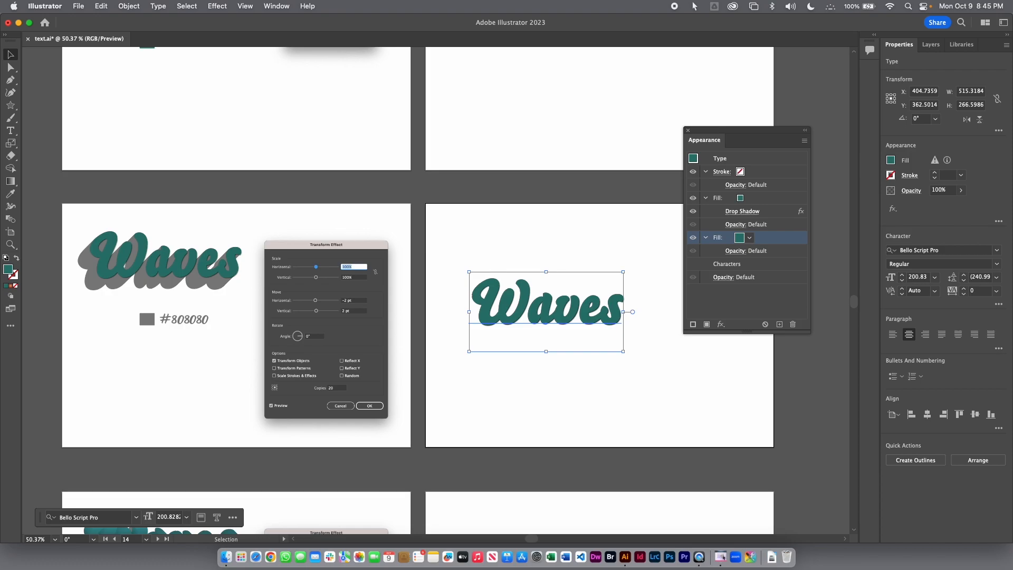
pyautogui.click(738, 237)
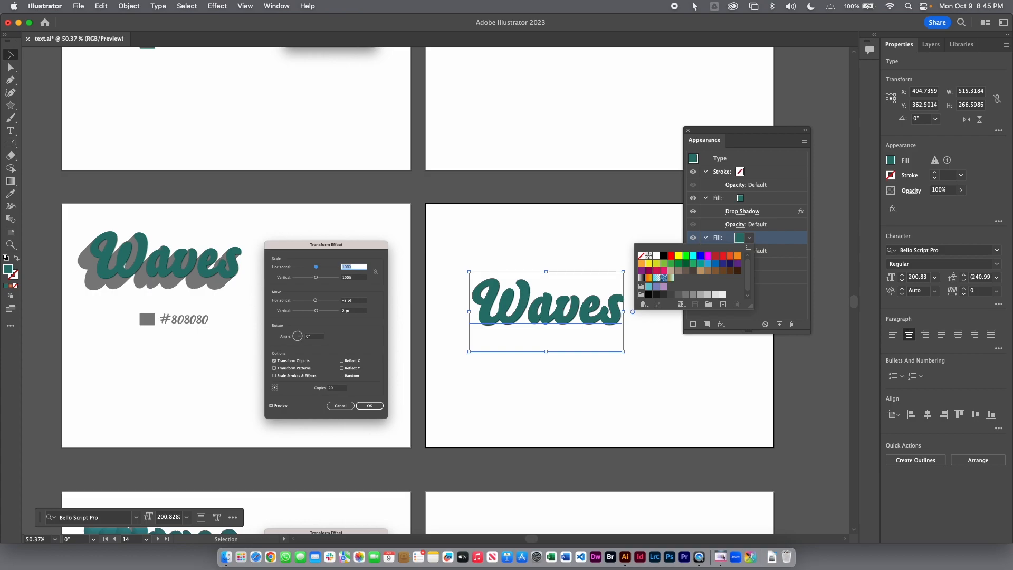
pyautogui.click(663, 294)
pyautogui.press('Return')
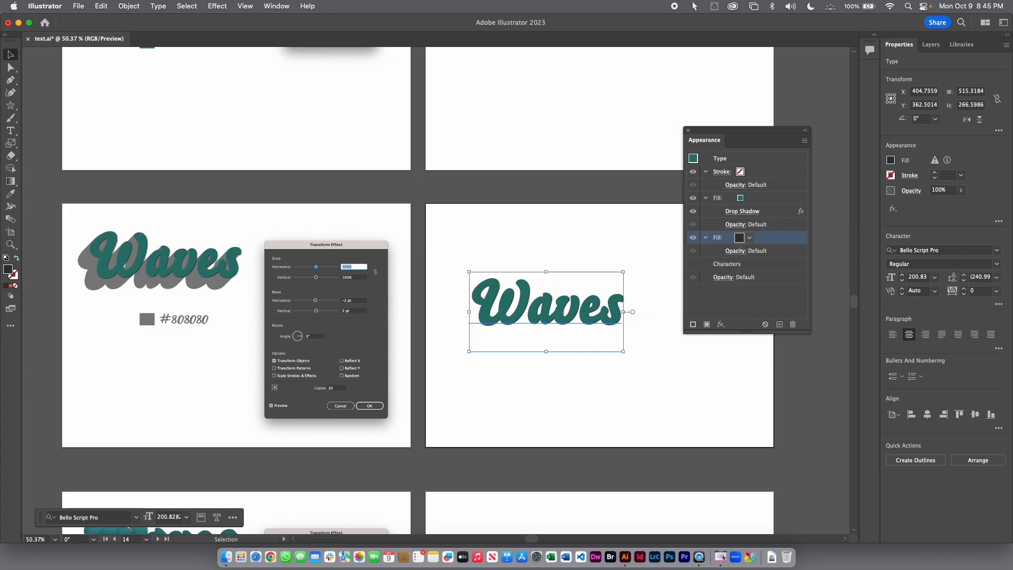
pyautogui.keyDown('shift'); pyautogui.click(739, 237); pyautogui.keyUp('shift')
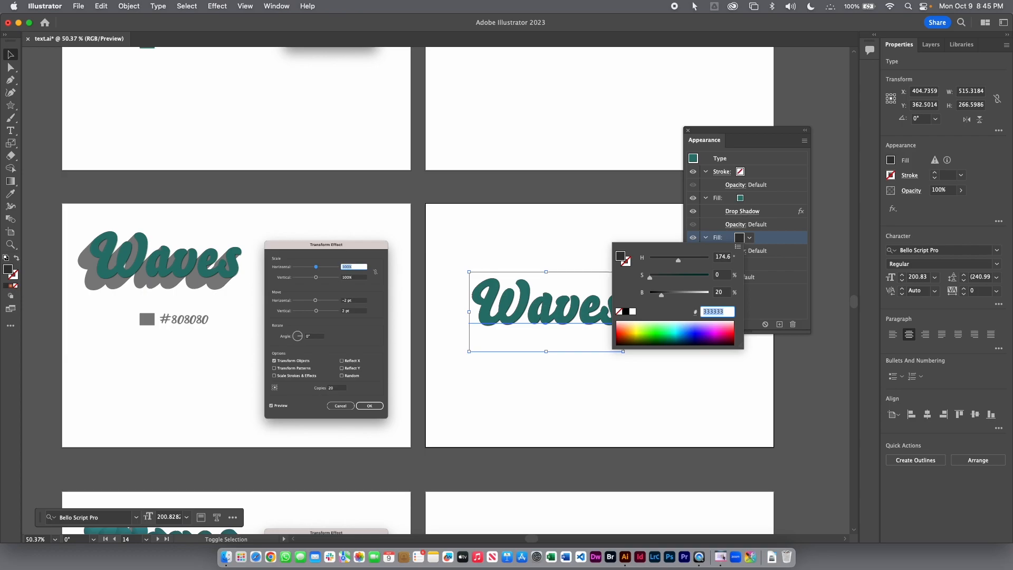
pyautogui.write('808080')
pyautogui.press('Return')
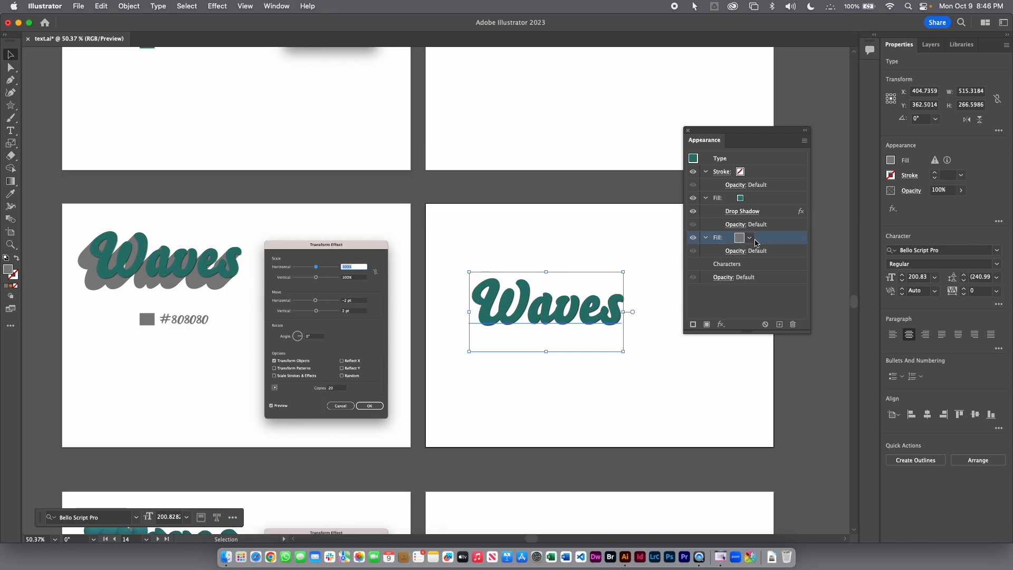
# Step: Add a Transform effect to the grey fill with a move of -2 pt horizontally and 2 pt vertically
pyautogui.click(720, 324)
pyautogui.moveTo(724, 333)
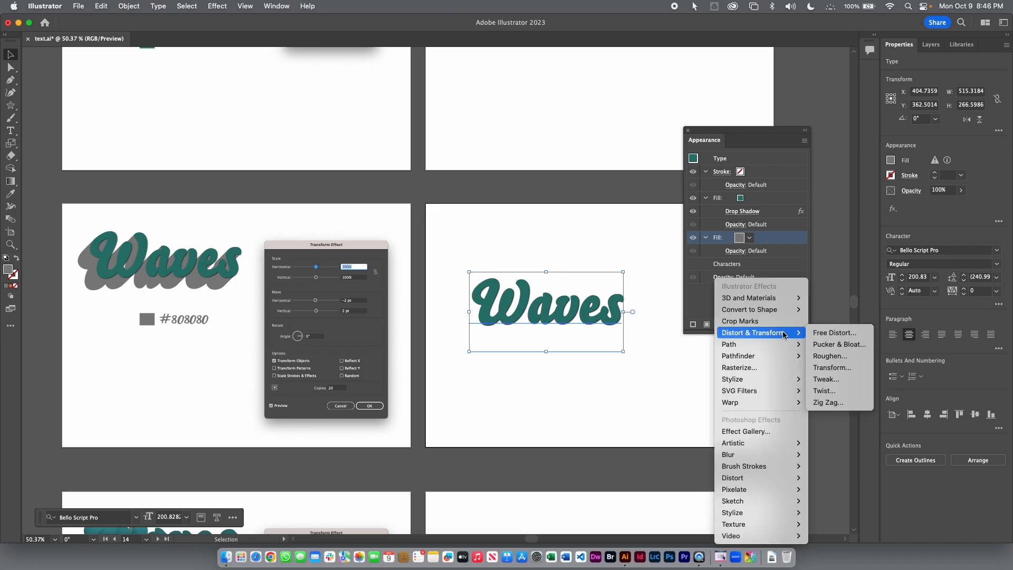
pyautogui.click(845, 370)
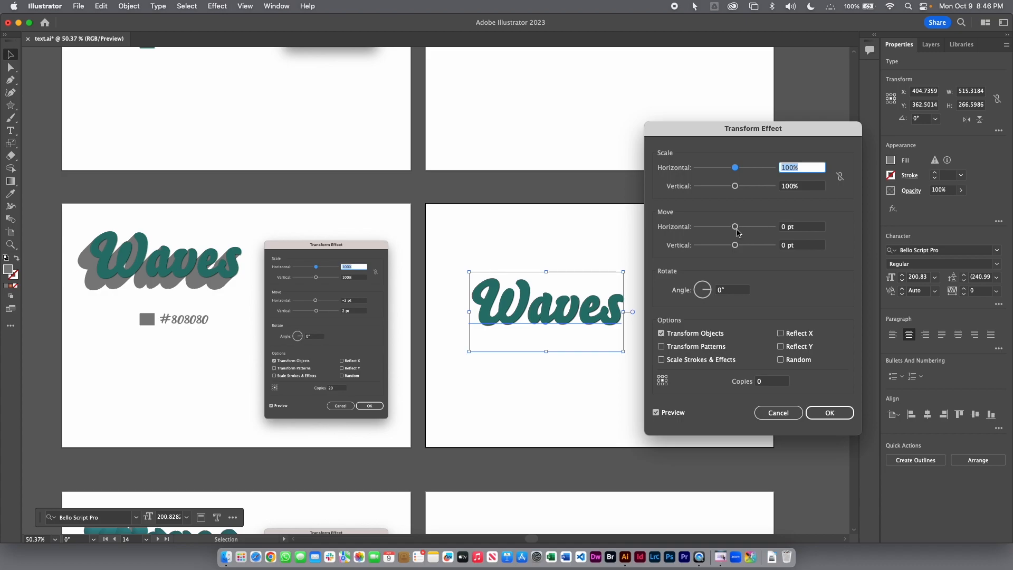
pyautogui.moveTo(735, 227)
pyautogui.mouseDown()
pyautogui.moveTo(764, 228)
pyautogui.moveTo(732, 232)
pyautogui.mouseUp()
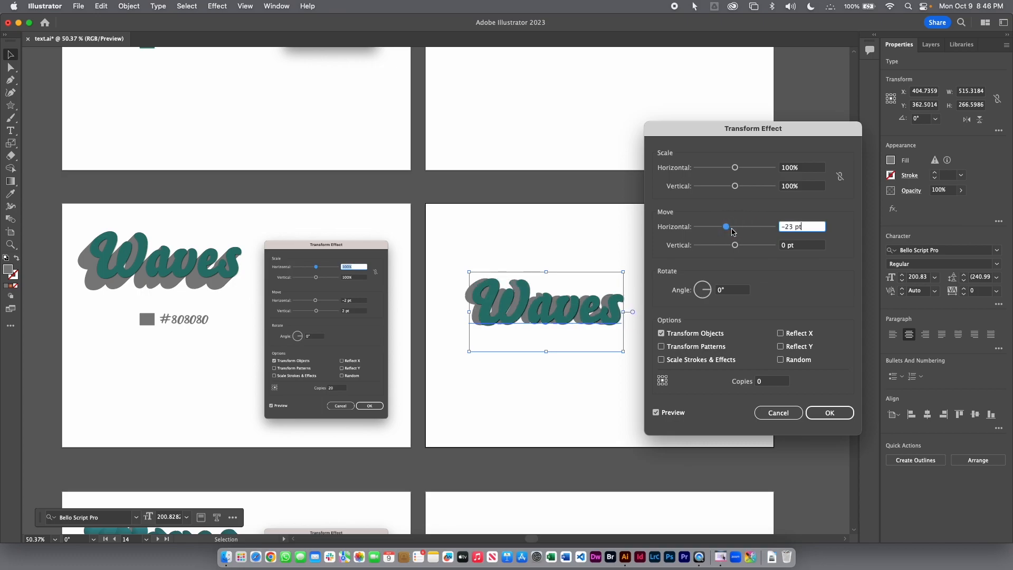
pyautogui.moveTo(815, 229); pyautogui.dragTo(730, 230)
pyautogui.write('-2')
pyautogui.press('Tab')
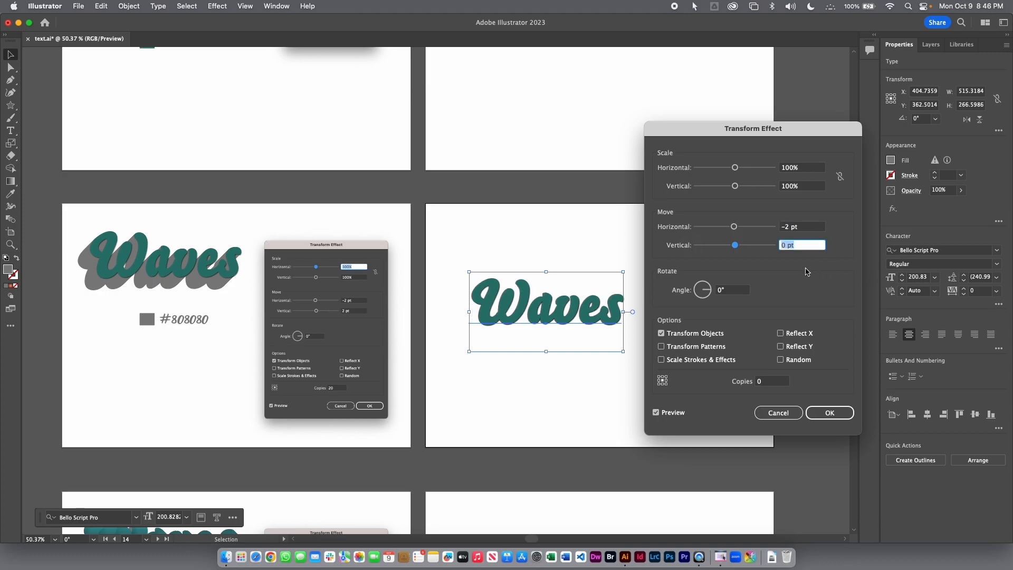
pyautogui.write('2')
pyautogui.press('Tab')
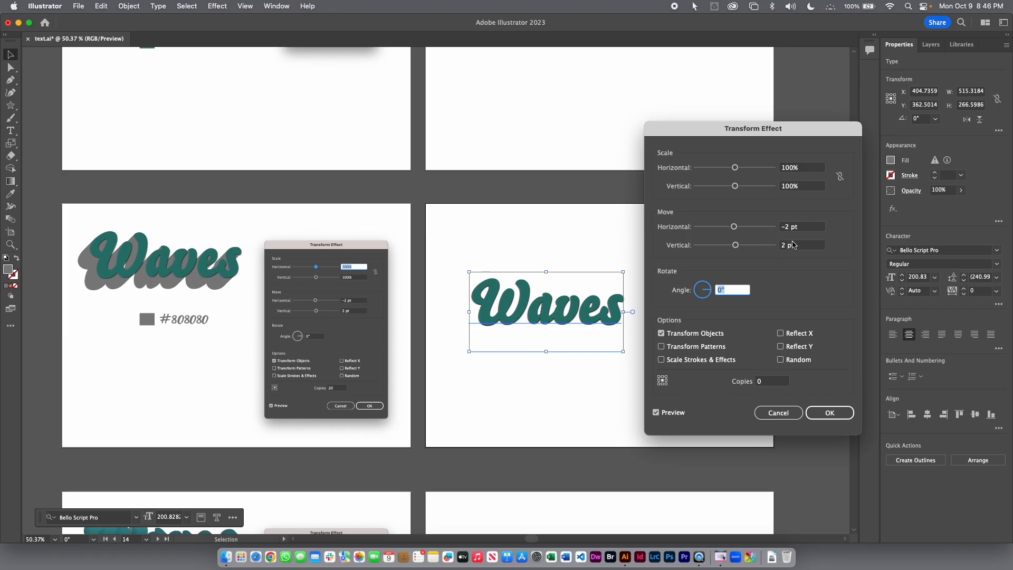
# Step: Set the Transform effect to 20 copies and apply it to the grey fill
pyautogui.click(760, 381)
pyautogui.moveTo(768, 382); pyautogui.dragTo(733, 390)
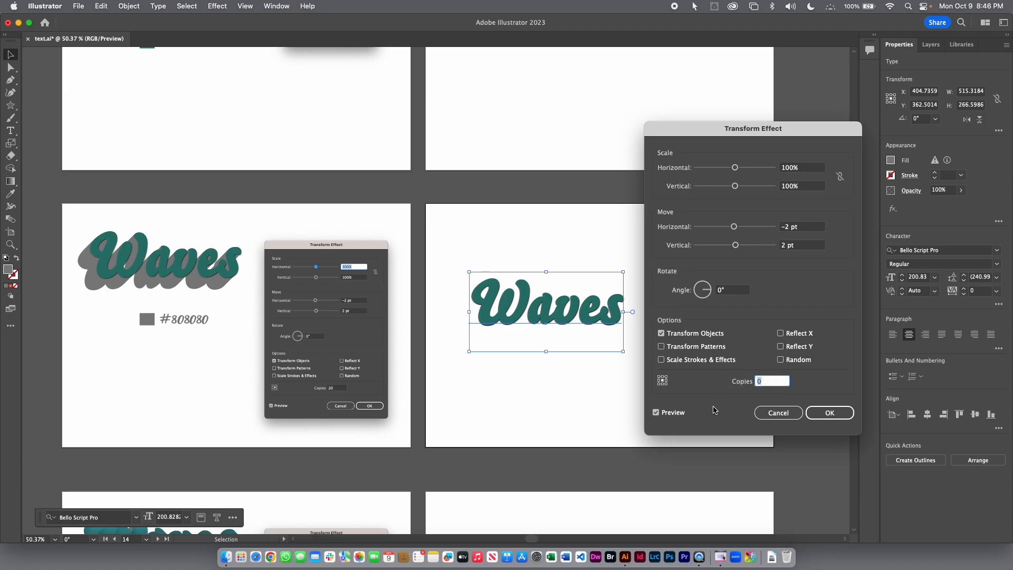
pyautogui.write('8')
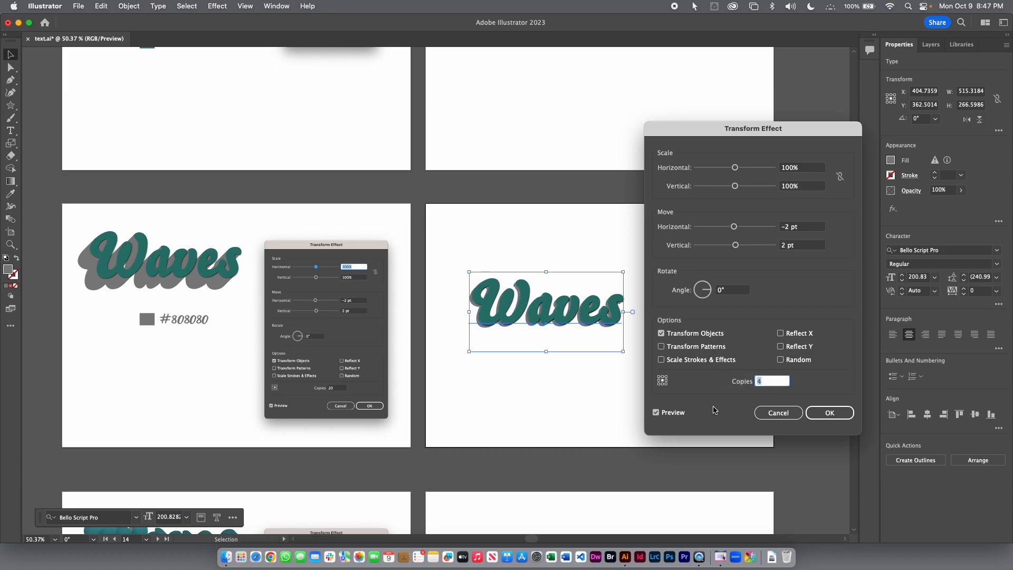
pyautogui.write('20')
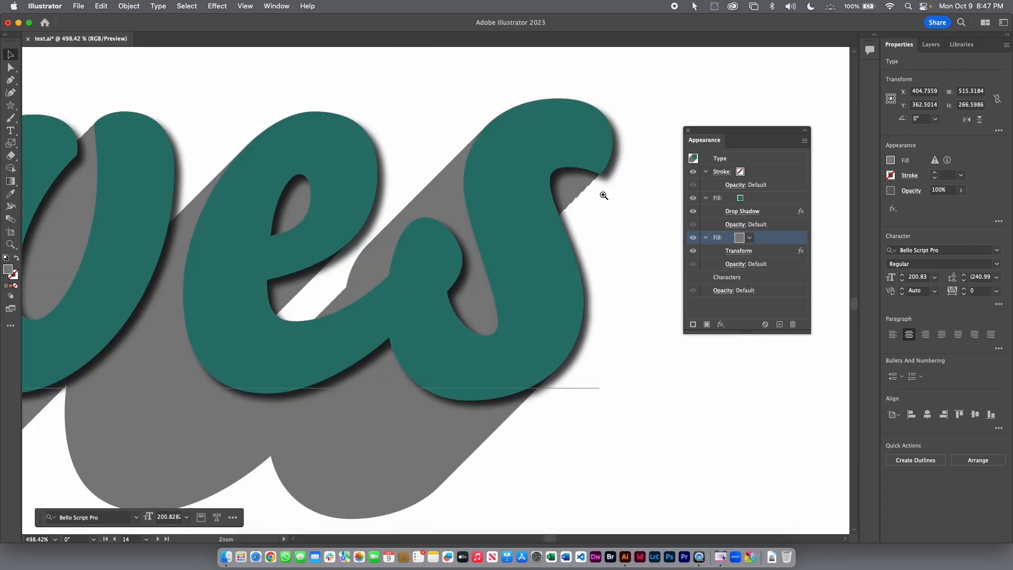
# Step: Place the extruded Waves text on the empty artboard beside the #3EADB3 and #1A1A1A gradient example
pyautogui.scroll(3, 589, 180)
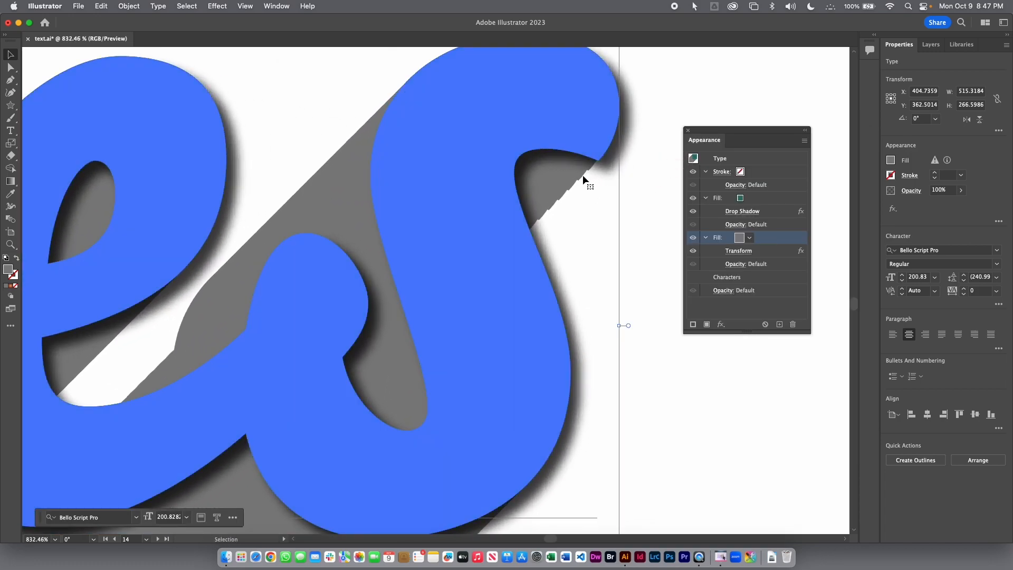
pyautogui.moveTo(599, 212); pyautogui.dragTo(440, 348)
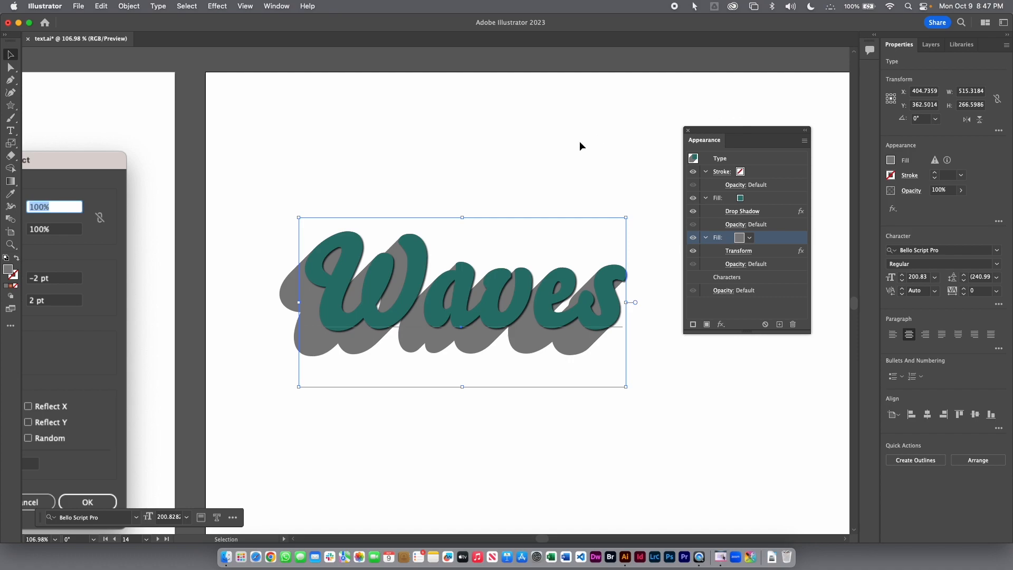
pyautogui.moveTo(566, 273); pyautogui.dragTo(473, 288)
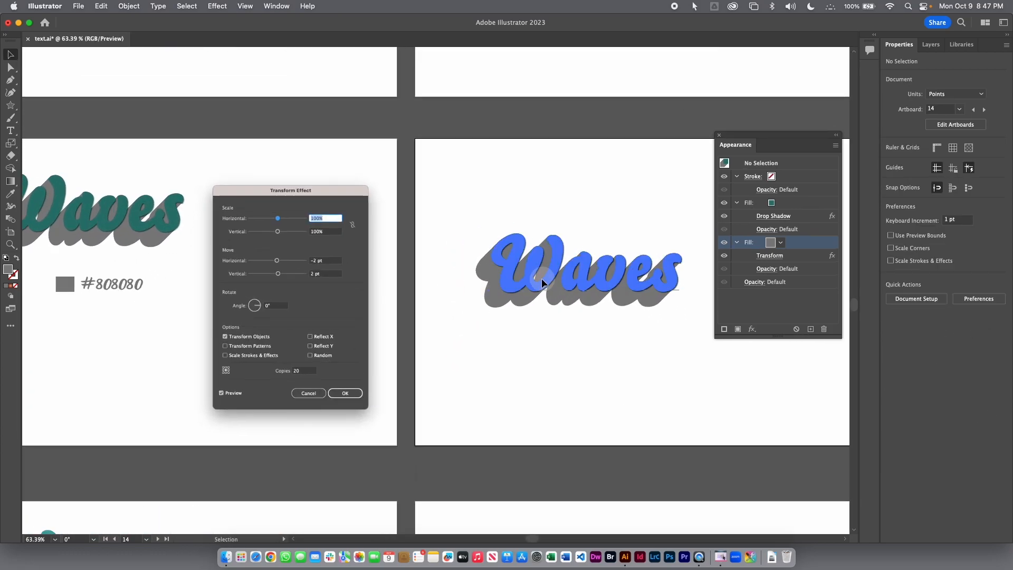
pyautogui.moveTo(543, 280); pyautogui.dragTo(558, 321)
pyautogui.moveTo(511, 425); pyautogui.dragTo(557, 113)
pyautogui.moveTo(607, 64); pyautogui.dragTo(601, 398)
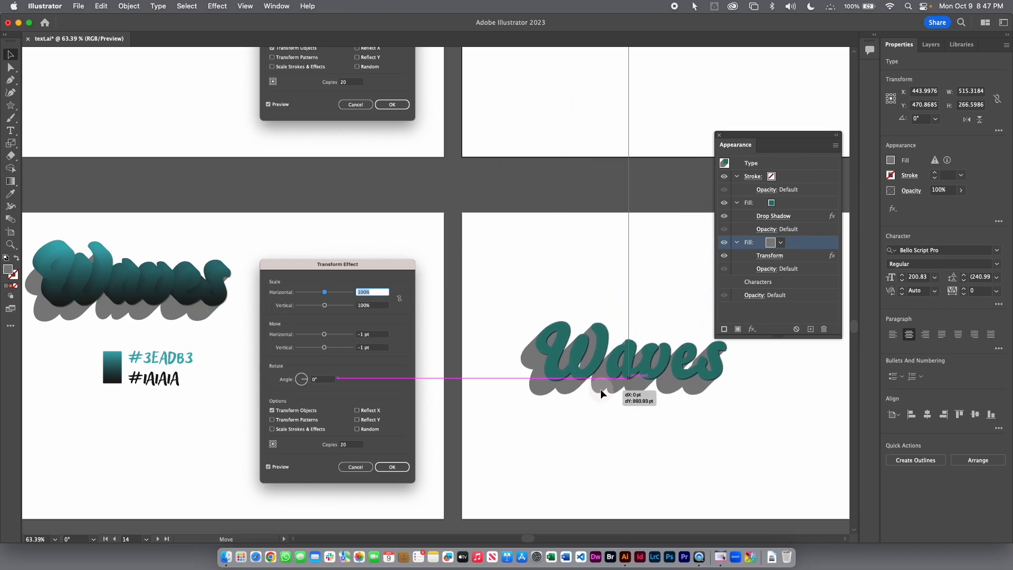
pyautogui.moveTo(524, 402); pyautogui.dragTo(483, 349)
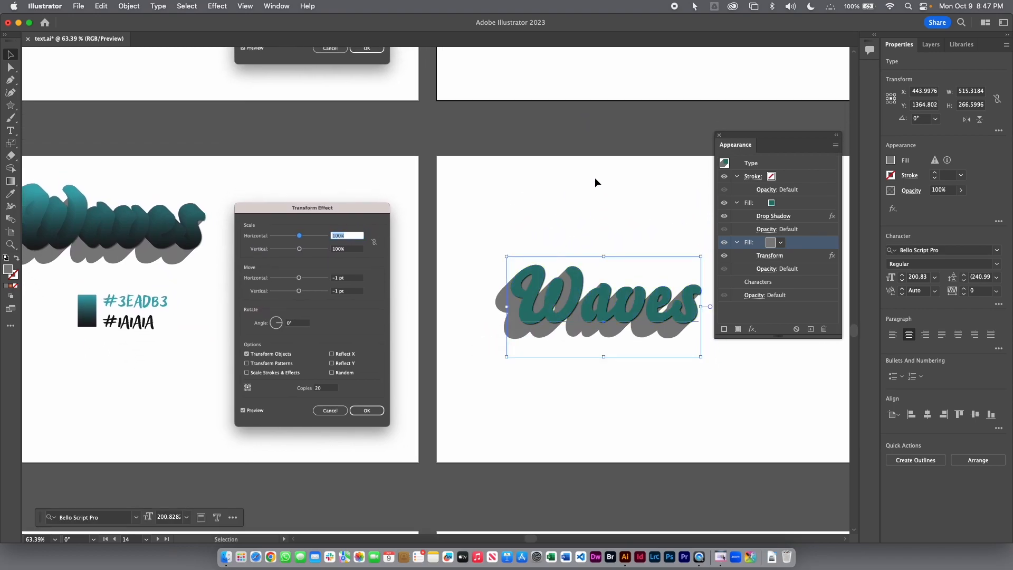
pyautogui.moveTo(602, 295); pyautogui.dragTo(587, 297)
pyautogui.moveTo(462, 217); pyautogui.dragTo(522, 235)
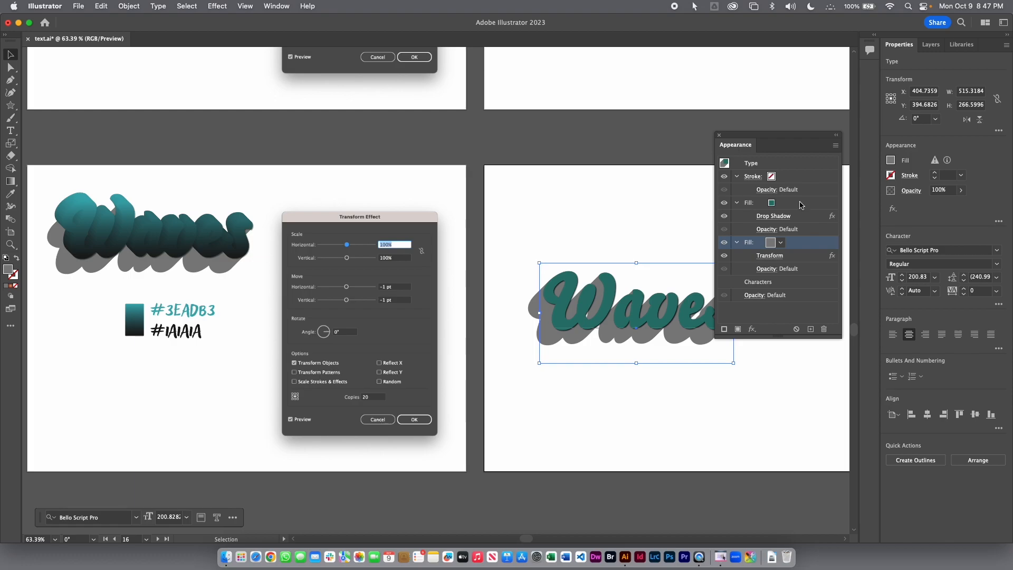
# Step: Add a new fill above the shadowed teal fill and give it a linear gradient at 90°
pyautogui.click(797, 206)
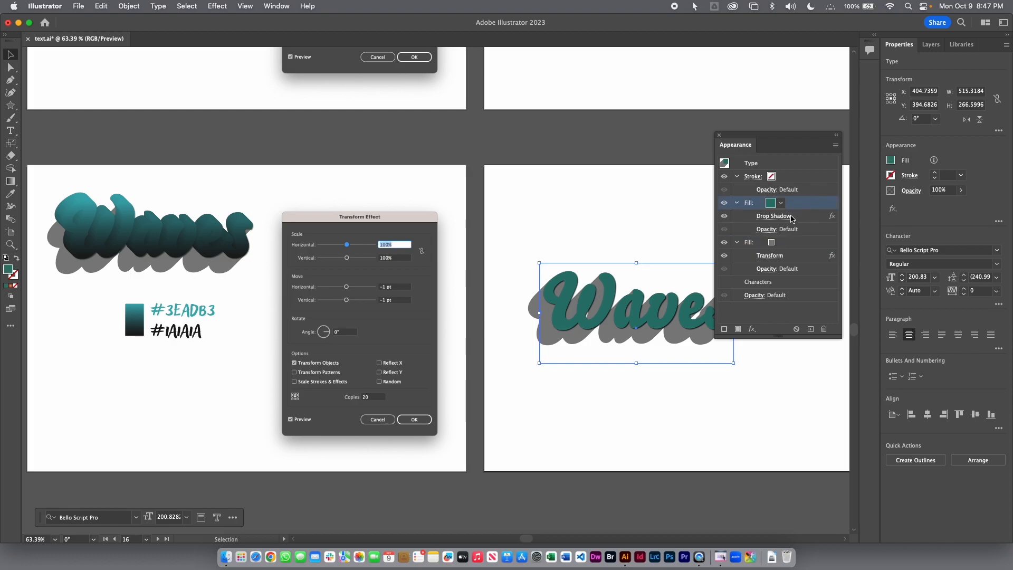
pyautogui.click(737, 329)
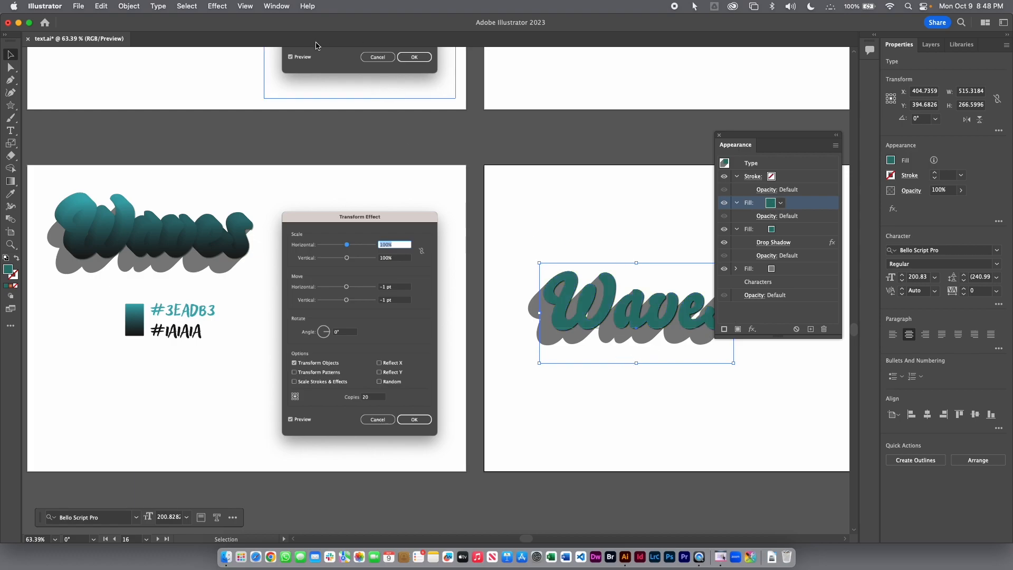
pyautogui.click(275, 7)
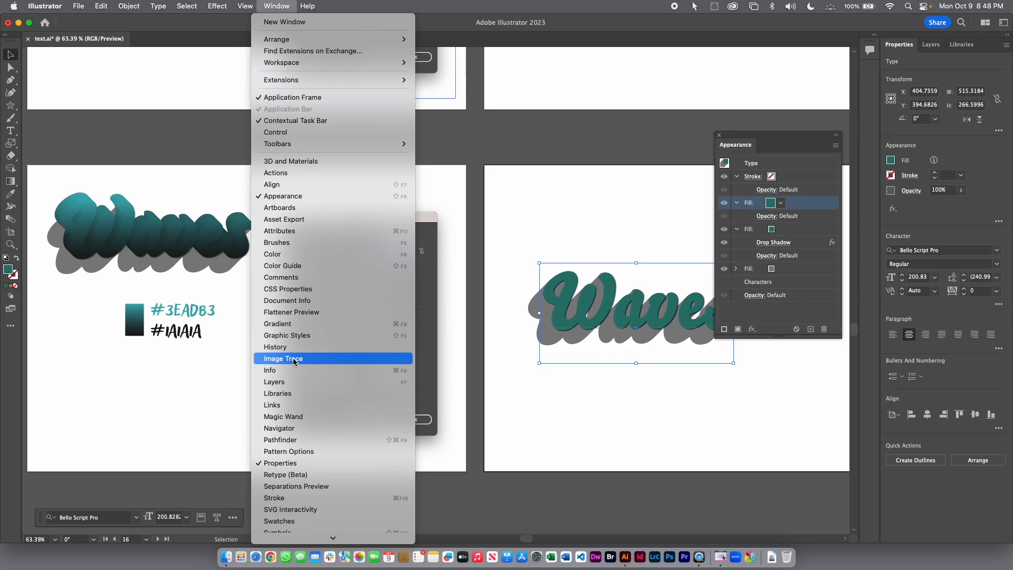
pyautogui.click(293, 323)
pyautogui.moveTo(659, 237); pyautogui.dragTo(577, 114)
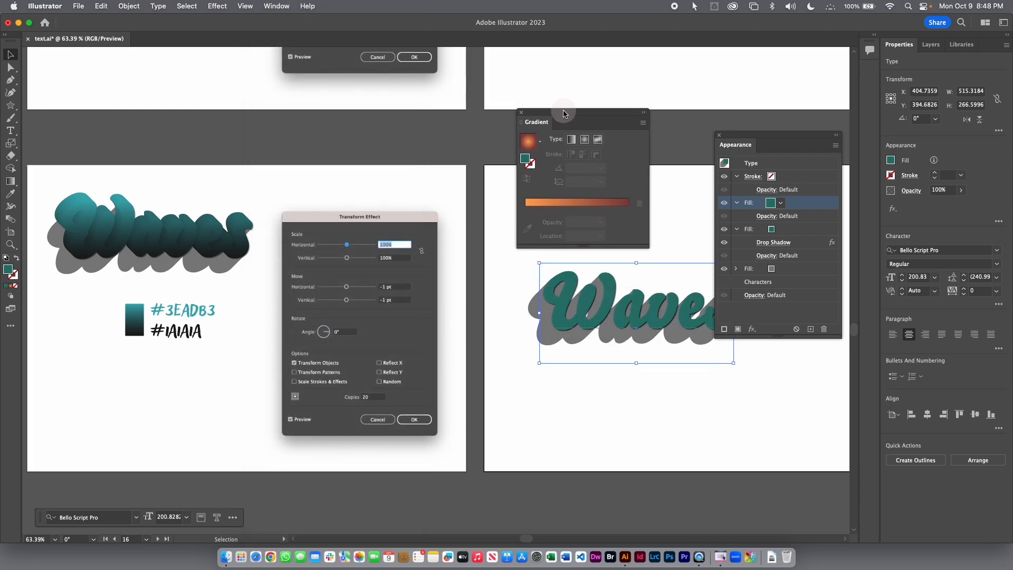
pyautogui.click(571, 139)
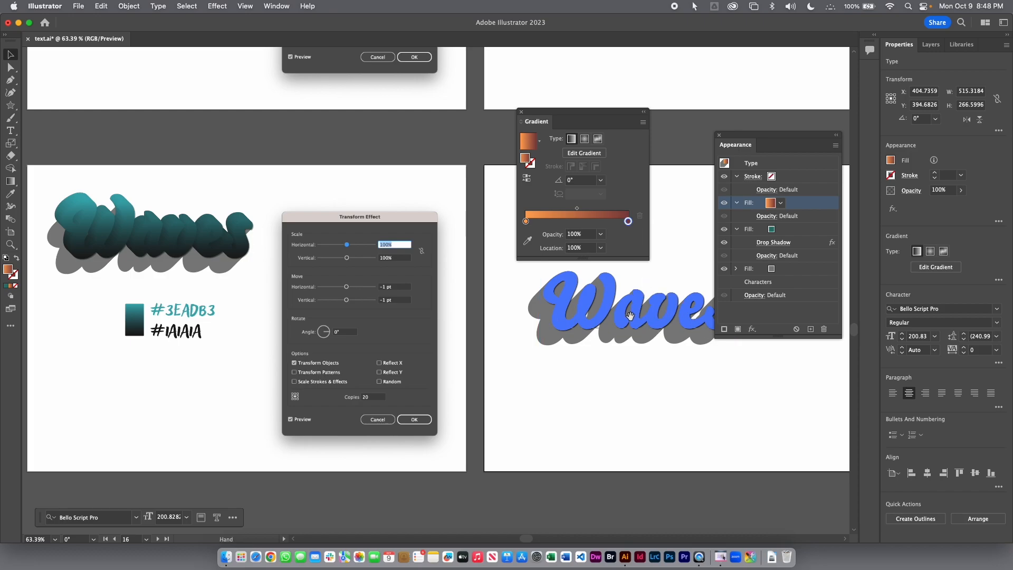
pyautogui.hscroll(3, 646, 318)
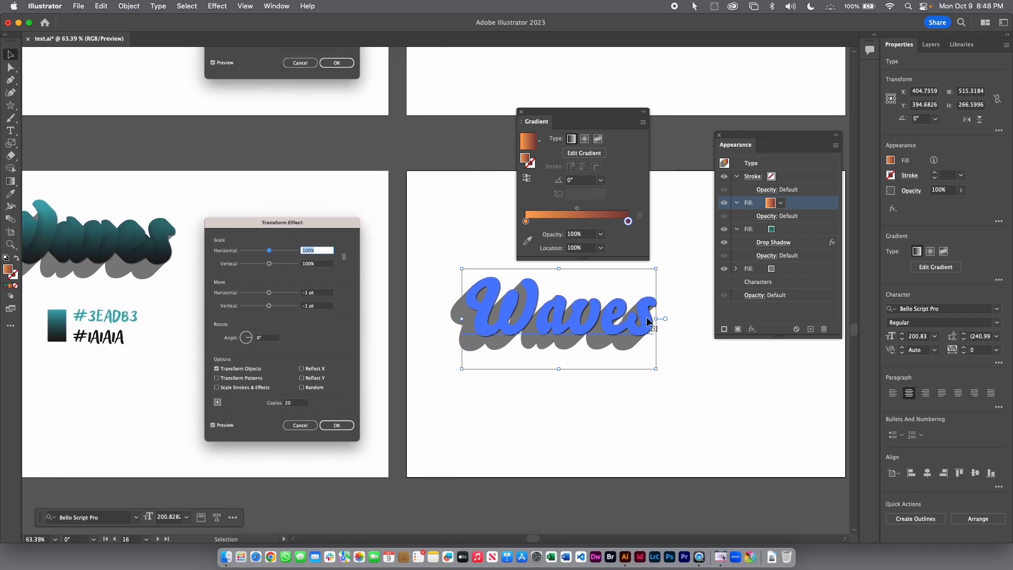
pyautogui.click(579, 181)
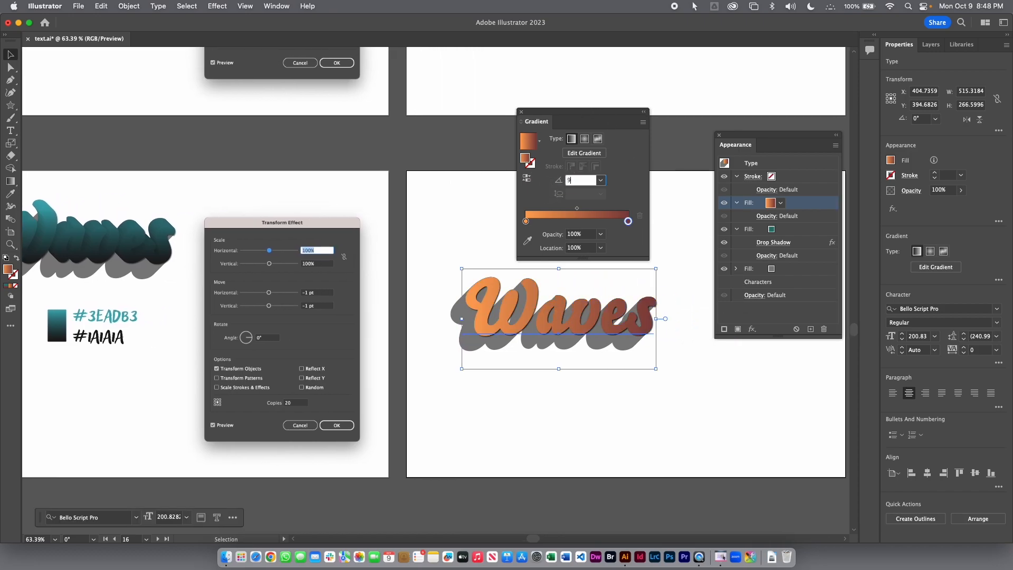
pyautogui.press('Return')
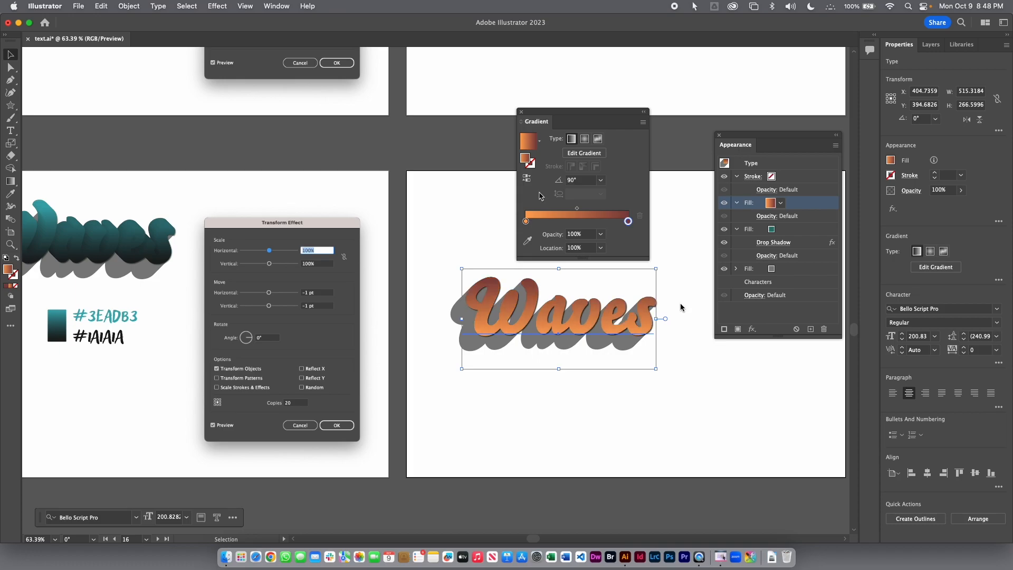
# Step: Set the gradient's end stop to #3EADB3 and its start stop to #1A1A1A
pyautogui.doubleClick(628, 221)
pyautogui.click(607, 314)
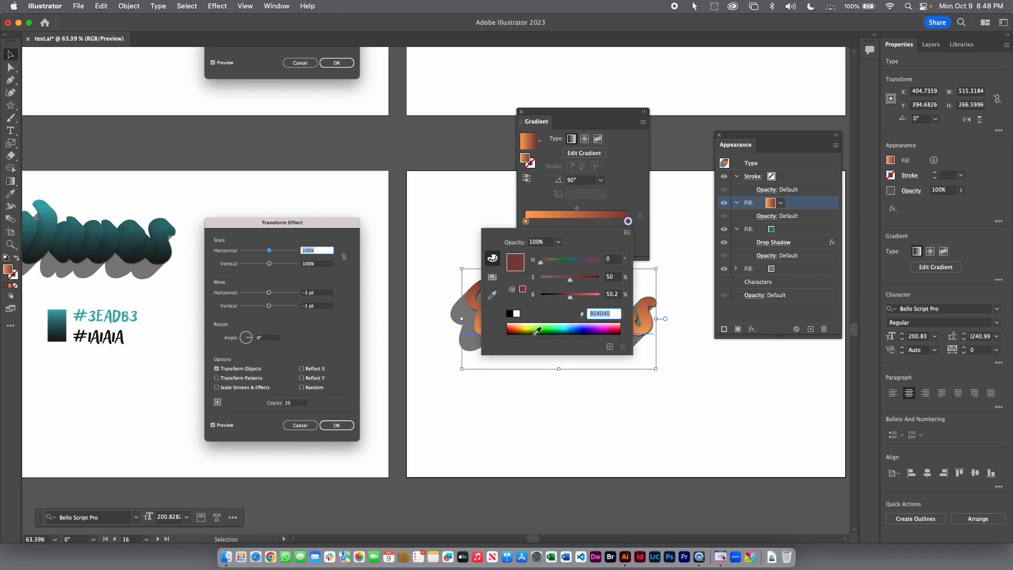
pyautogui.write('3ead')
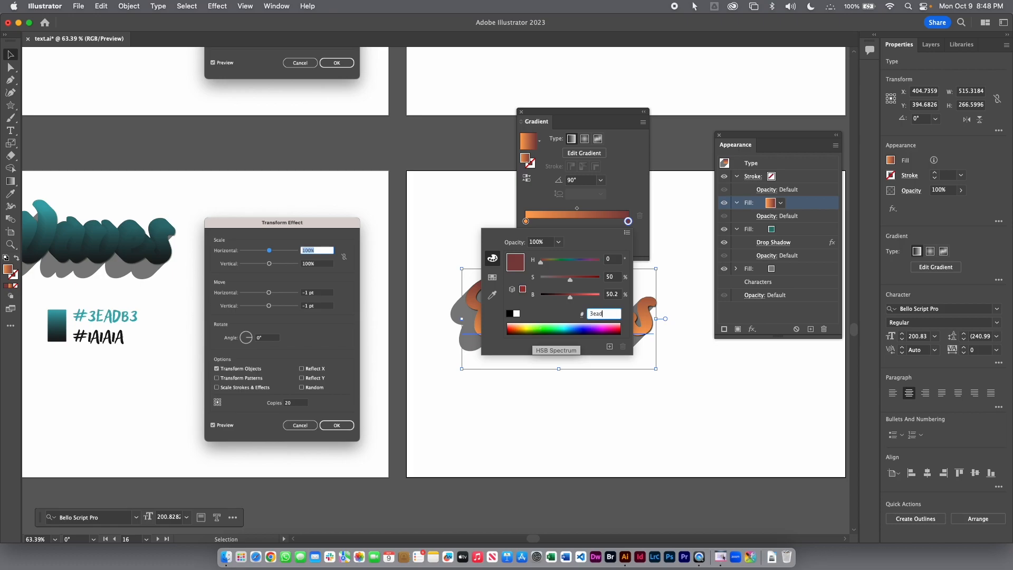
pyautogui.write('b3')
pyautogui.press('Return')
pyautogui.doubleClick(525, 220)
pyautogui.write('1a1a1a')
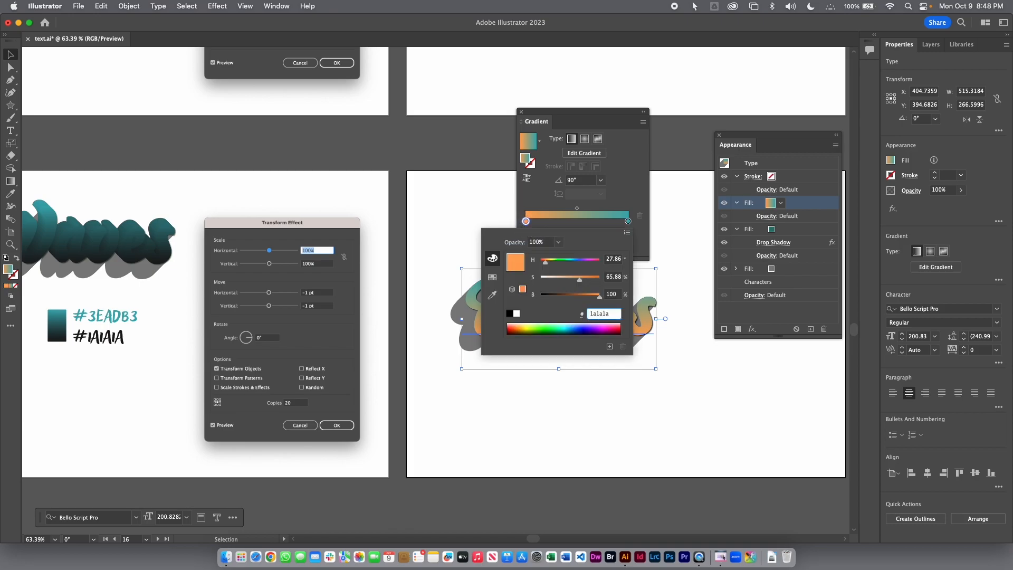
pyautogui.press('Tab')
pyautogui.press('Return')
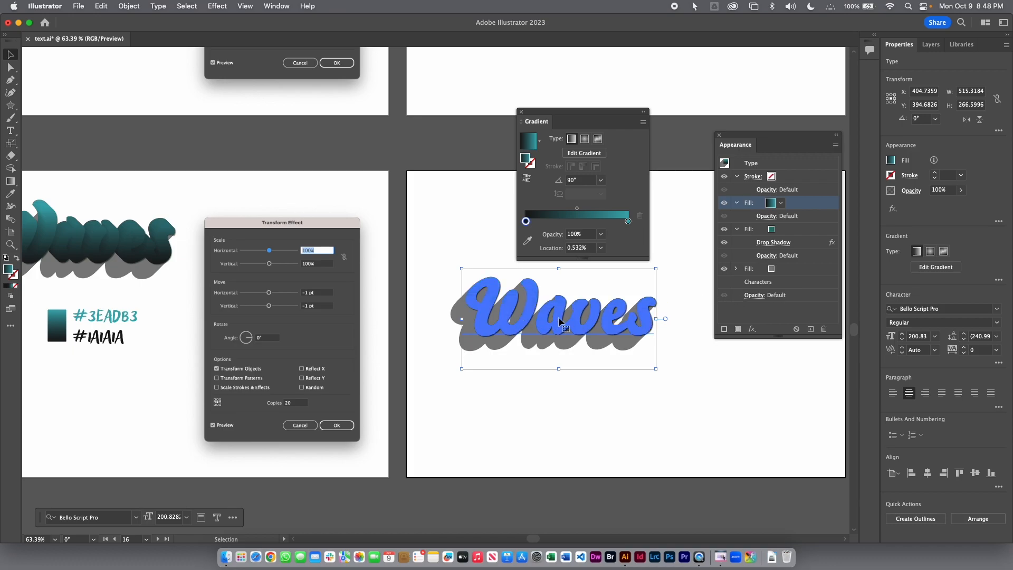
# Step: Add a Transform effect to the teal-to-black gradient fill, moving it -1 pt horizontally and -1 pt vertically
pyautogui.click(752, 329)
pyautogui.moveTo(753, 333)
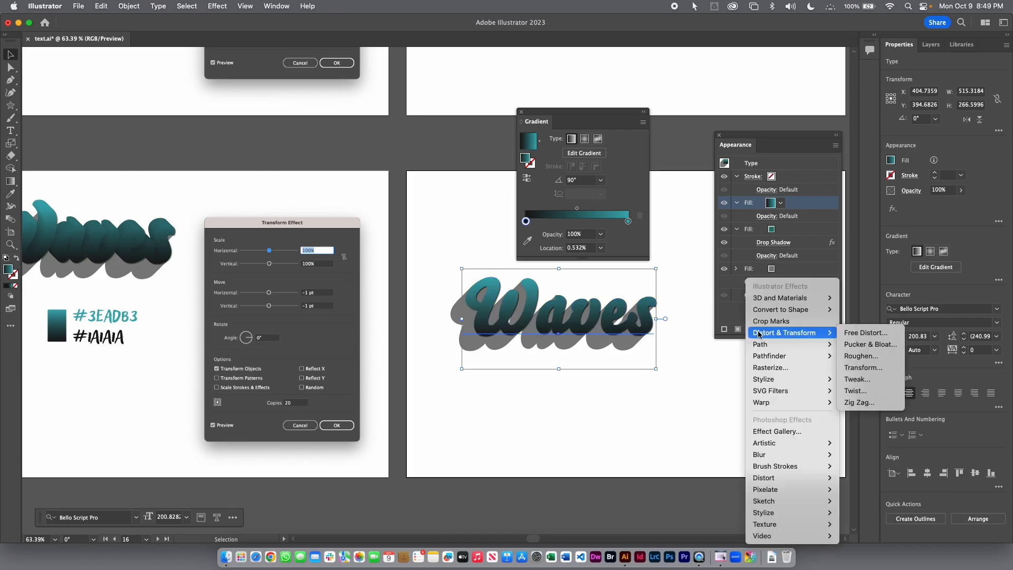
pyautogui.click(869, 369)
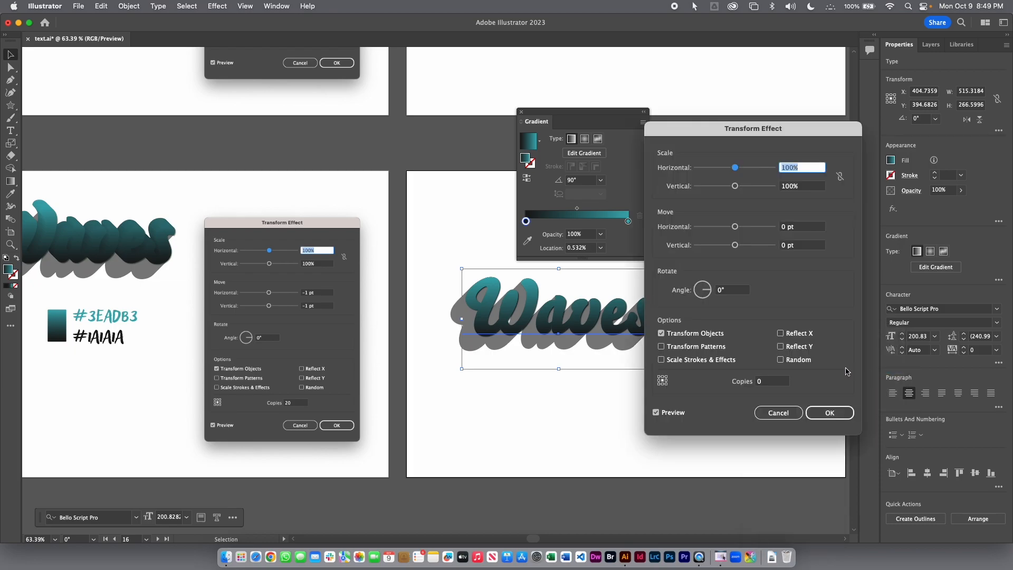
pyautogui.click(730, 225)
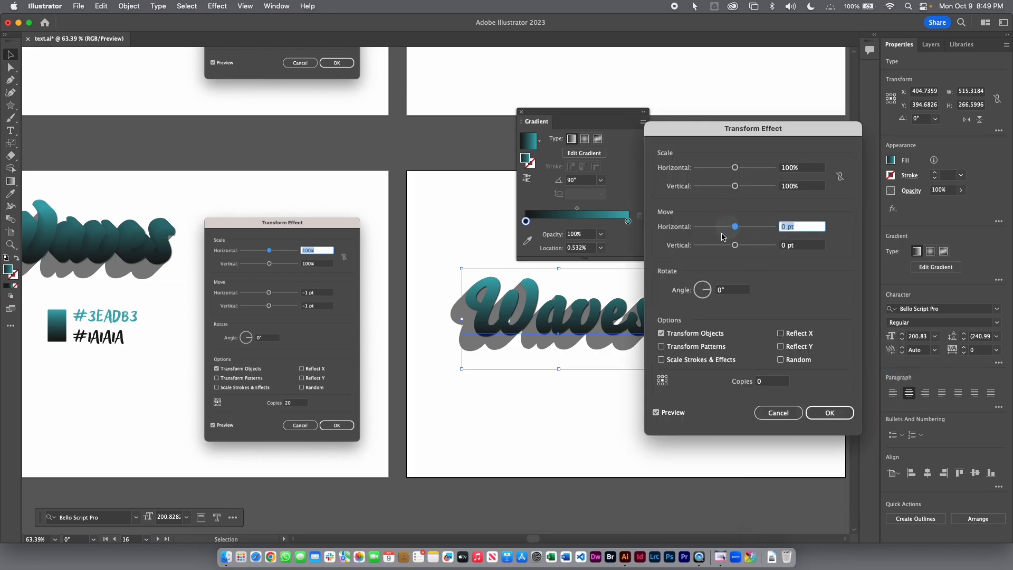
pyautogui.write('-1')
pyautogui.press('Tab')
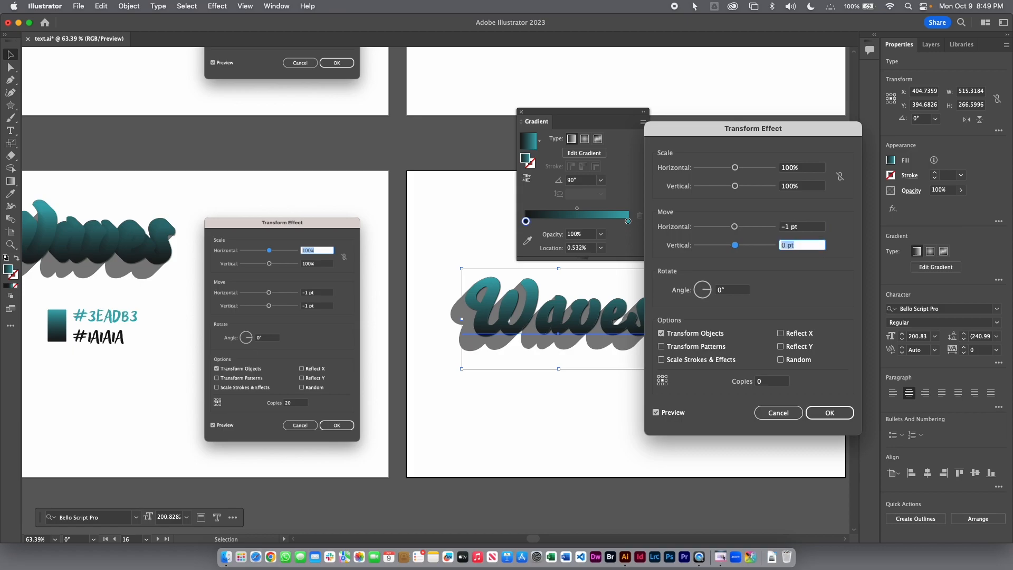
pyautogui.write('-1')
pyautogui.press('Tab')
pyautogui.press('Tab')
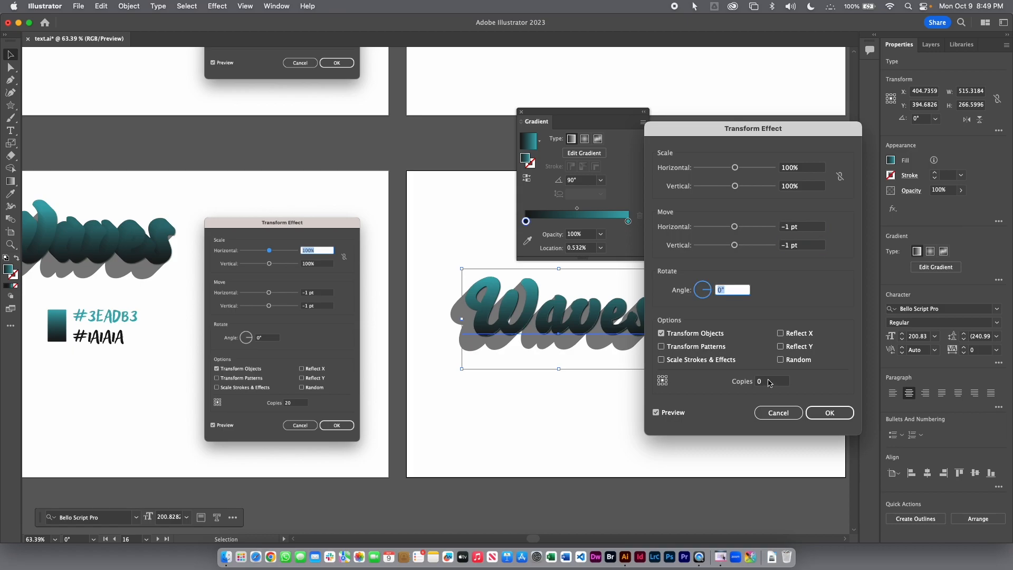
# Step: Set the Transform effect to 20 copies and apply it to the gradient fill
pyautogui.write('10')
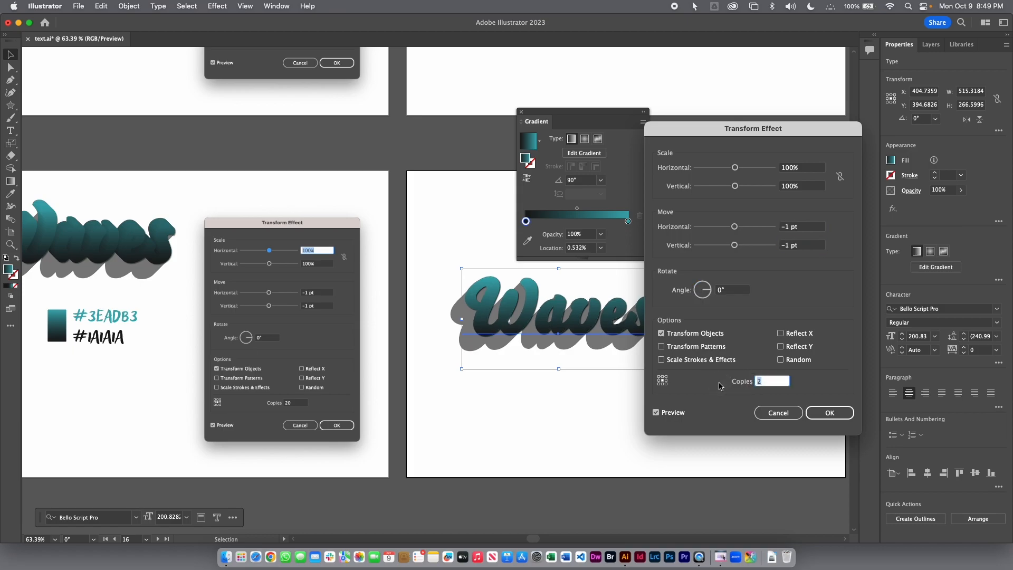
pyautogui.press('Up')
pyautogui.press('Up')
pyautogui.press('Up')
pyautogui.press('Up')
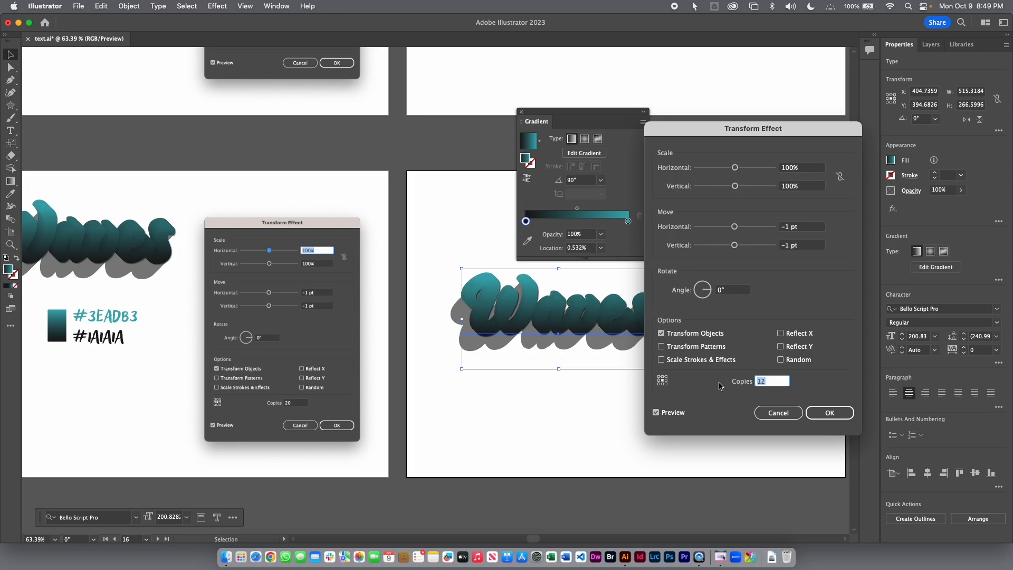
pyautogui.press('Up')
pyautogui.press('Up')
pyautogui.press('Up')
pyautogui.press('Up')
pyautogui.press('Up')
pyautogui.press('Up')
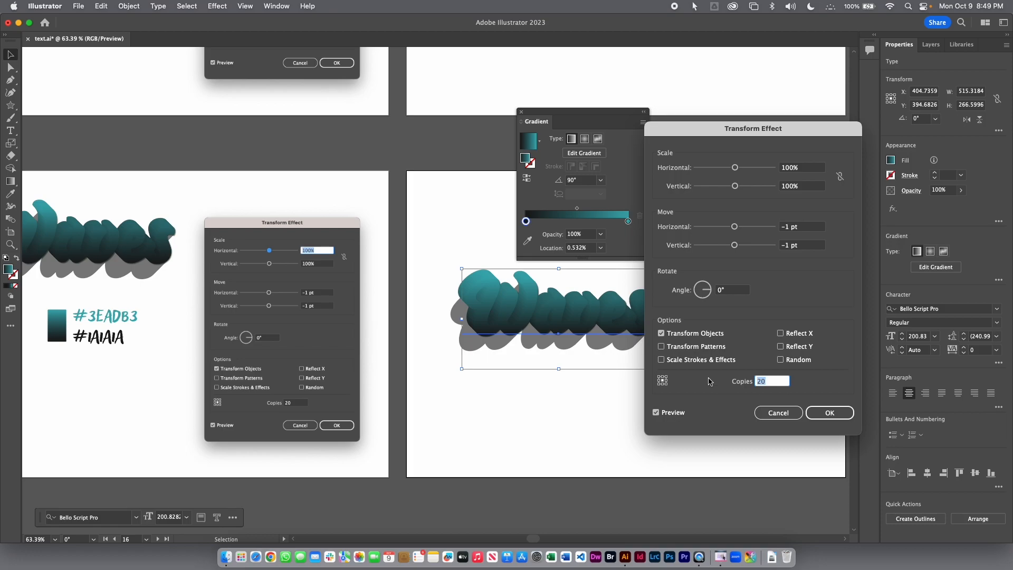
pyautogui.press('Return')
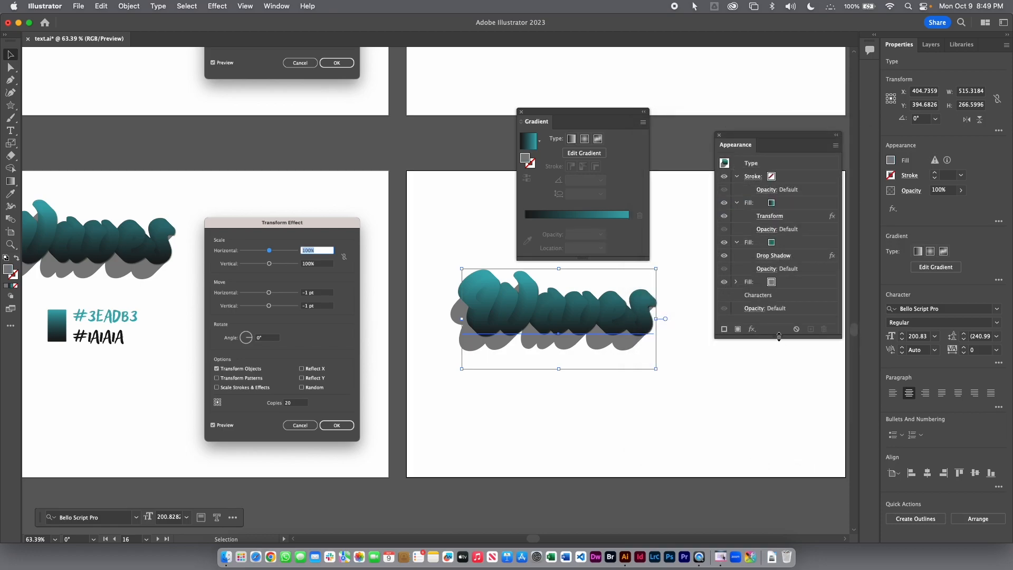
# Step: Enlarge the Appearance panel and place the Waves text on the empty artboard beside the #CCFCFF and #9E892C example
pyautogui.moveTo(779, 337); pyautogui.dragTo(779, 384)
pyautogui.click(639, 441)
pyautogui.moveTo(481, 409); pyautogui.dragTo(444, 218)
pyautogui.moveTo(471, 164); pyautogui.dragTo(465, 497)
pyautogui.moveTo(470, 463); pyautogui.dragTo(544, 313)
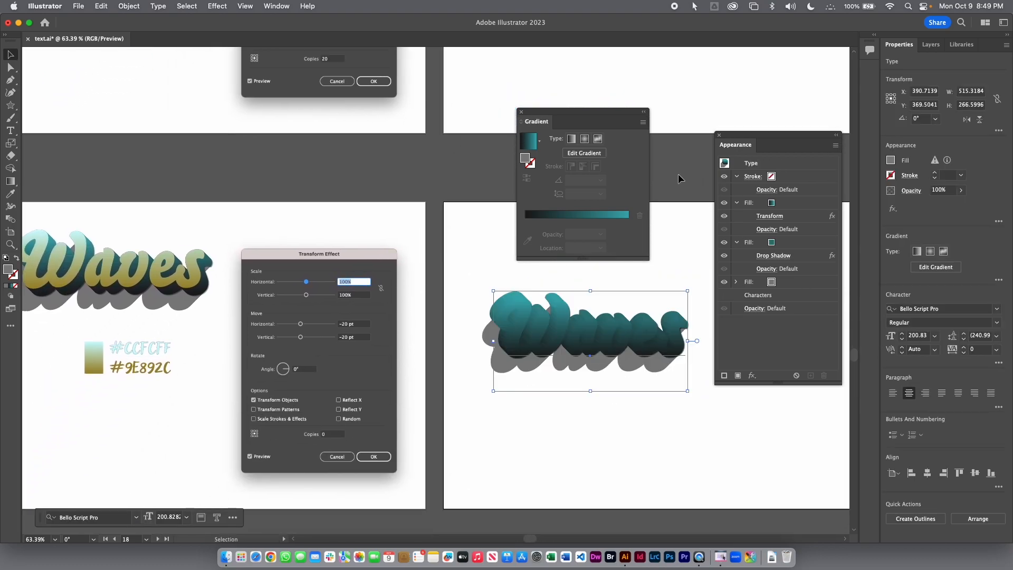
# Step: Add a new fill above the extruded gradient fill and set its gradient's start stop to #9E892C
pyautogui.click(749, 205)
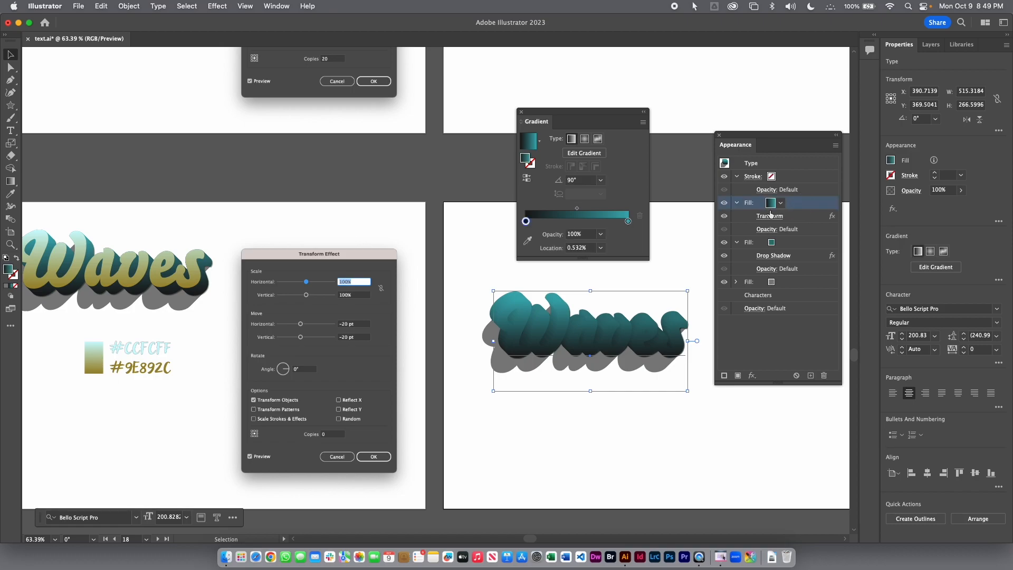
pyautogui.click(737, 375)
pyautogui.doubleClick(526, 221)
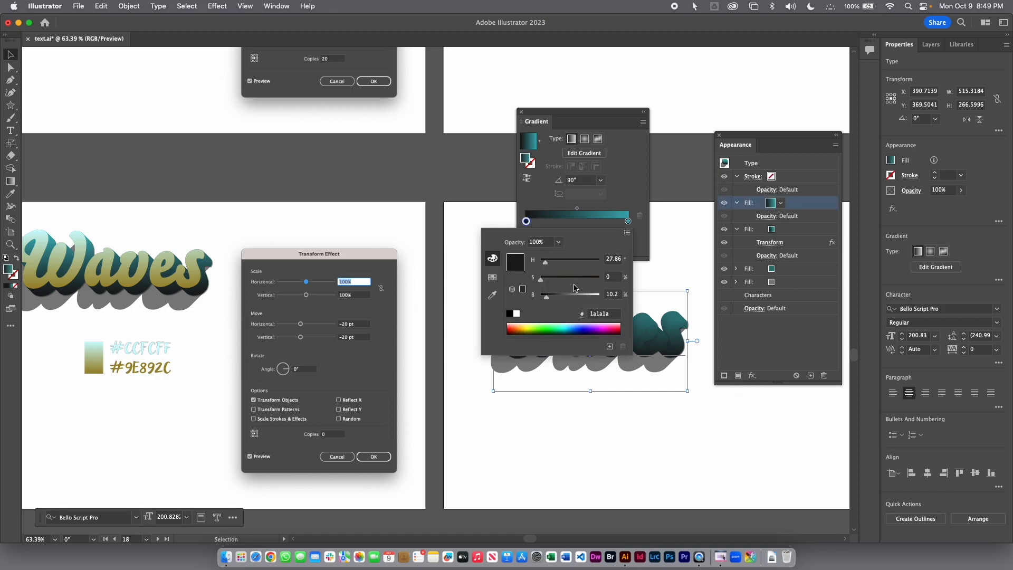
pyautogui.click(614, 317)
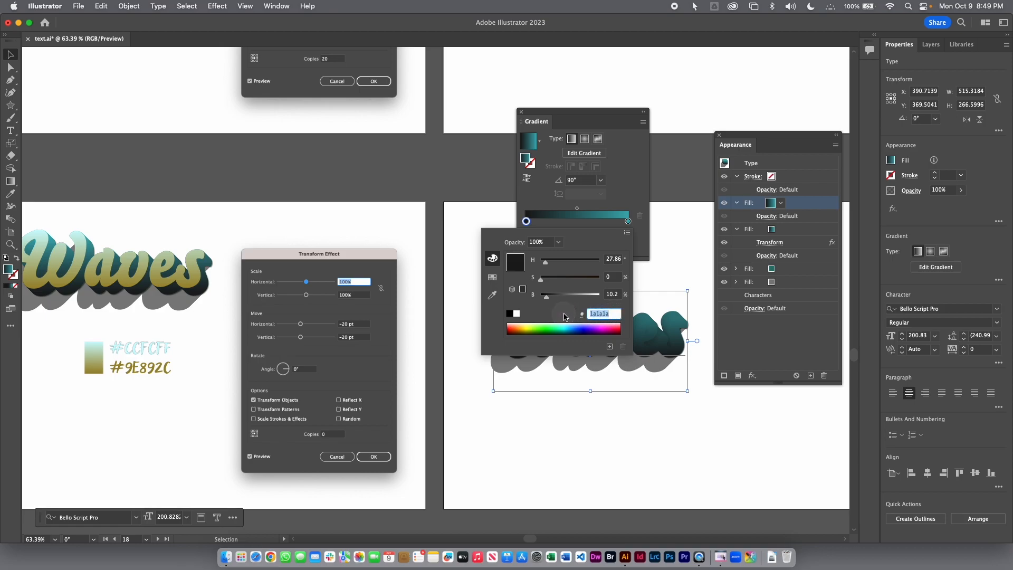
pyautogui.write('9e892c')
pyautogui.press('Return')
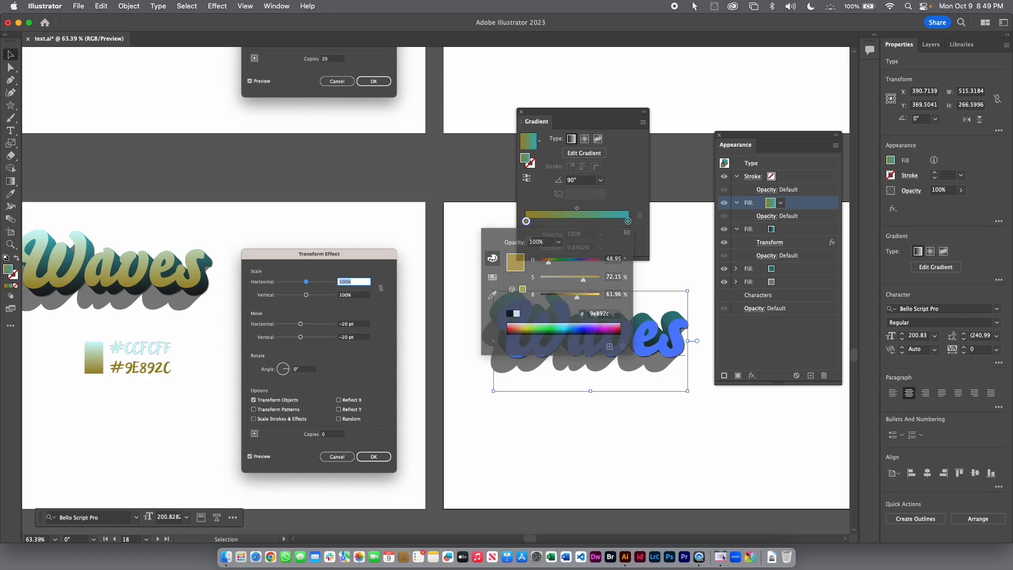
# Step: Set the end stop of the new fill's gradient to #CCFCFF
pyautogui.click(628, 221)
pyautogui.doubleClick(628, 221)
pyautogui.click(604, 313)
pyautogui.write('ccfcff')
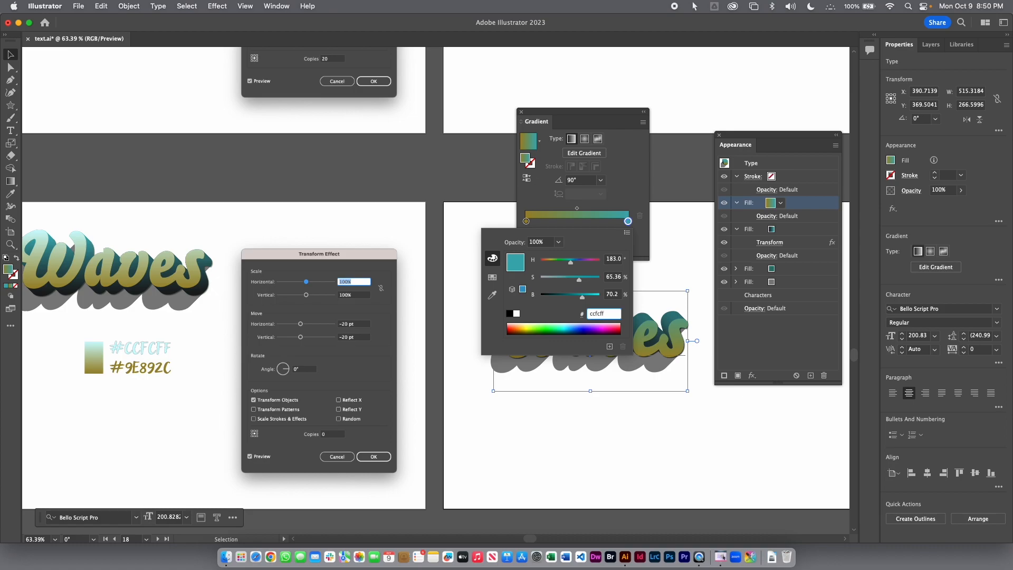
pyautogui.press('Tab')
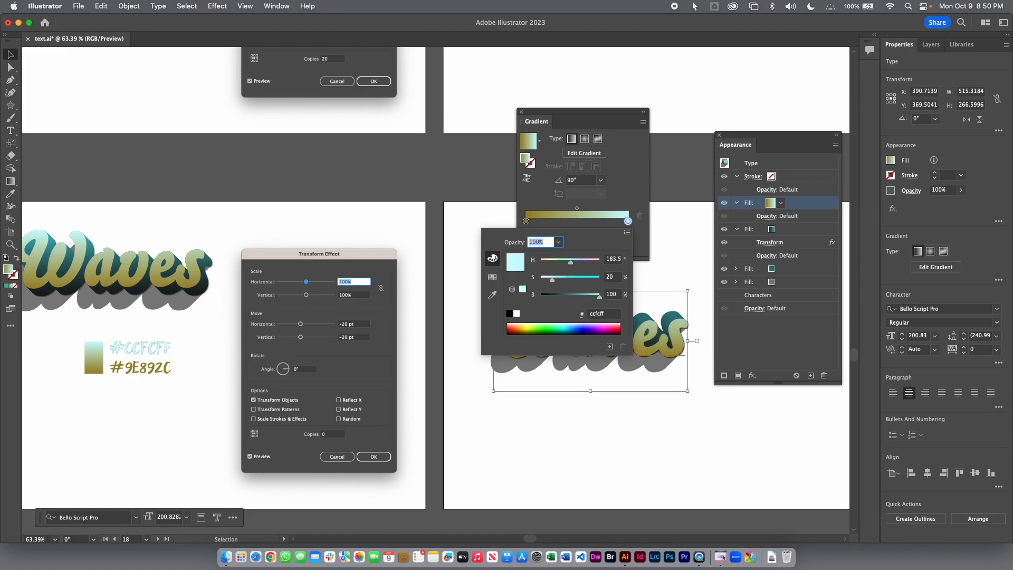
pyautogui.press('Return')
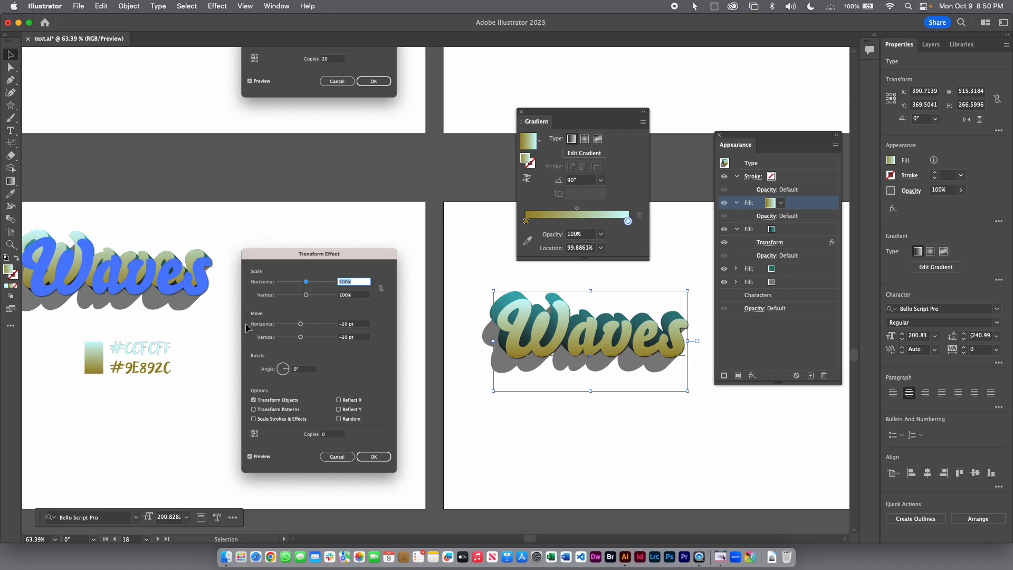
# Step: Apply a Transform effect to the gold gradient fill, moving it -20 pt horizontally and -20 pt vertically
pyautogui.click(752, 375)
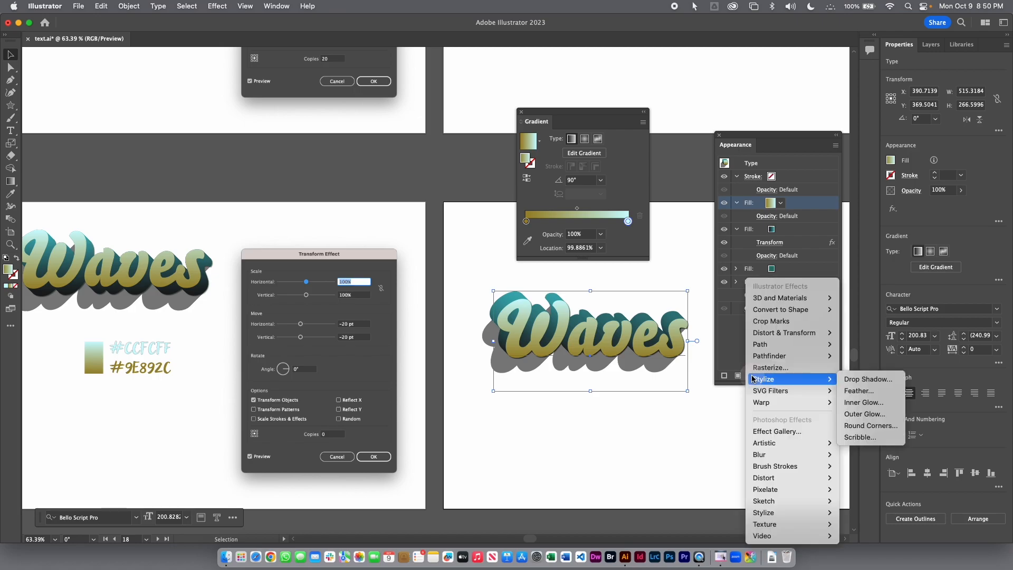
pyautogui.moveTo(765, 336)
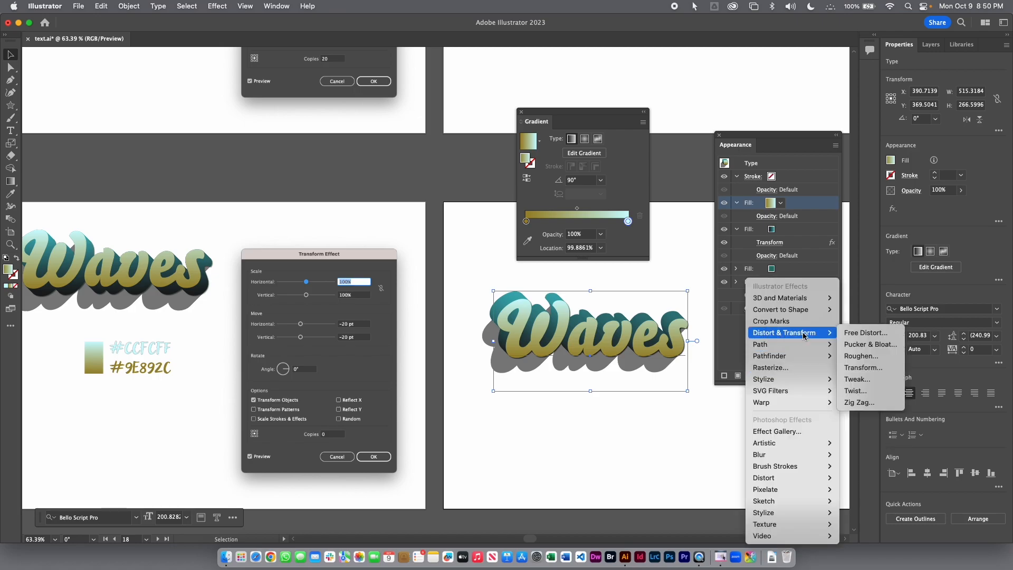
pyautogui.click(869, 370)
pyautogui.moveTo(756, 133); pyautogui.dragTo(794, 135)
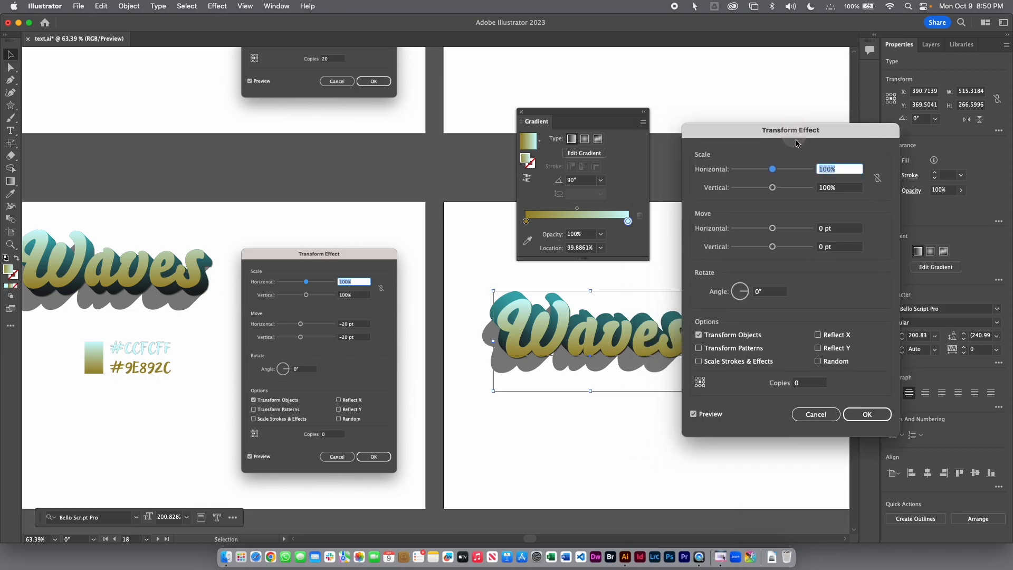
pyautogui.press('Tab')
pyautogui.press('Tab')
pyautogui.write('-20')
pyautogui.press('Tab')
pyautogui.press('Tab')
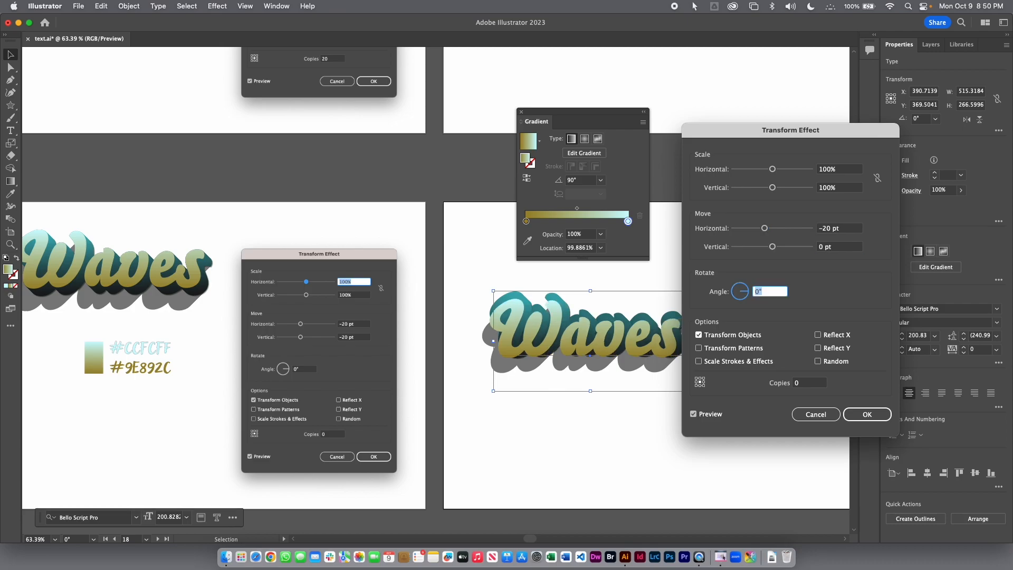
pyautogui.hotkey('shift', 'Tab')
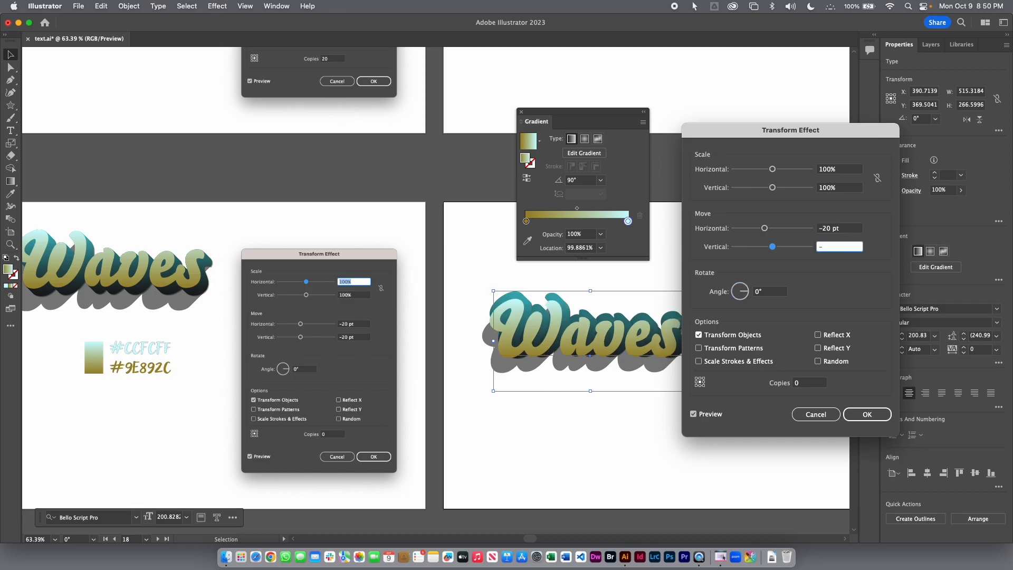
pyautogui.press('Tab')
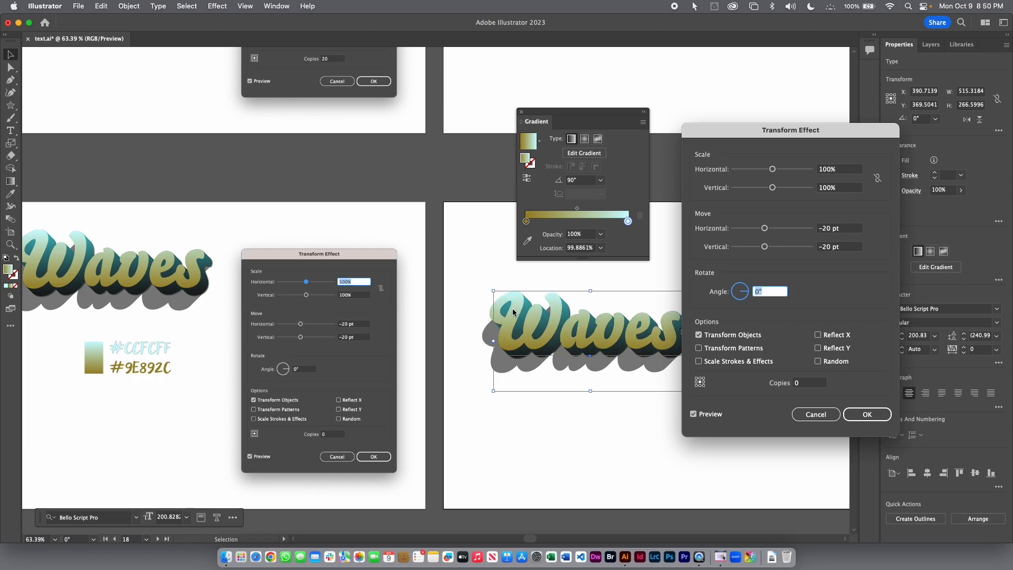
pyautogui.click(867, 414)
# Step: Place the layered Waves text on the empty artboard beside the #4EBDC4 example
pyautogui.click(660, 447)
pyautogui.moveTo(642, 429); pyautogui.dragTo(502, 346)
pyautogui.moveTo(491, 240); pyautogui.dragTo(514, 442)
pyautogui.moveTo(502, 481); pyautogui.dragTo(485, 361)
pyautogui.moveTo(631, 305); pyautogui.dragTo(667, 310)
pyautogui.moveTo(613, 304); pyautogui.dragTo(676, 260)
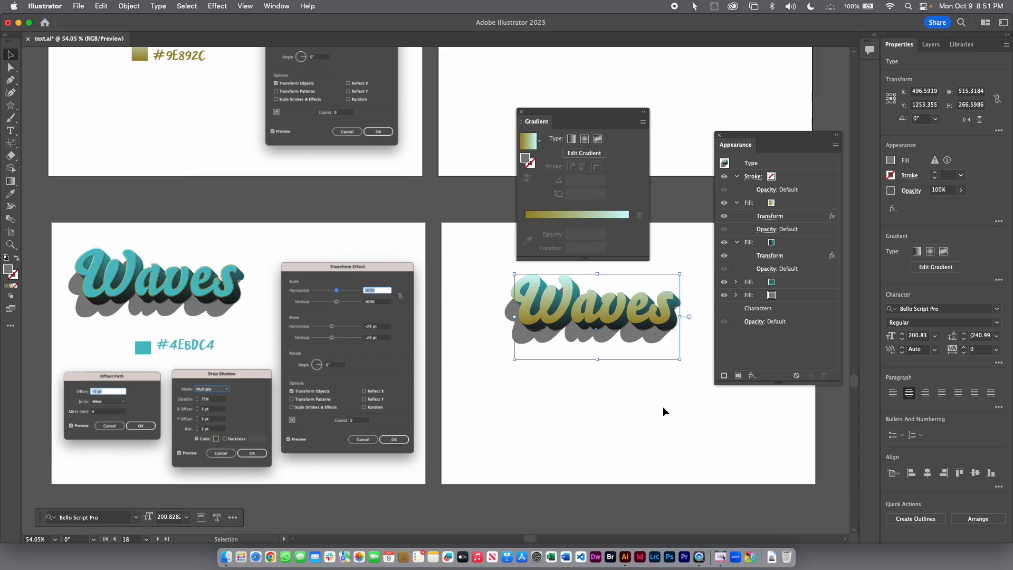
# Step: Add a new fill above the gold gradient fill and color it solid #4EBDC4
pyautogui.click(792, 203)
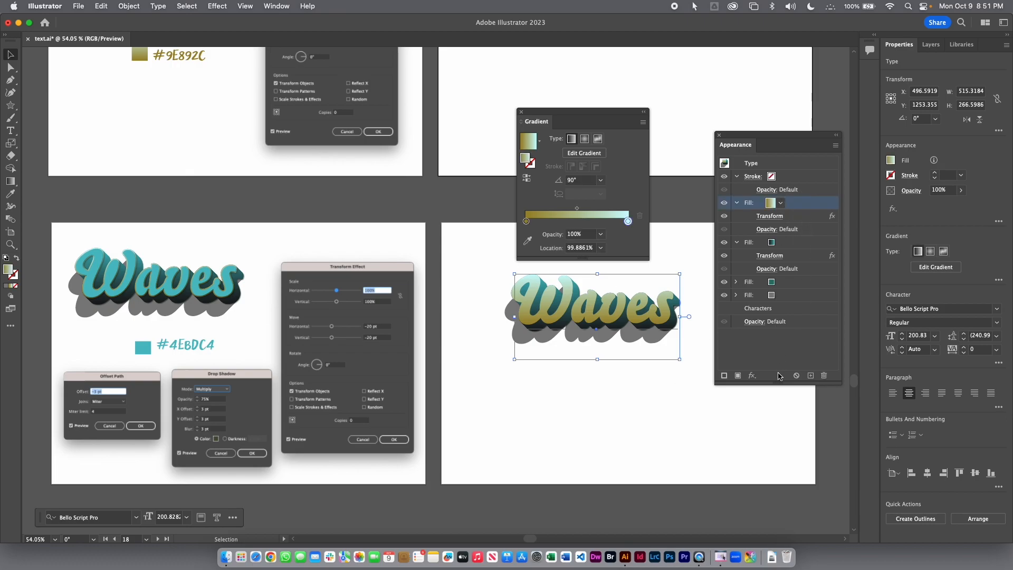
pyautogui.click(737, 376)
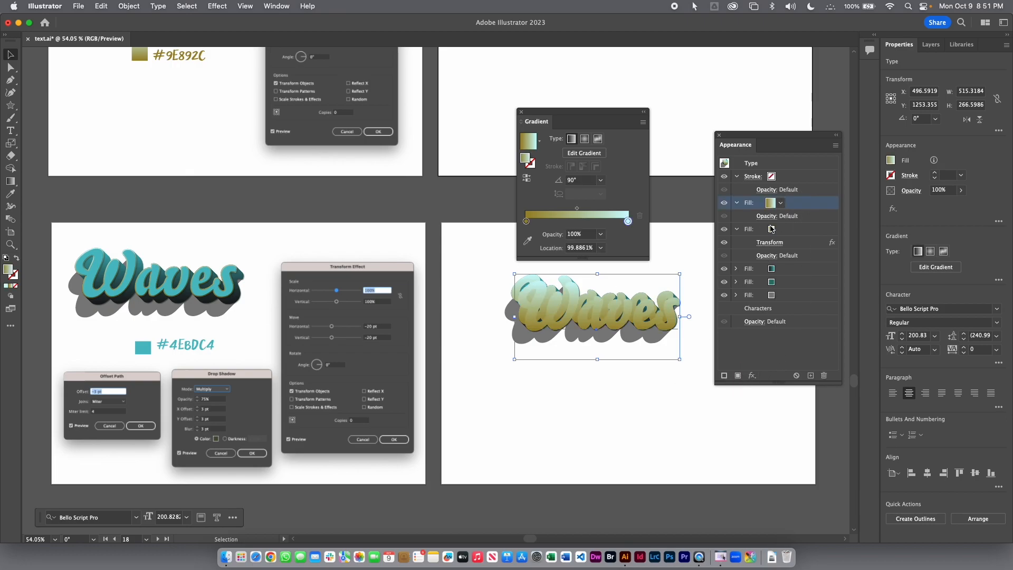
pyautogui.click(781, 204)
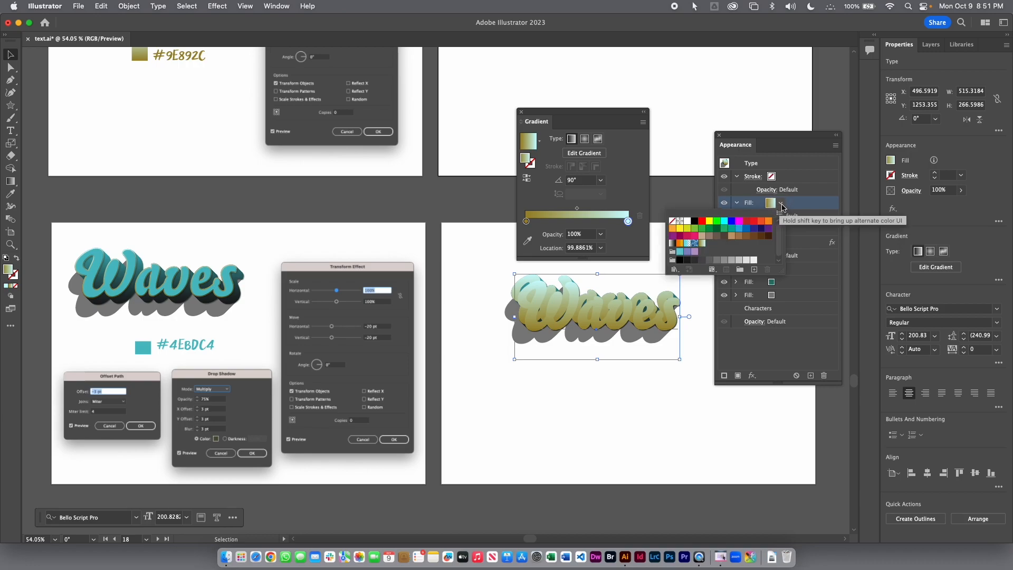
pyautogui.click(724, 221)
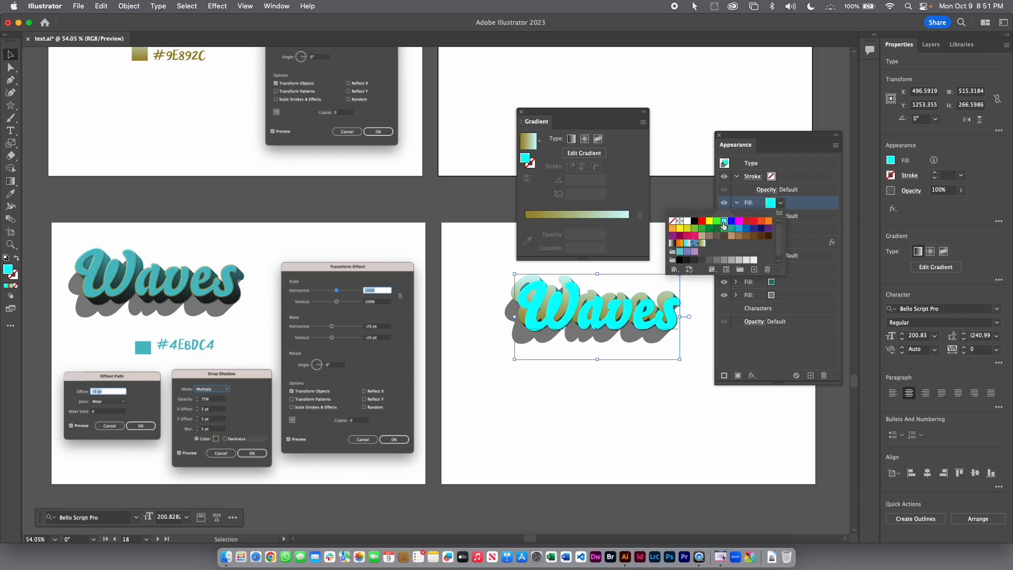
pyautogui.click(773, 204)
pyautogui.keyDown('shift'); pyautogui.click(774, 204); pyautogui.keyUp('shift')
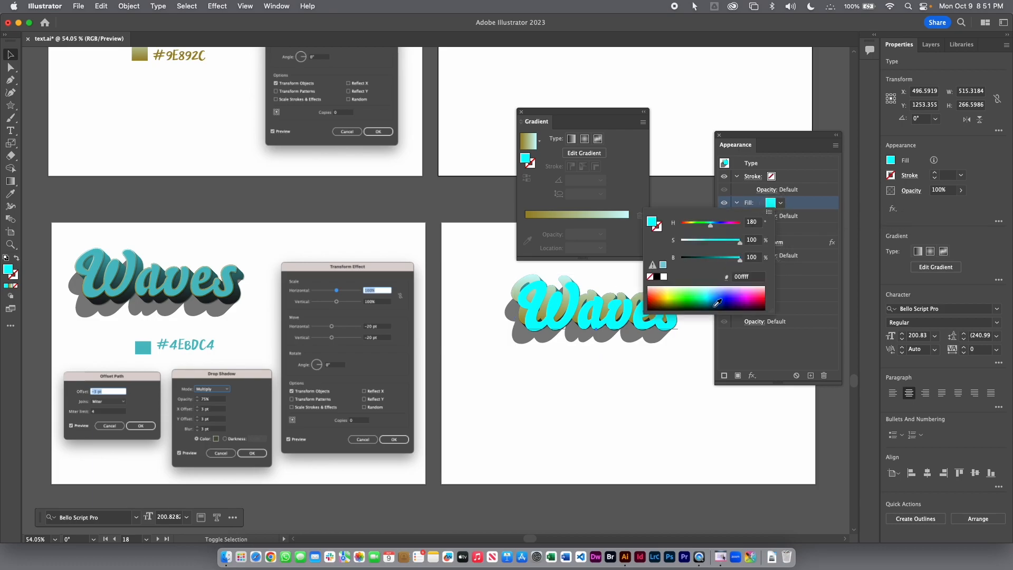
pyautogui.click(749, 278)
pyautogui.write('4')
pyautogui.press('Return')
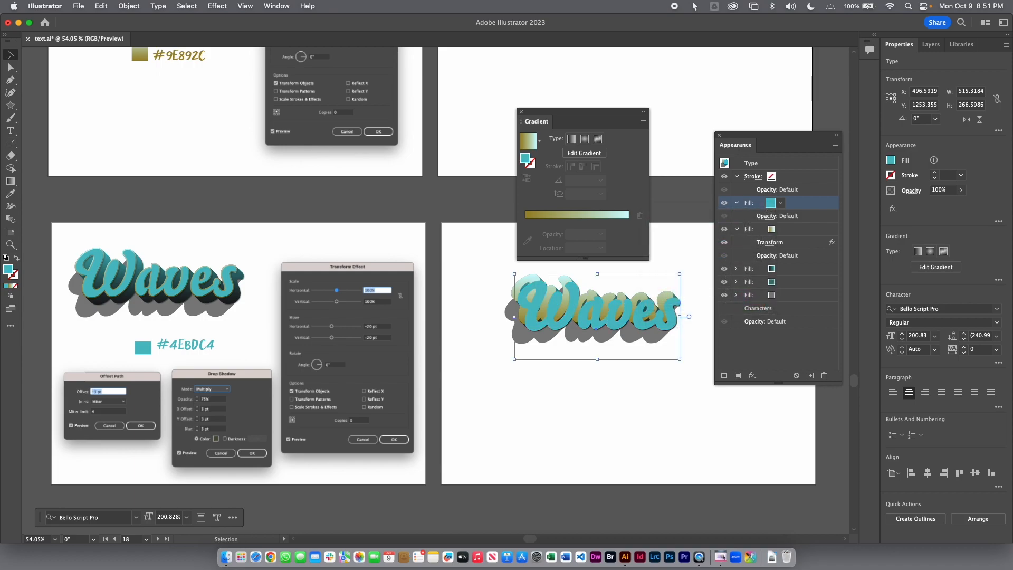
# Step: Apply a Transform effect to the solid #4EBDC4 fill, moving it -20 pt horizontally and -20 pt vertically
pyautogui.click(752, 375)
pyautogui.moveTo(779, 334)
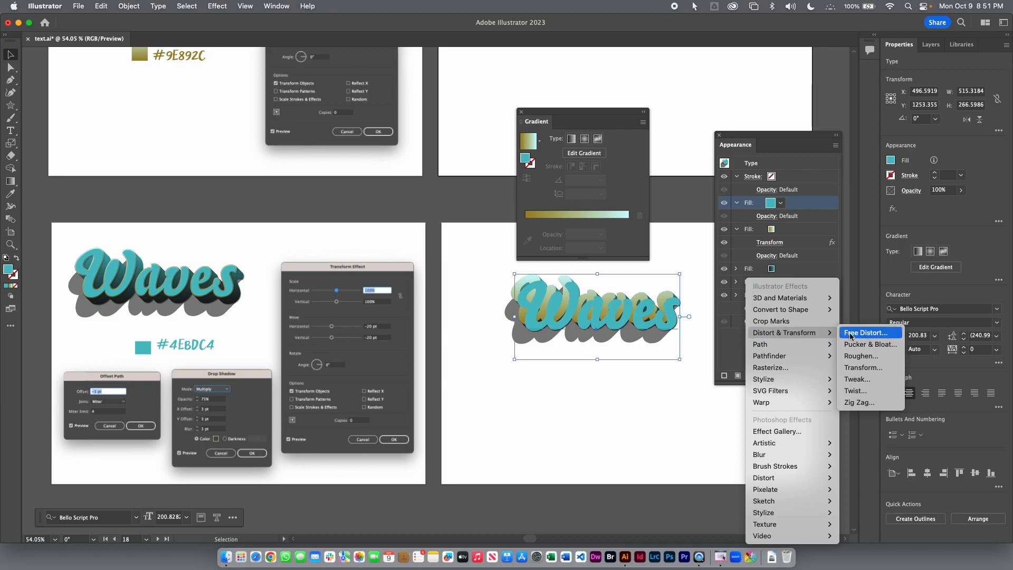
pyautogui.click(870, 368)
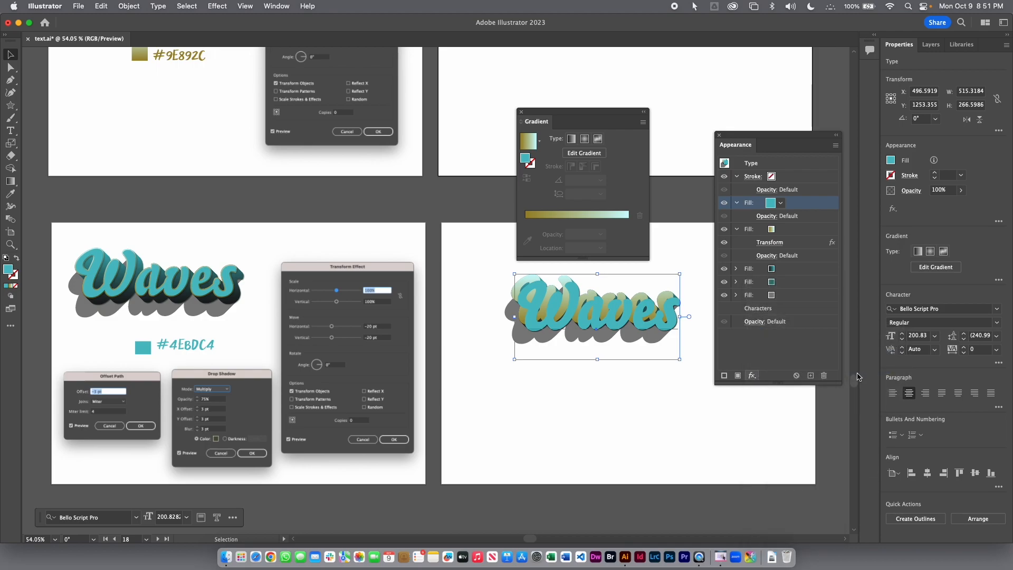
pyautogui.click(844, 231)
pyautogui.write('-')
pyautogui.press('Tab')
pyautogui.write('-20')
pyautogui.press('Tab')
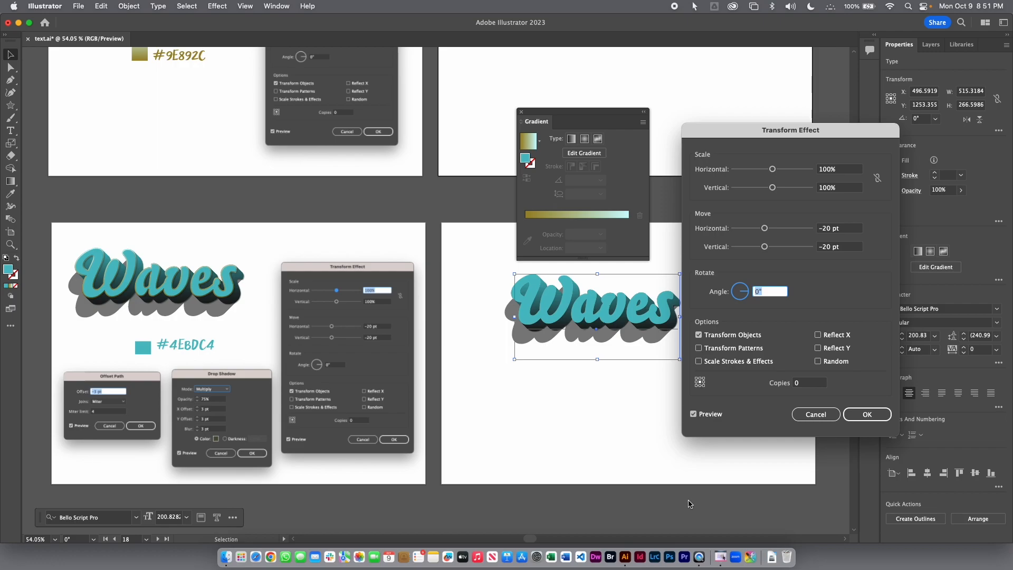
pyautogui.click(866, 414)
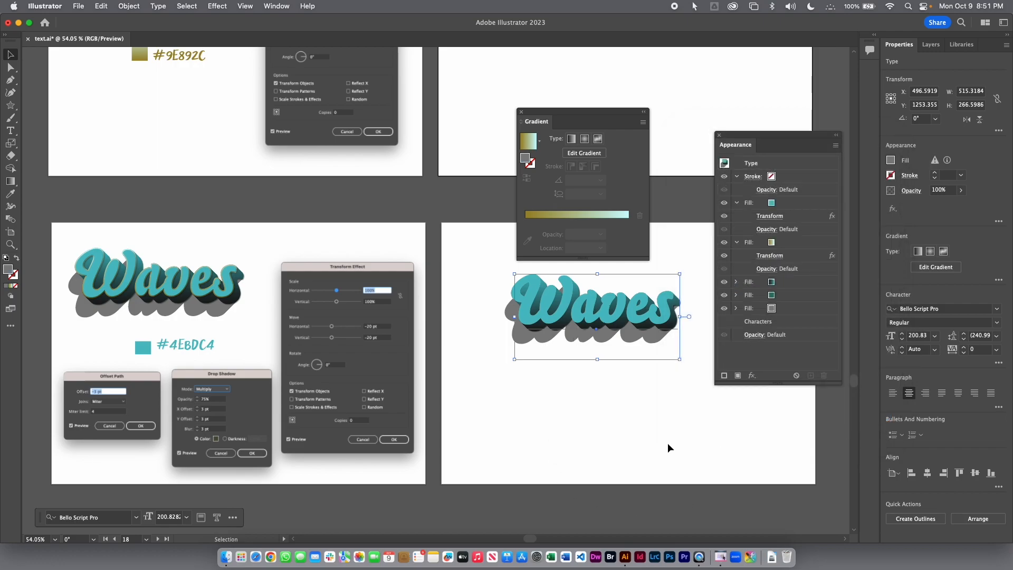
pyautogui.click(752, 375)
pyautogui.click(712, 350)
pyautogui.scroll(2, 647, 318)
pyautogui.scroll(6, 647, 318)
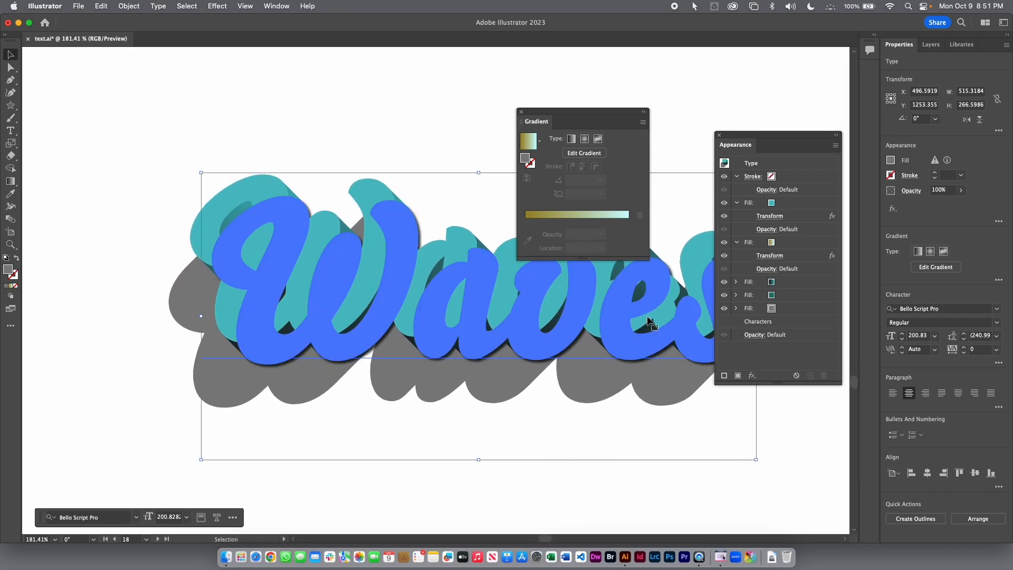
# Step: Apply an Offset Path effect of -3 pt to the solid #4EBDC4 fill of the Waves text
pyautogui.scroll(2, 648, 317)
pyautogui.scroll(-5, 577, 305)
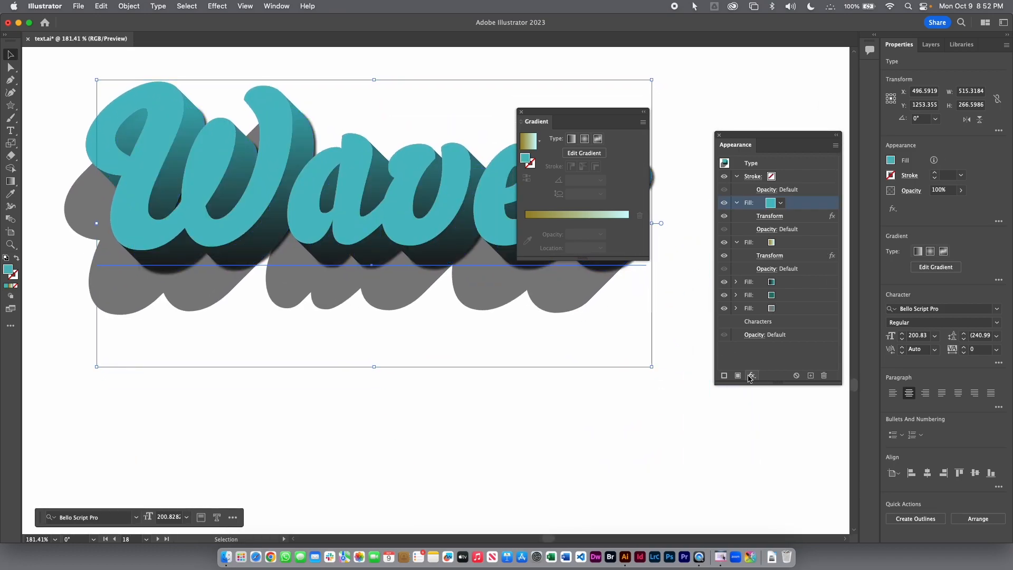
pyautogui.click(751, 376)
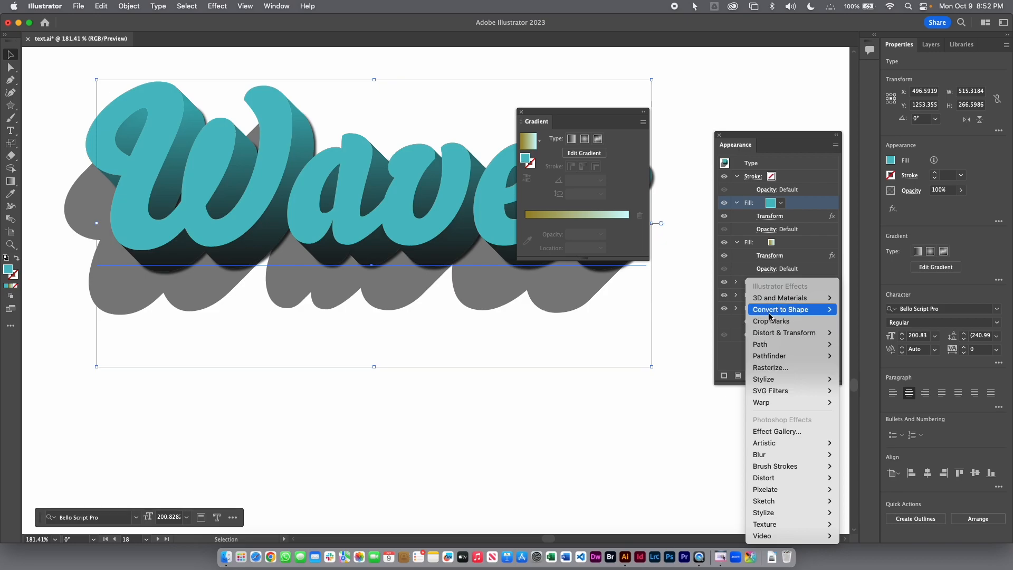
pyautogui.moveTo(783, 349)
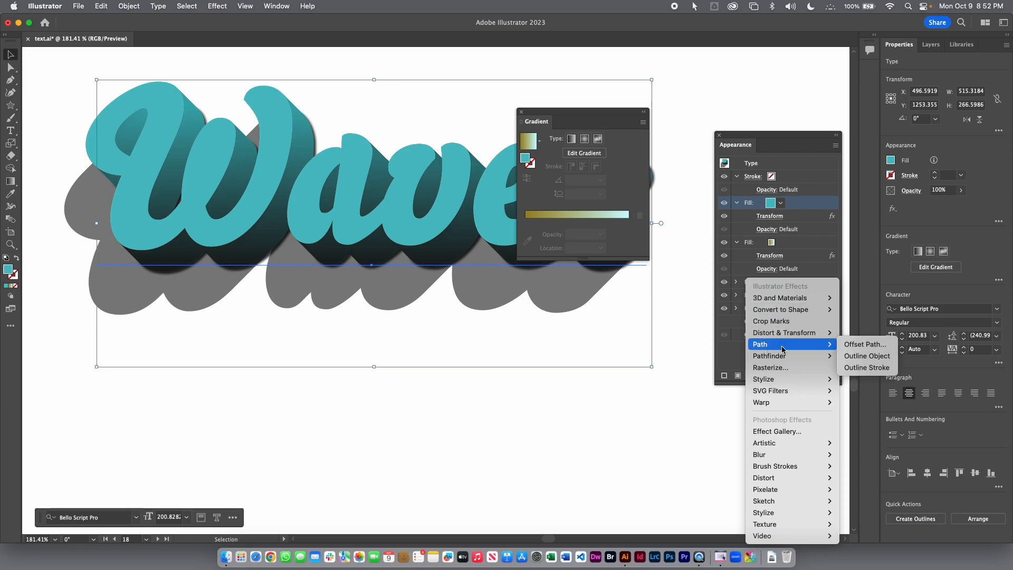
pyautogui.click(867, 345)
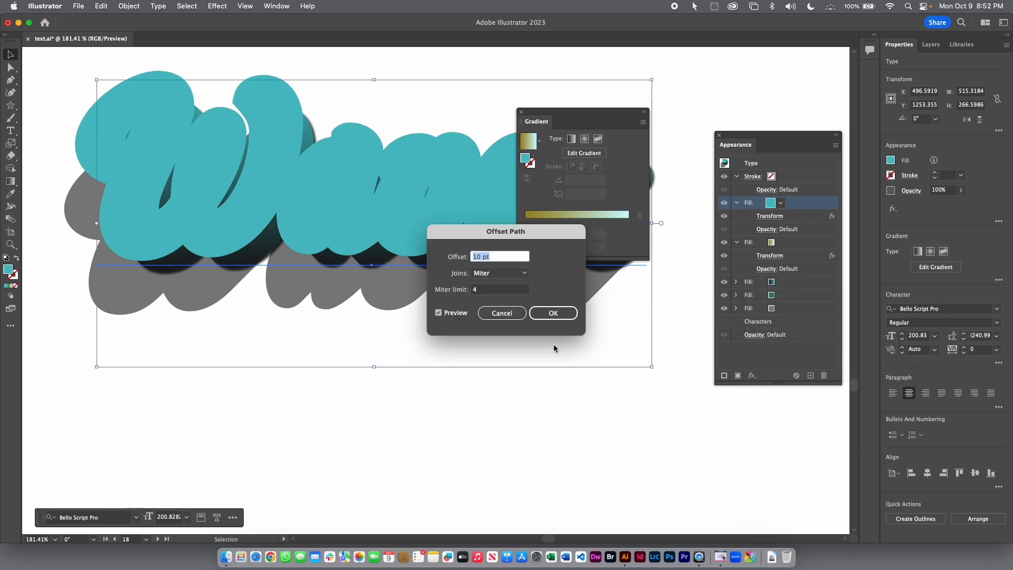
pyautogui.write('2')
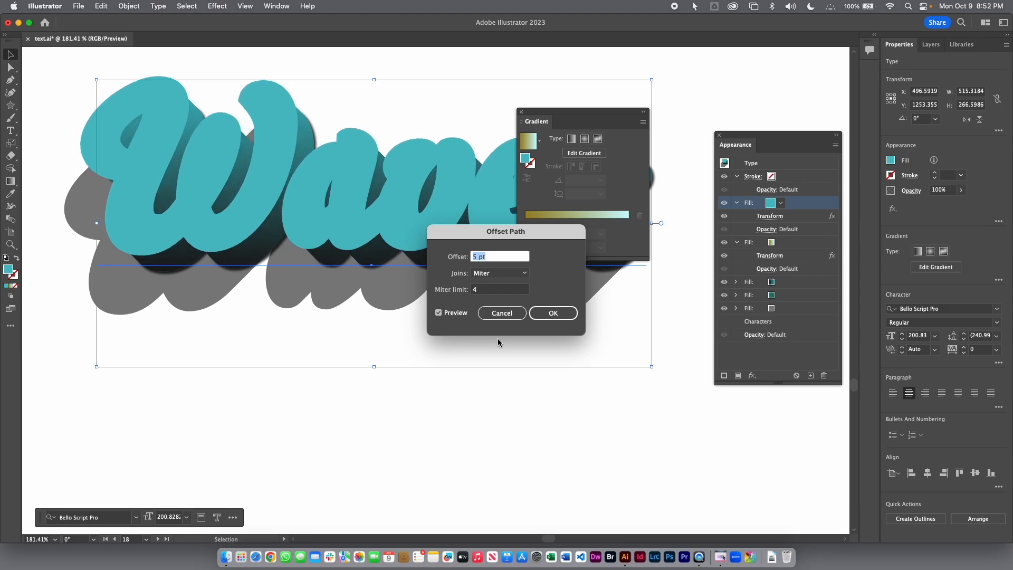
pyautogui.write('-2')
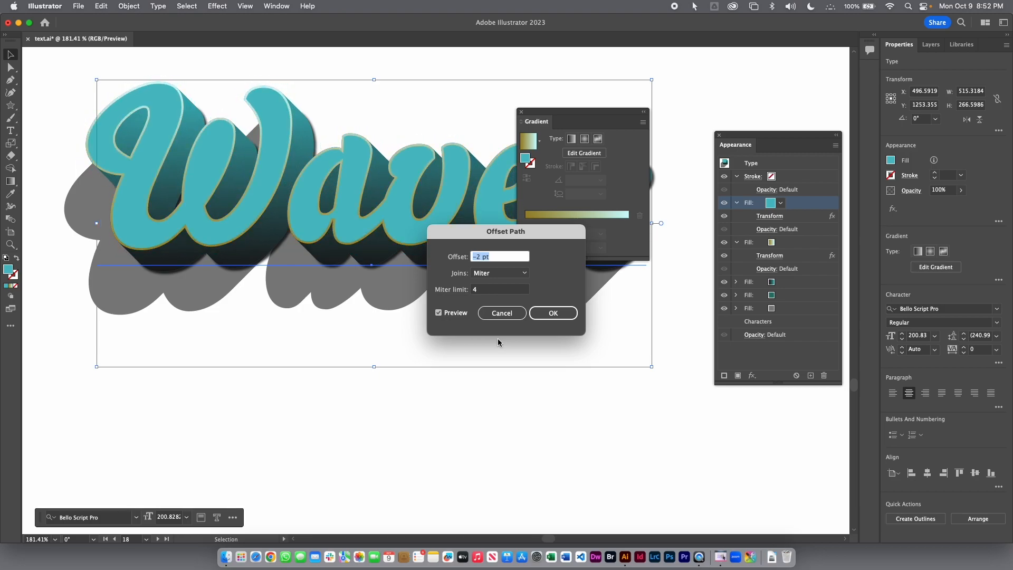
pyautogui.press('Down')
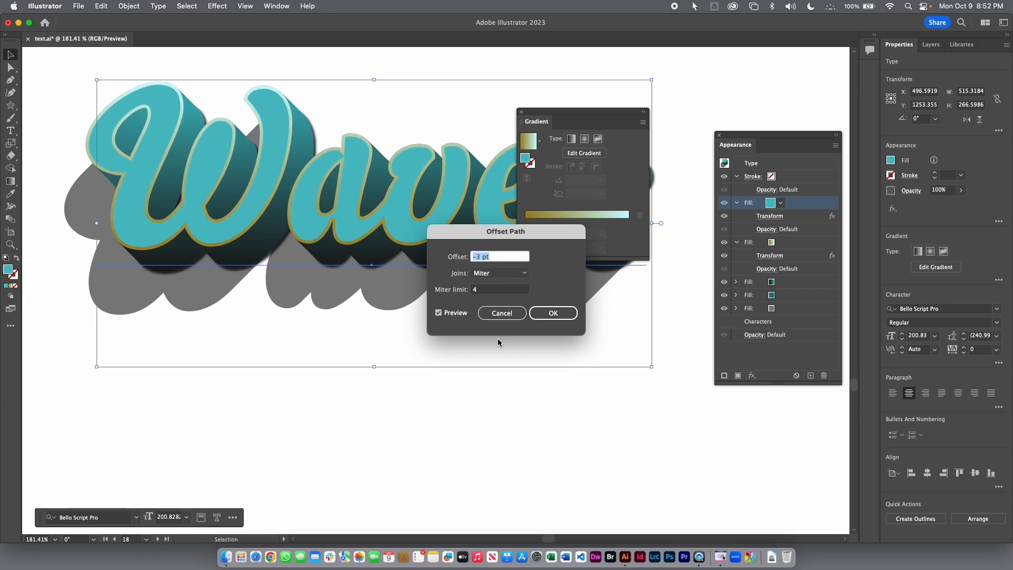
pyautogui.click(535, 314)
# Step: Move the Gradient window off the artwork and position the Waves text in the upper half of its artboard
pyautogui.moveTo(584, 380); pyautogui.dragTo(404, 355)
pyautogui.press('v')
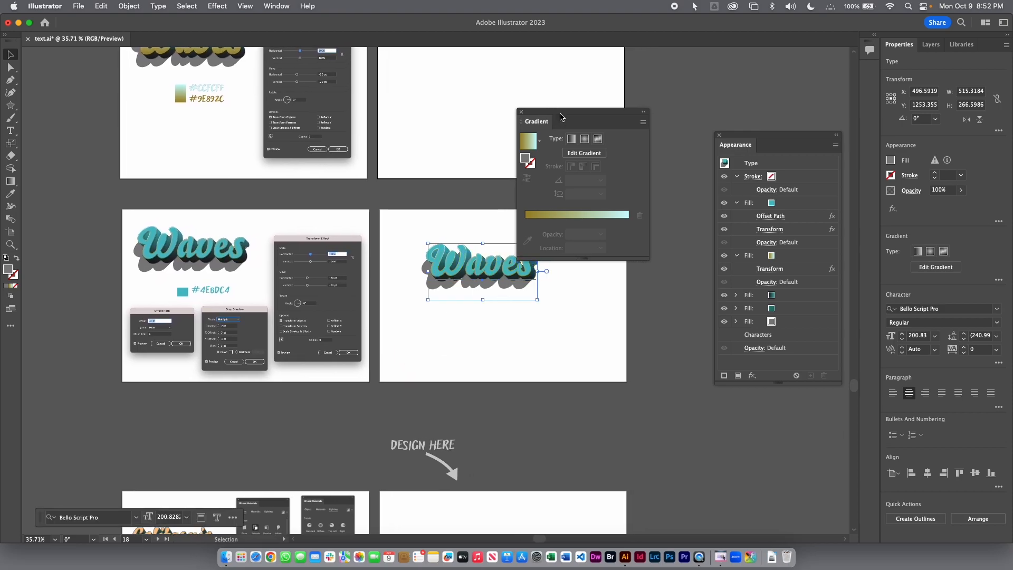
pyautogui.moveTo(545, 125); pyautogui.dragTo(604, 130)
pyautogui.moveTo(477, 266); pyautogui.dragTo(496, 334)
pyautogui.click(521, 411)
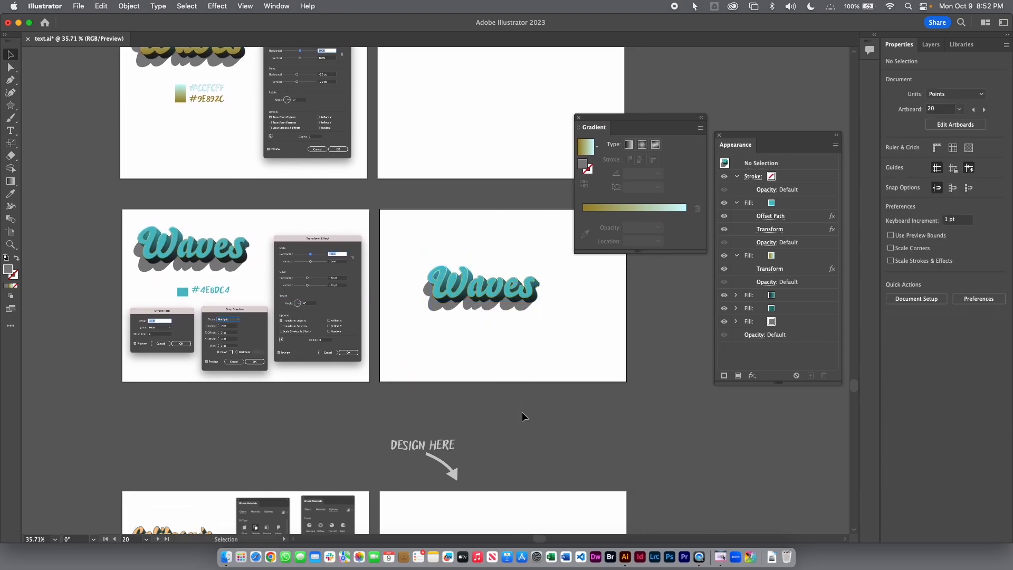
pyautogui.click(512, 299)
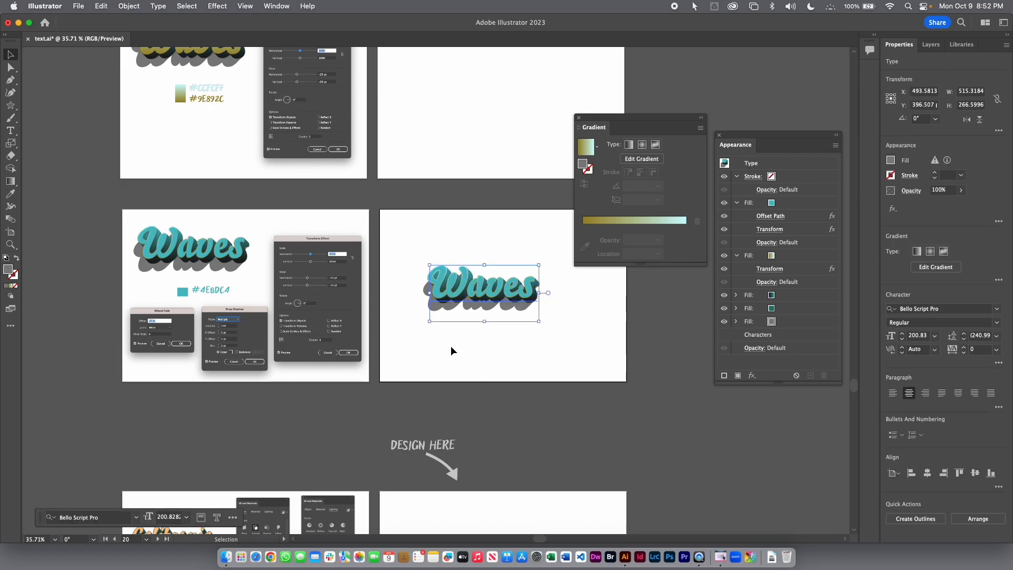
pyautogui.moveTo(494, 289); pyautogui.dragTo(490, 250)
# Step: Duplicate the Waves text below the original and change the copy's wording to Hello
pyautogui.keyDown('alt'); pyautogui.moveTo(493, 266); pyautogui.dragTo(438, 370); pyautogui.keyUp('alt')
pyautogui.doubleClick(495, 346)
pyautogui.press('super+a')
pyautogui.write('Hello')
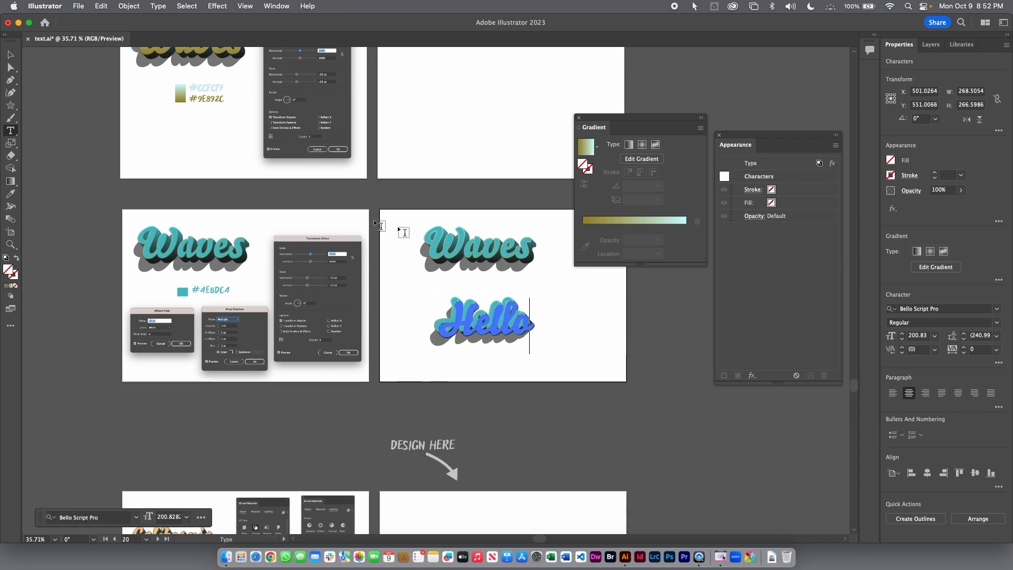
pyautogui.press('Escape')
pyautogui.click(602, 340)
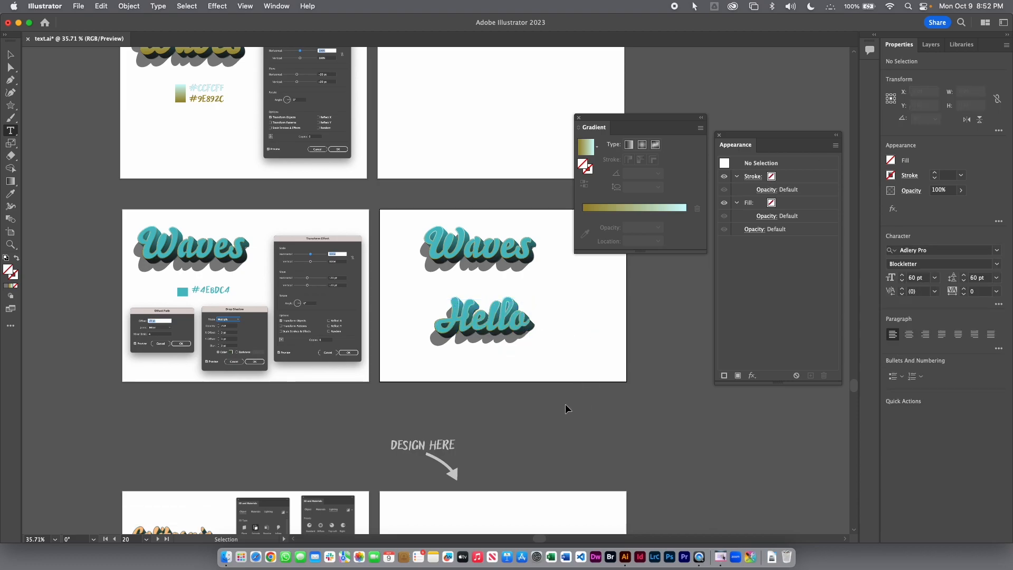
# Step: Examine the finished blended Surfing lettering on its practice artboard up close
pyautogui.press('v')
pyautogui.press('space')
pyautogui.moveTo(453, 203); pyautogui.dragTo(436, 454)
pyautogui.moveTo(474, 211); pyautogui.dragTo(457, 530)
pyautogui.moveTo(433, 280); pyautogui.dragTo(453, 529)
pyautogui.moveTo(412, 174); pyautogui.dragTo(414, 469)
pyautogui.moveTo(413, 236); pyautogui.dragTo(426, 466)
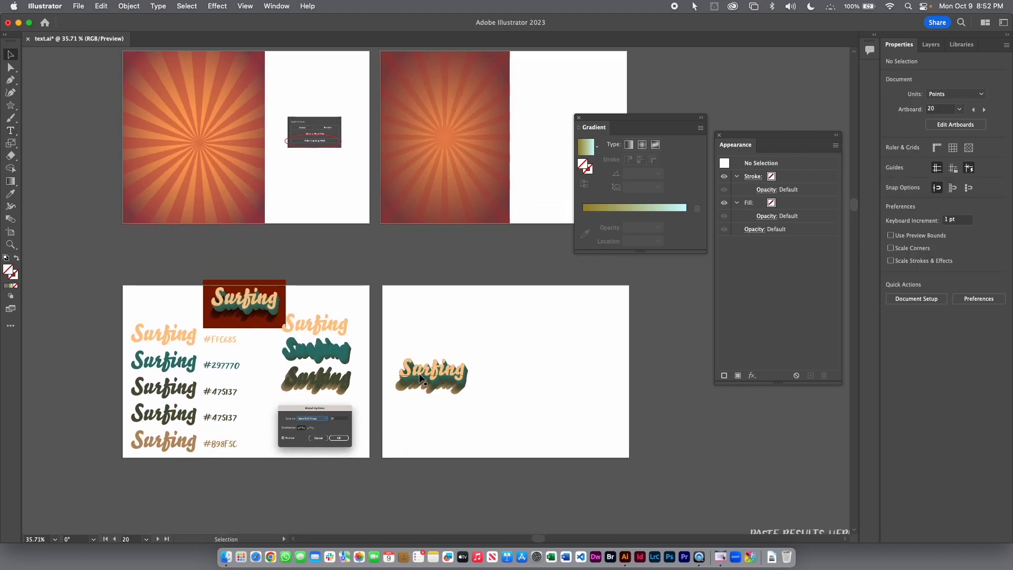
pyautogui.press('super+space')
pyautogui.moveTo(431, 375); pyautogui.dragTo(665, 292)
pyautogui.moveTo(493, 375); pyautogui.dragTo(457, 415)
pyautogui.moveTo(494, 409); pyautogui.dragTo(434, 369)
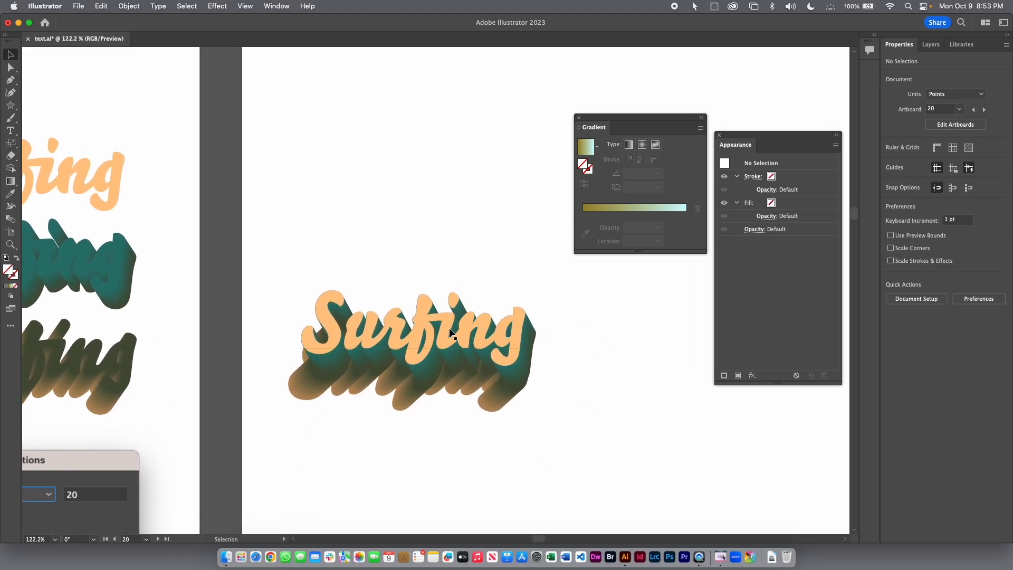
pyautogui.press('a')
pyautogui.click(427, 248)
pyautogui.click(101, 6)
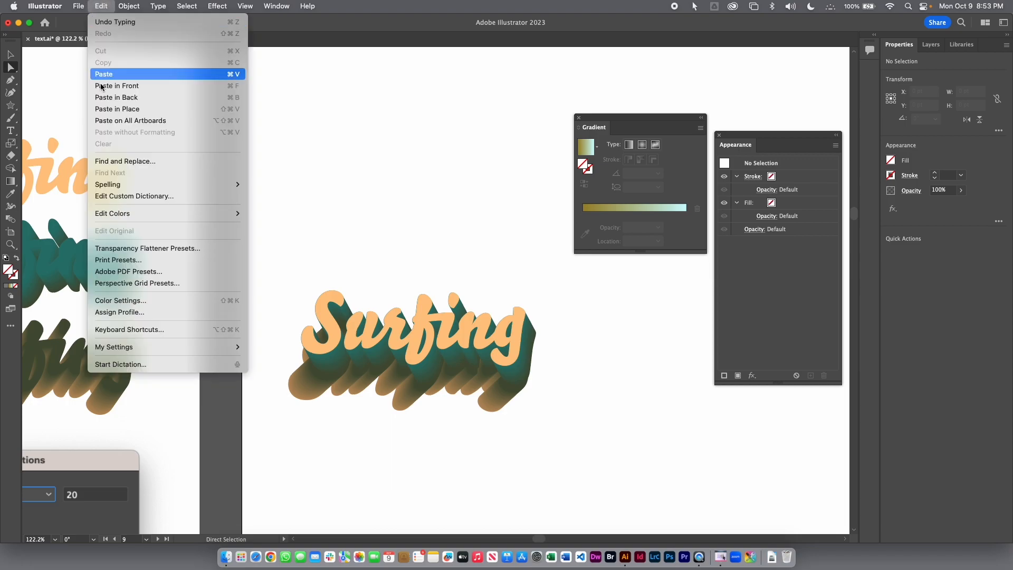
pyautogui.click(158, 161)
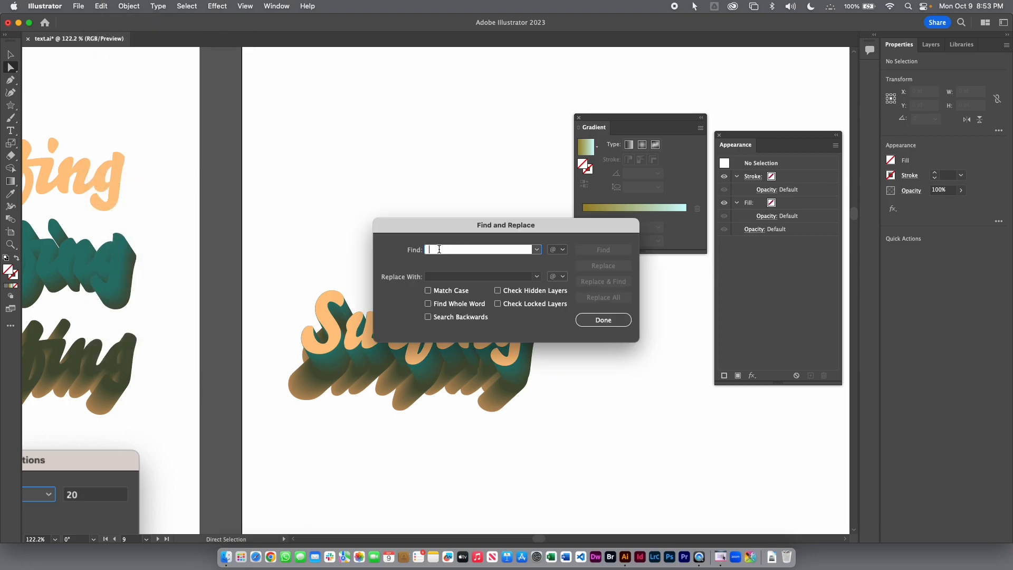
pyautogui.click(603, 320)
# Step: Recolor the black California text with the orange sampled from the #D99C57 swatch
pyautogui.press('super+space')
pyautogui.moveTo(607, 337); pyautogui.dragTo(328, 145)
pyautogui.moveTo(369, 369); pyautogui.dragTo(397, 84)
pyautogui.moveTo(424, 258); pyautogui.dragTo(450, 19)
pyautogui.moveTo(431, 361); pyautogui.dragTo(412, 83)
pyautogui.moveTo(456, 298); pyautogui.dragTo(489, 290)
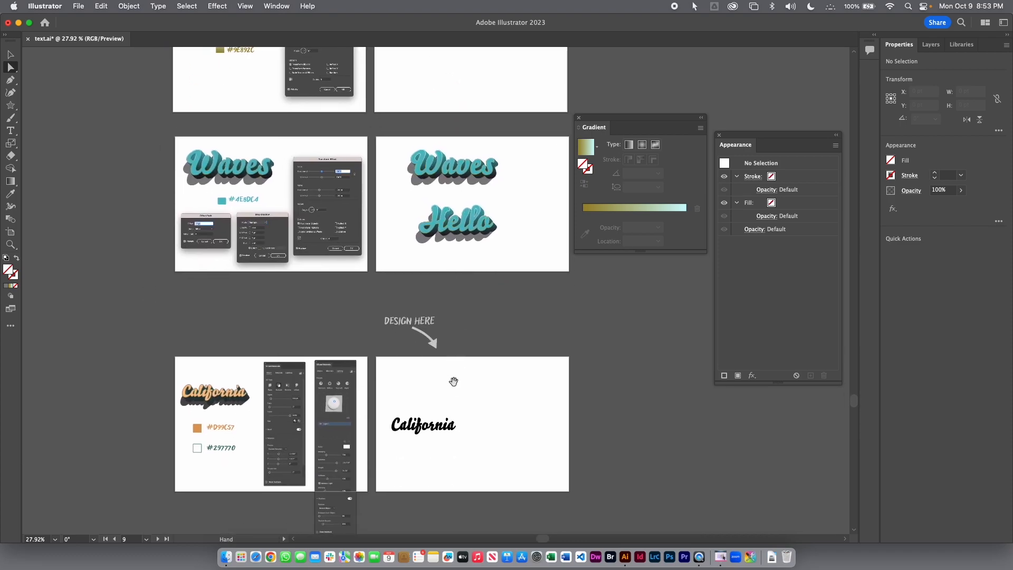
pyautogui.moveTo(442, 455); pyautogui.dragTo(536, 301)
pyautogui.hscroll(-6, 536, 301)
pyautogui.scroll(2, 536, 301)
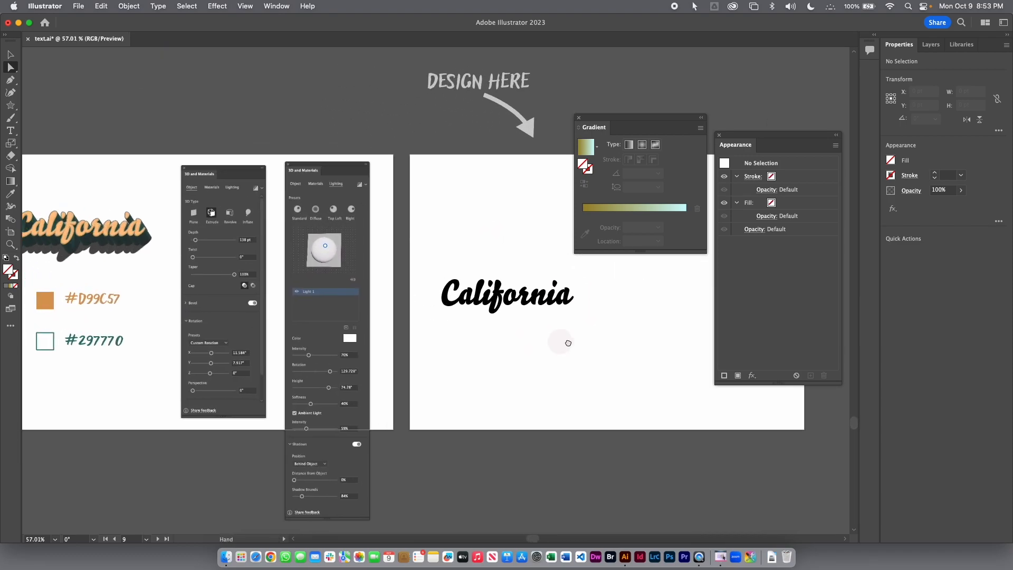
pyautogui.press('v')
pyautogui.click(545, 321)
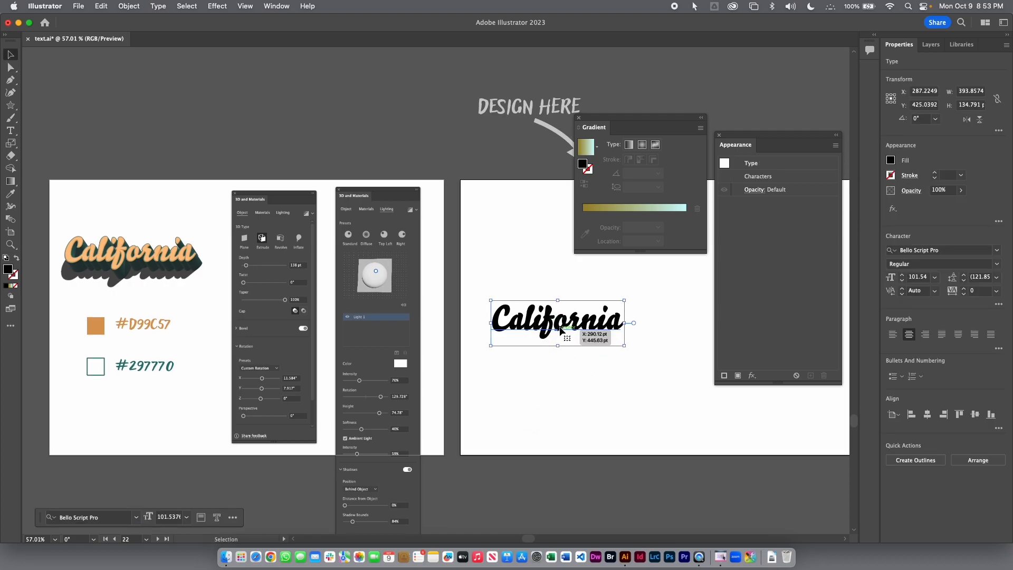
pyautogui.press('i')
pyautogui.click(92, 323)
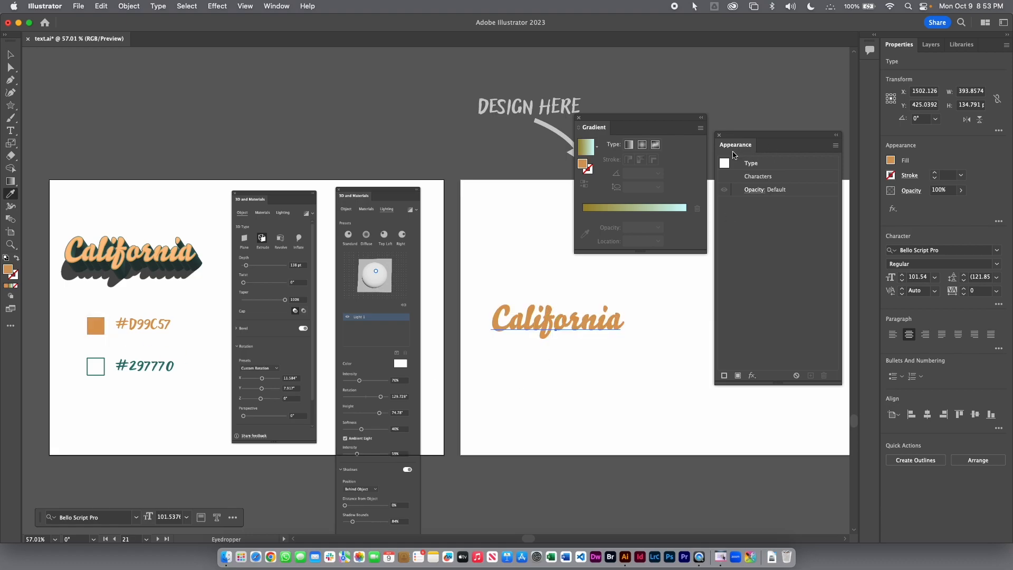
# Step: Close the Appearance and Gradient windows and shift the California text toward the center of its artboard
pyautogui.click(721, 135)
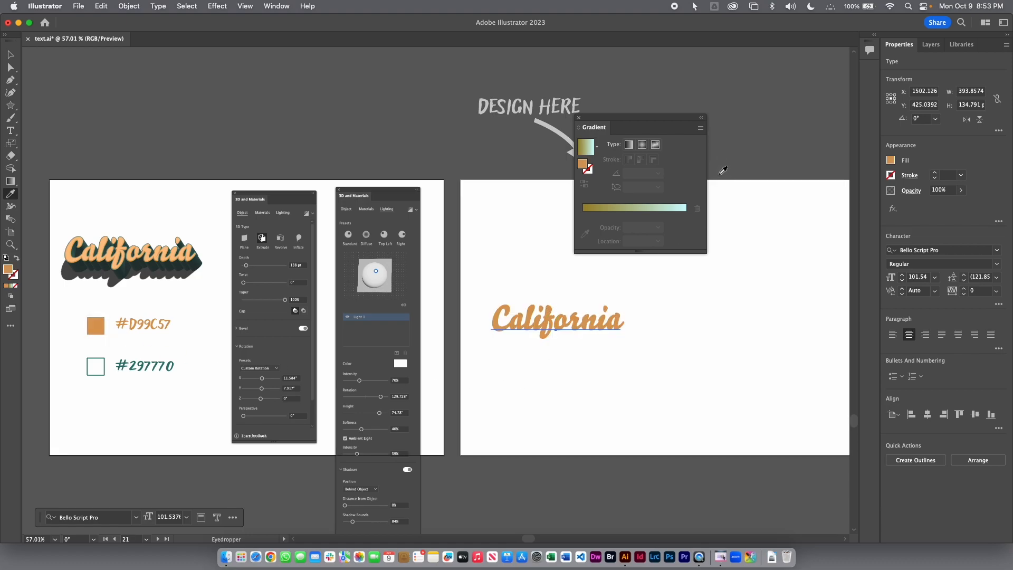
pyautogui.click(578, 120)
pyautogui.press('v')
pyautogui.moveTo(581, 321); pyautogui.dragTo(622, 315)
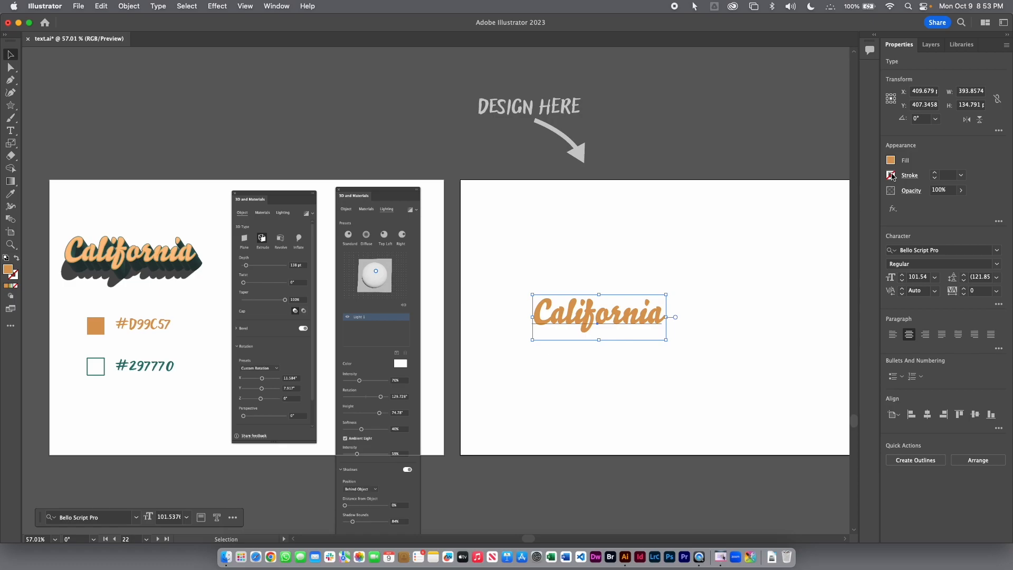
# Step: Place the green #297770 outline square and its label below the California text on the practice artboard
pyautogui.moveTo(90, 399); pyautogui.dragTo(609, 376)
pyautogui.click(702, 377)
pyautogui.moveTo(688, 377); pyautogui.dragTo(627, 318)
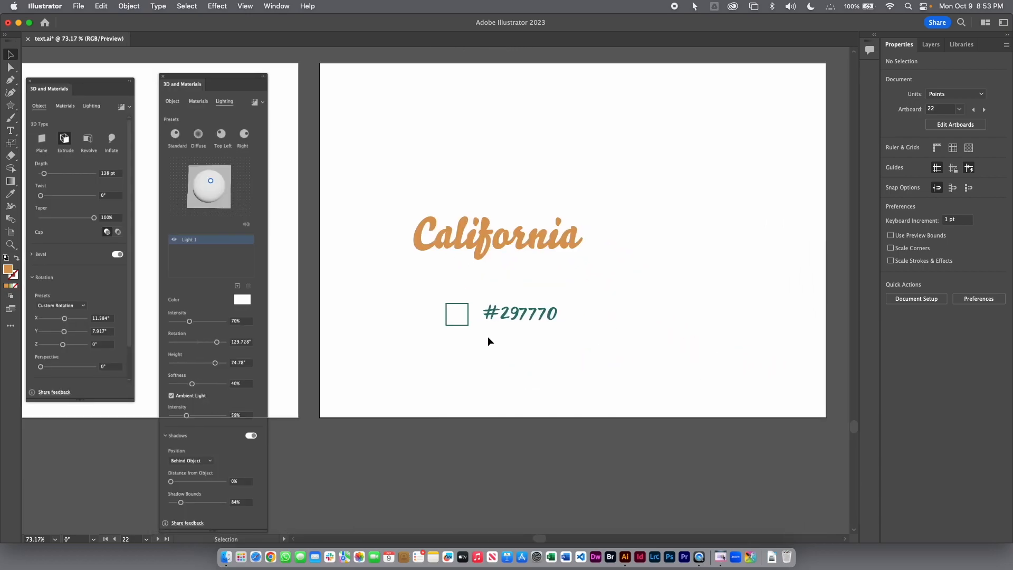
# Step: Open the 3D and Materials settings beside the artwork and apply a 3D Extrude to the California text
pyautogui.click(523, 246)
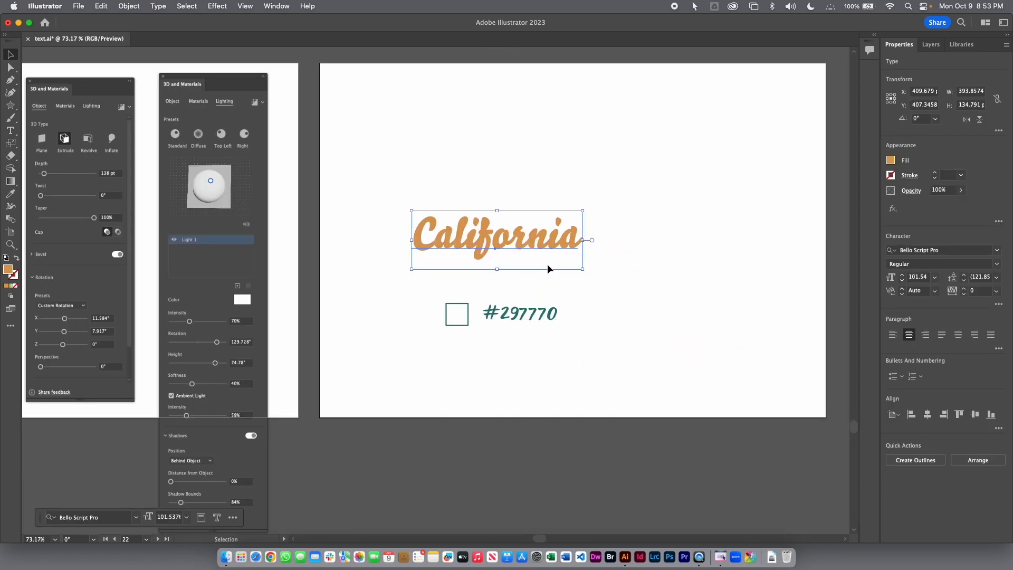
pyautogui.click(277, 6)
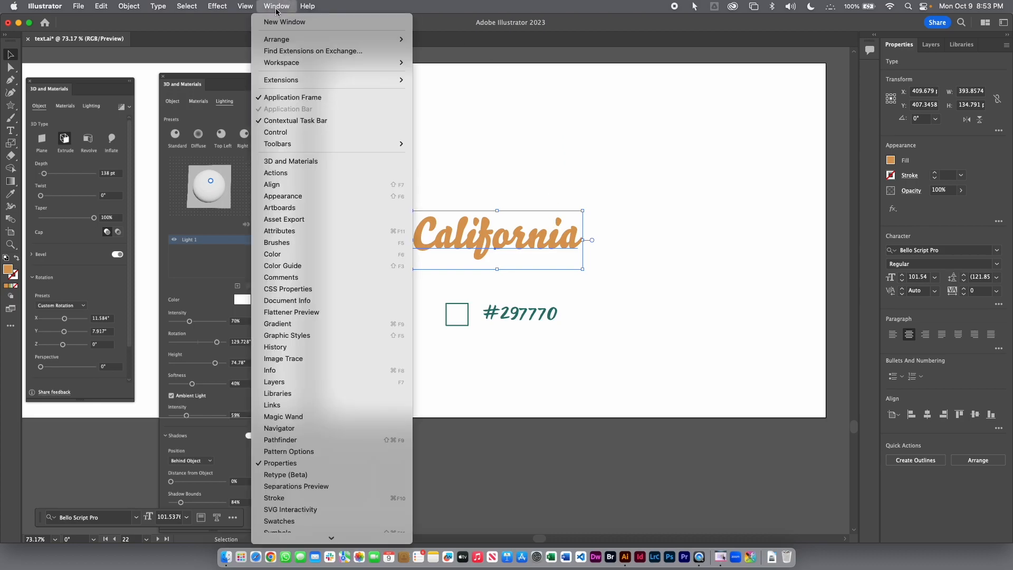
pyautogui.click(311, 163)
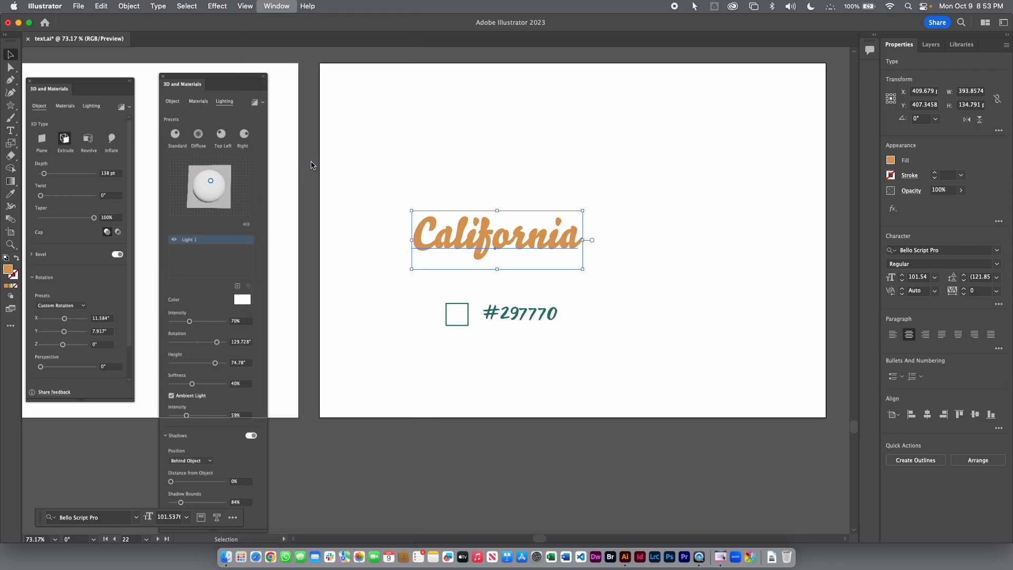
pyautogui.moveTo(472, 48); pyautogui.dragTo(696, 117)
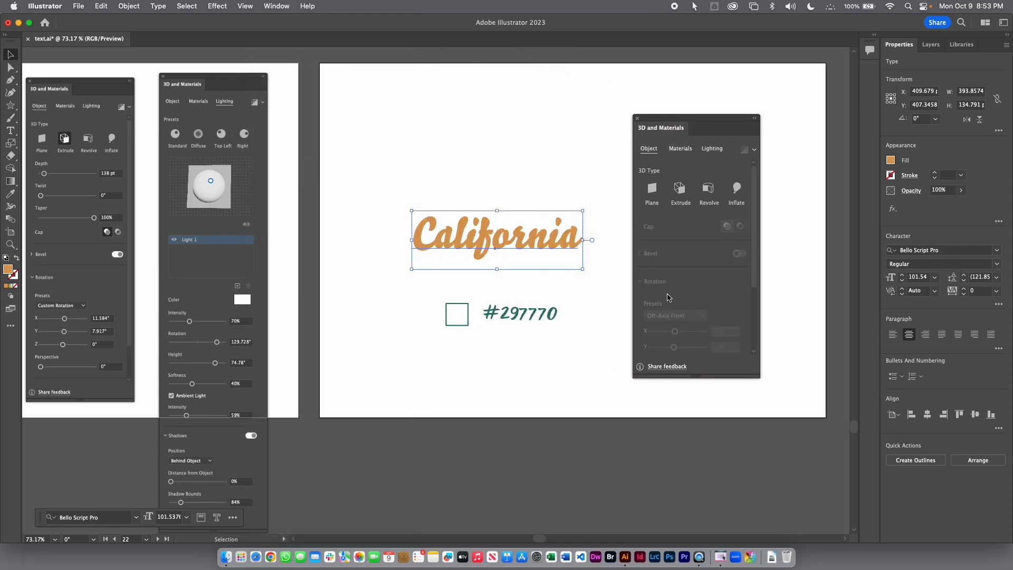
pyautogui.click(536, 205)
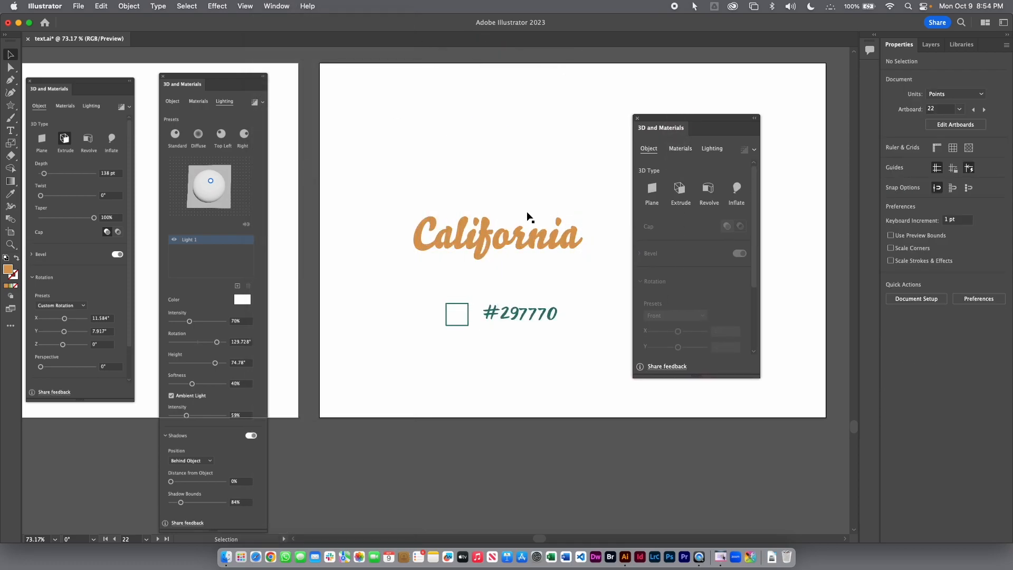
pyautogui.click(503, 248)
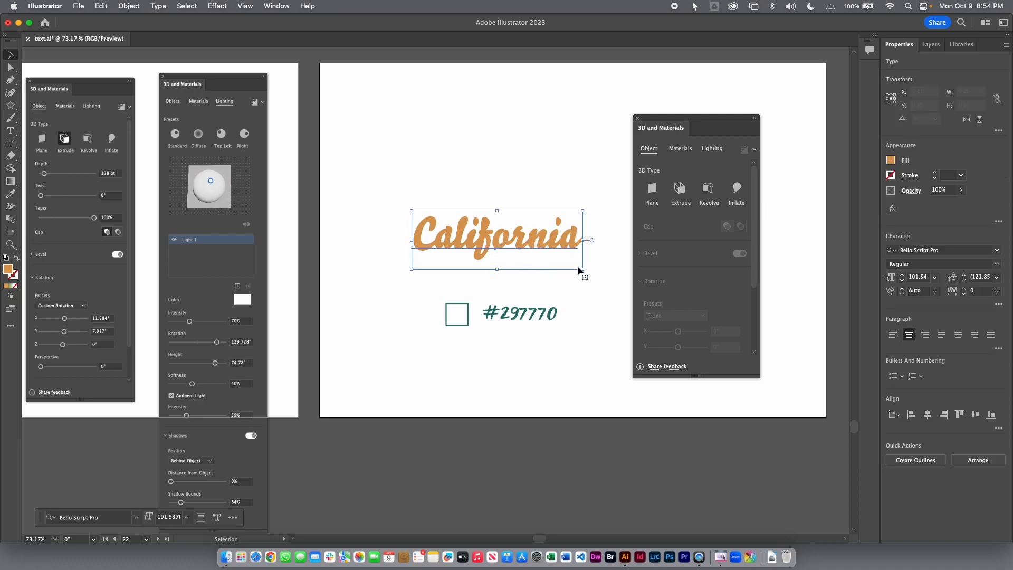
pyautogui.click(680, 189)
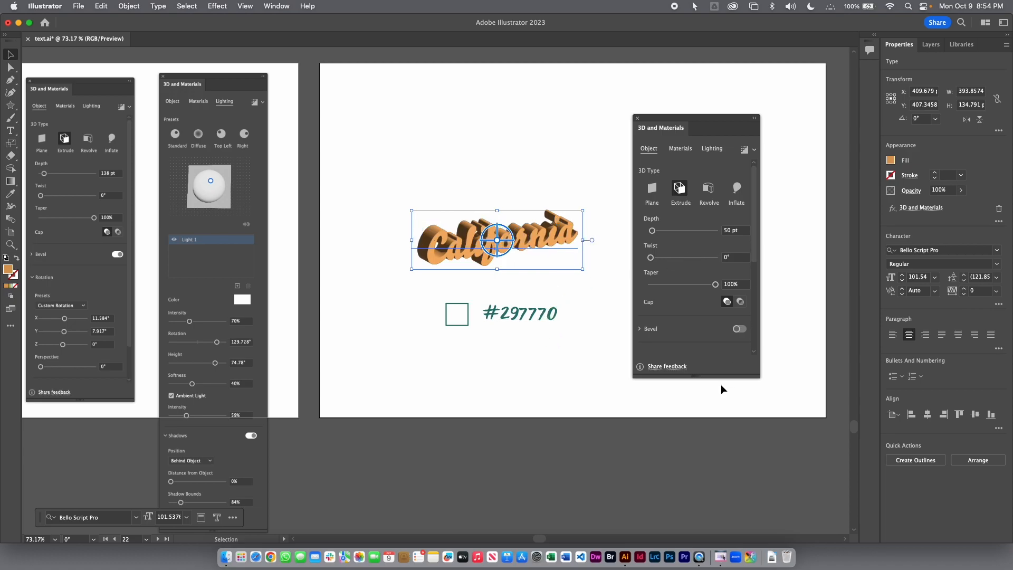
# Step: Enlarge the 3D and Materials settings and set the California extrusion's rotation preset to Front
pyautogui.moveTo(703, 375); pyautogui.dragTo(702, 526)
pyautogui.click(687, 394)
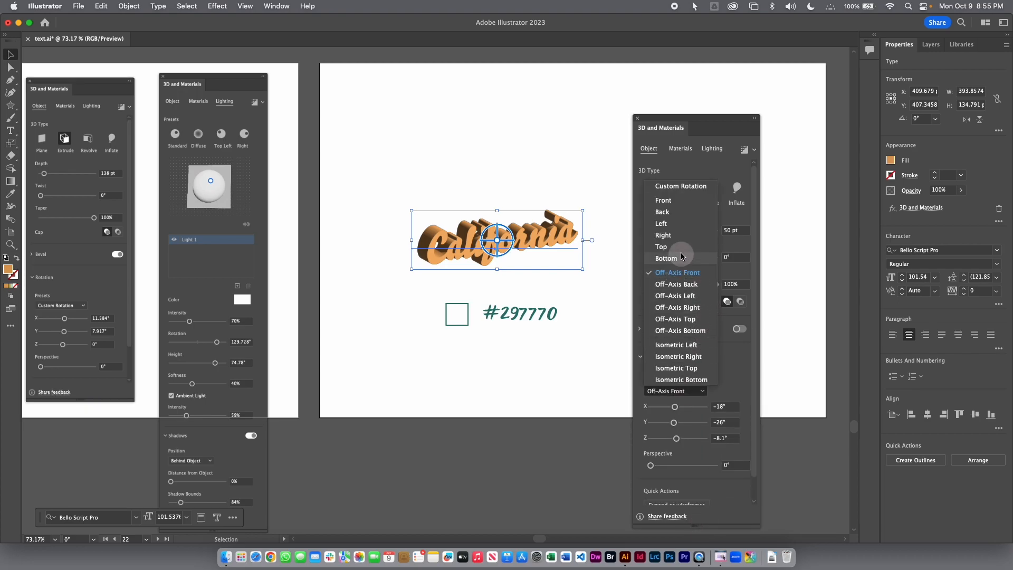
pyautogui.click(663, 201)
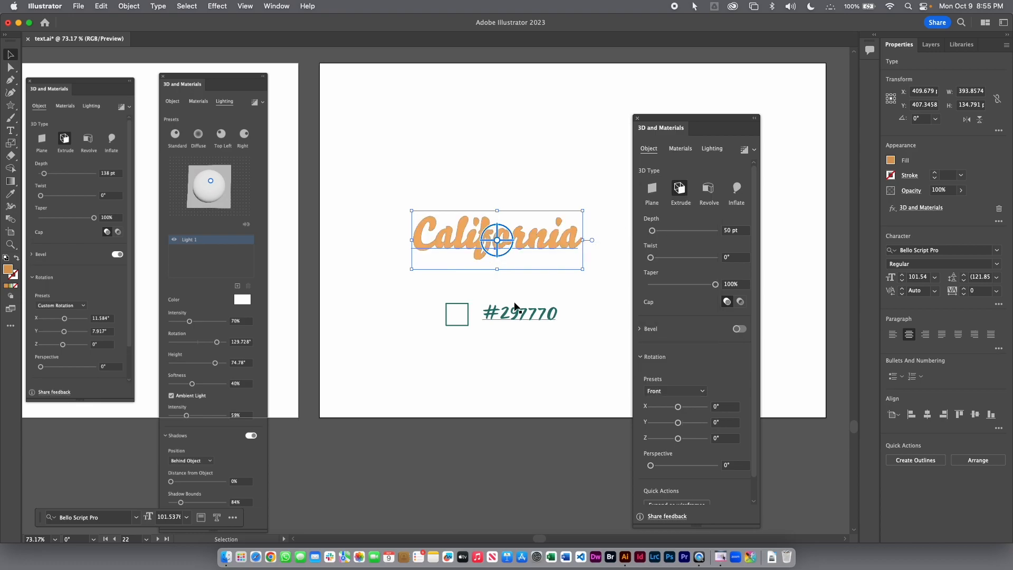
# Step: Rotate the extruded California text freehand to about X 3.6°, Y -4.6° and Z 0.3°
pyautogui.press('super+space')
pyautogui.moveTo(515, 196); pyautogui.dragTo(701, 158)
pyautogui.press('space')
pyautogui.moveTo(455, 231); pyautogui.dragTo(372, 93)
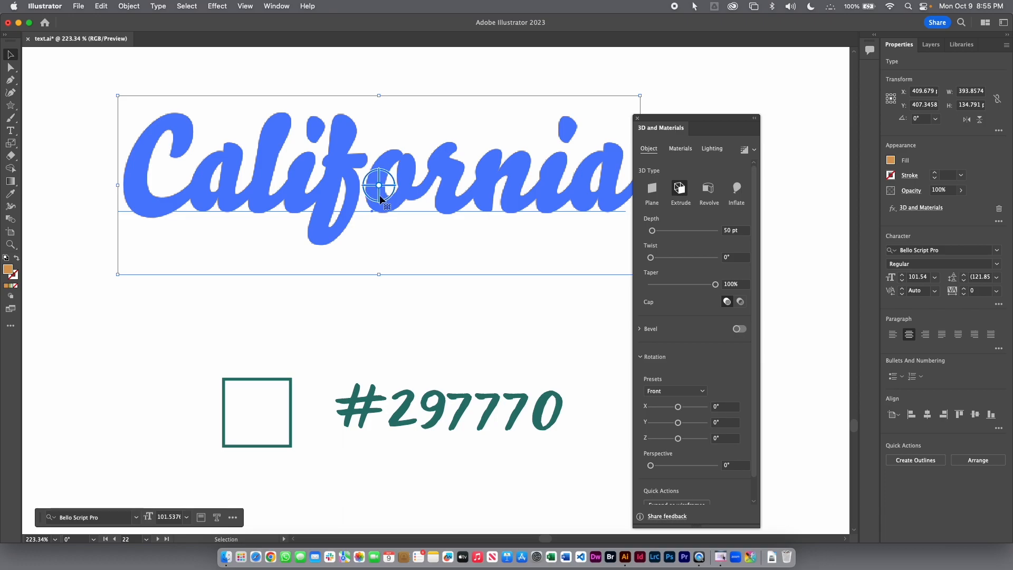
pyautogui.moveTo(379, 196); pyautogui.dragTo(391, 188)
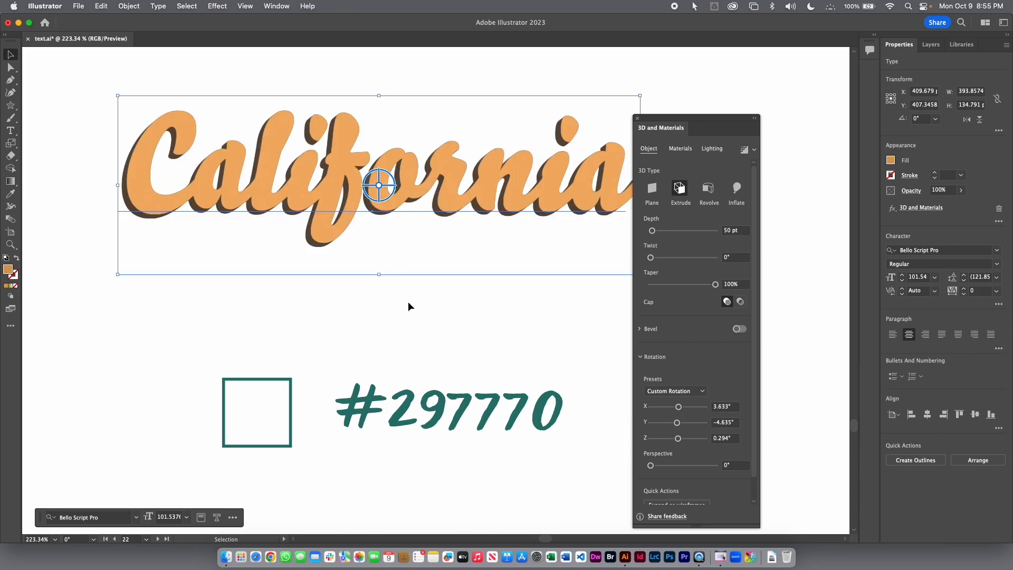
pyautogui.moveTo(499, 226); pyautogui.dragTo(325, 314)
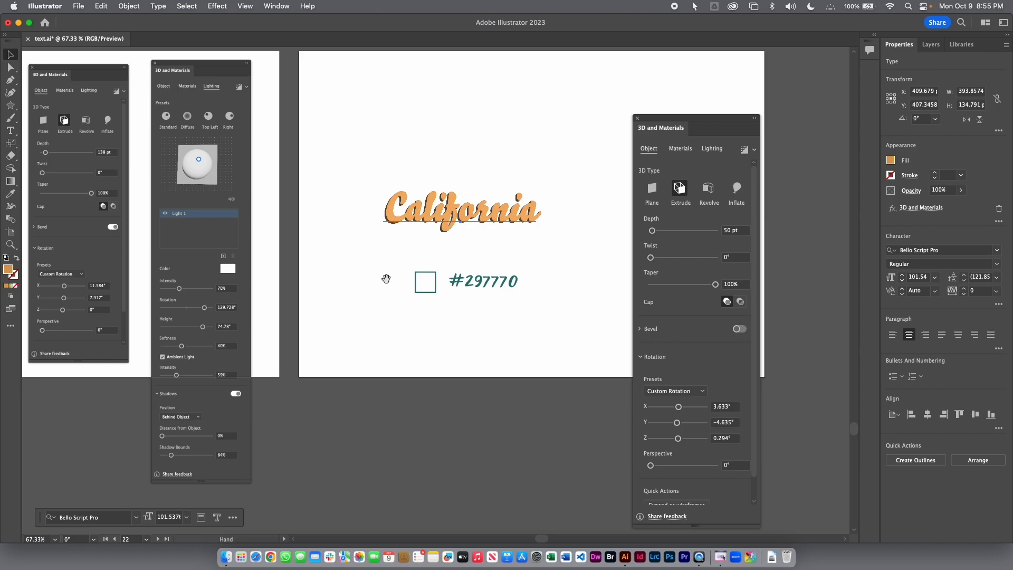
# Step: Increase the California extrusion depth to about 197 pt and move the reference California artwork above the text for comparison
pyautogui.moveTo(350, 259); pyautogui.dragTo(370, 291)
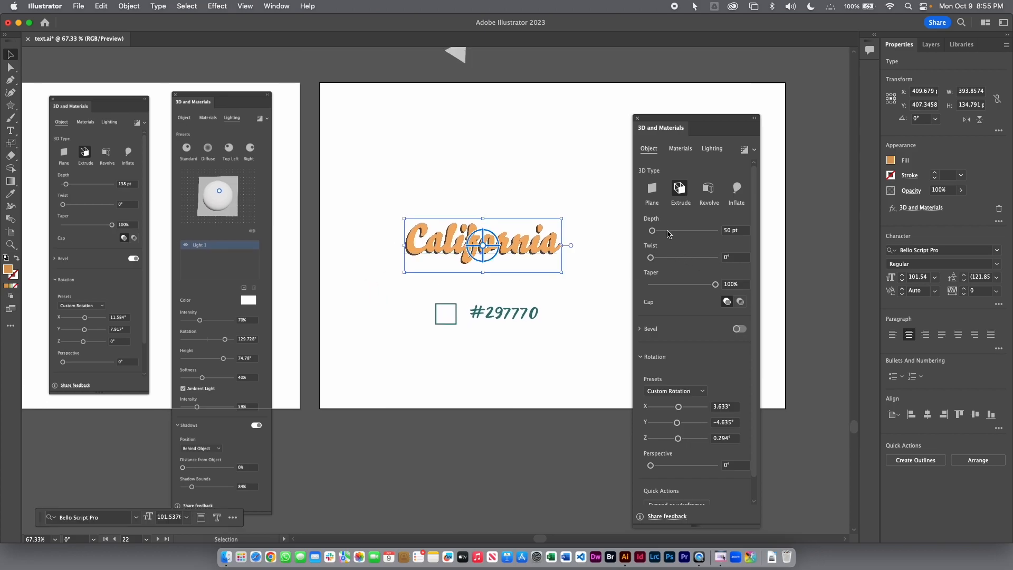
pyautogui.moveTo(653, 233); pyautogui.dragTo(657, 232)
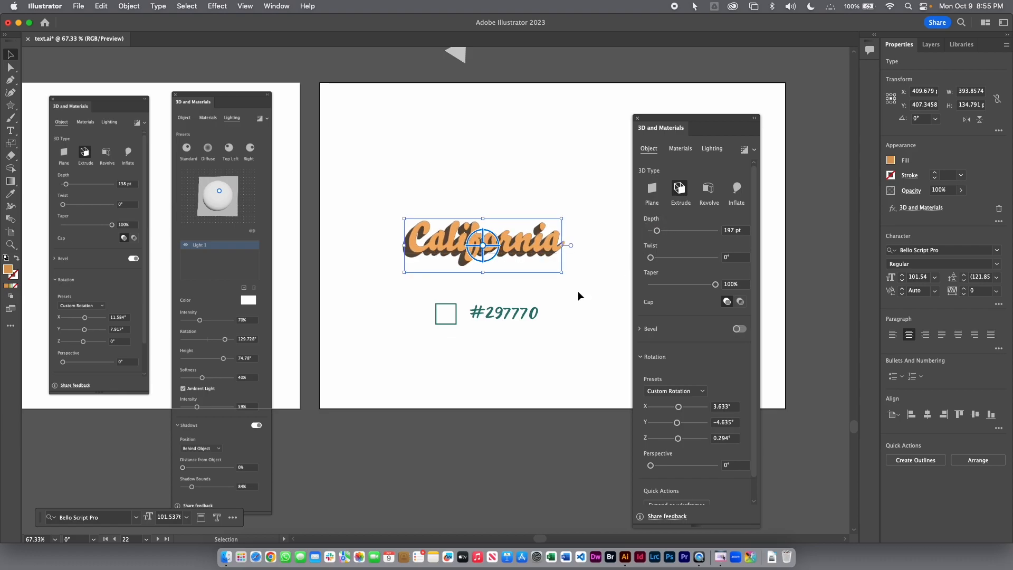
pyautogui.scroll(-3, 542, 267)
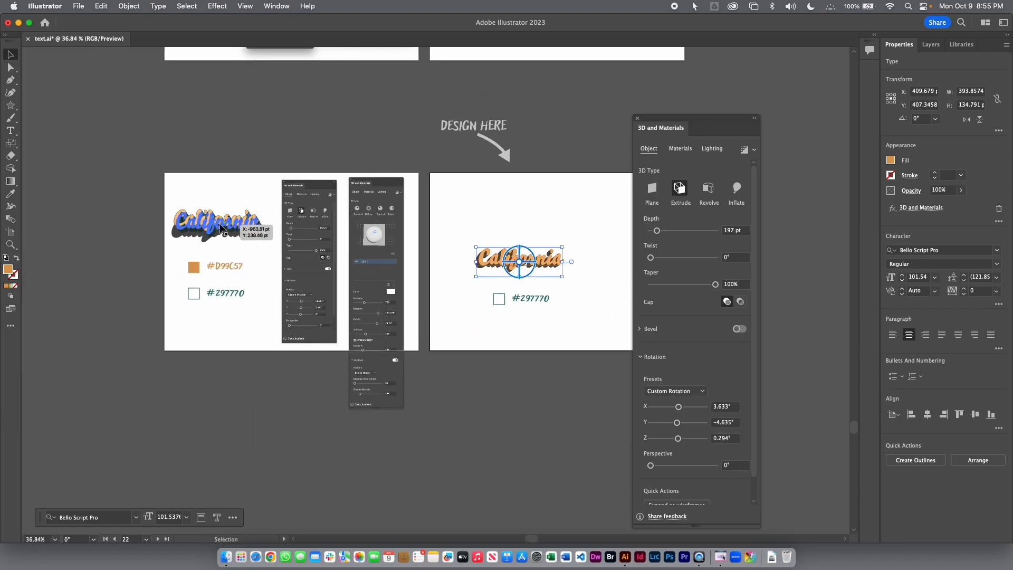
pyautogui.moveTo(220, 228); pyautogui.dragTo(523, 216)
pyautogui.scroll(5, 603, 274)
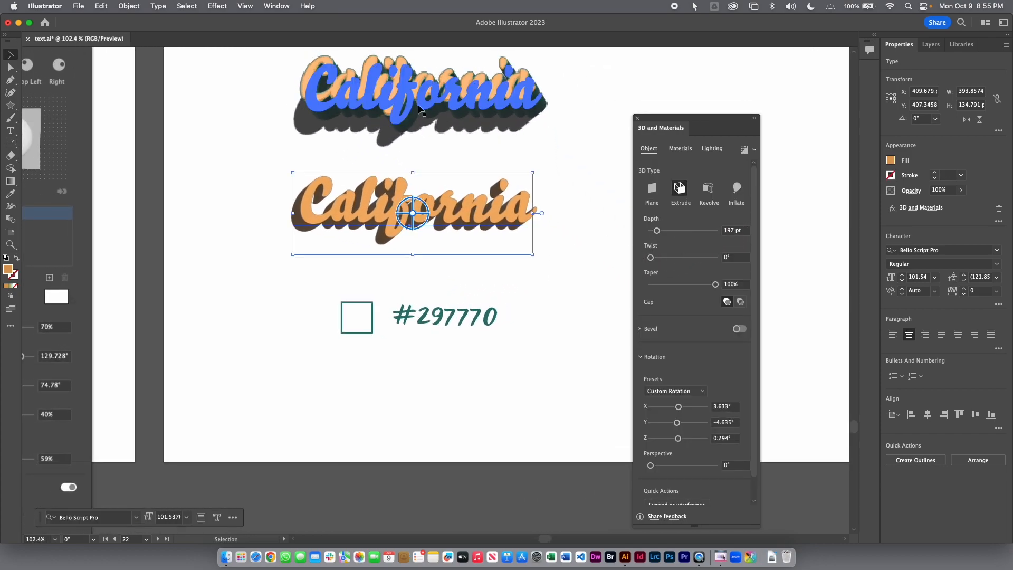
pyautogui.press('space')
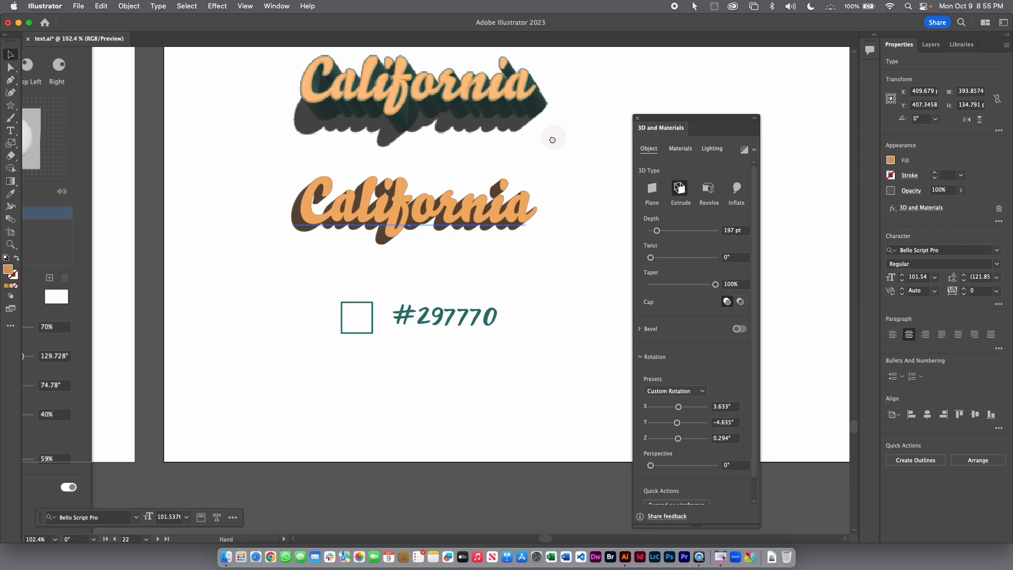
pyautogui.moveTo(555, 135); pyautogui.dragTo(516, 188)
pyautogui.scroll(2, 528, 179)
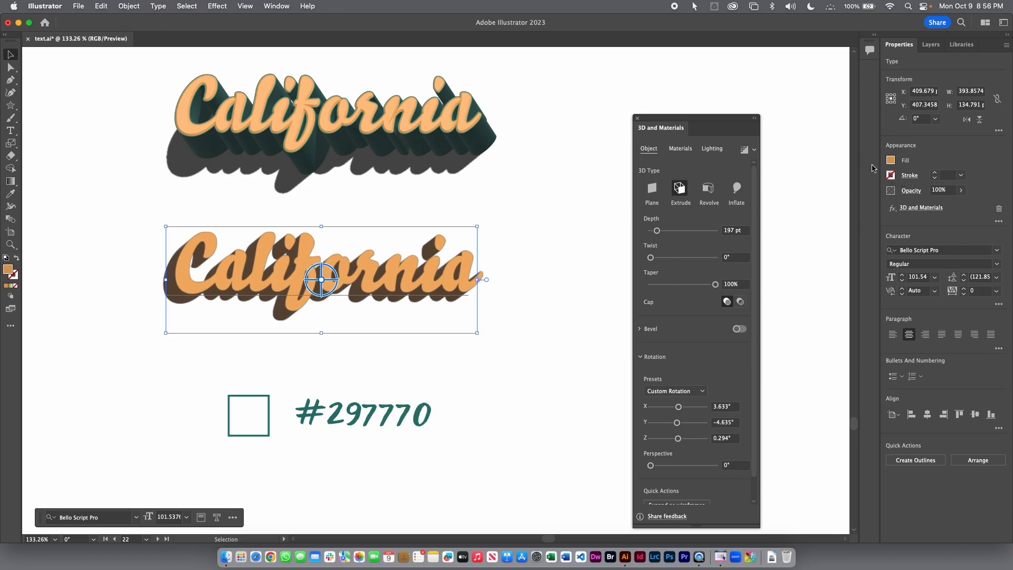
# Step: Color the stroke of the extruded California text #297770
pyautogui.click(890, 175)
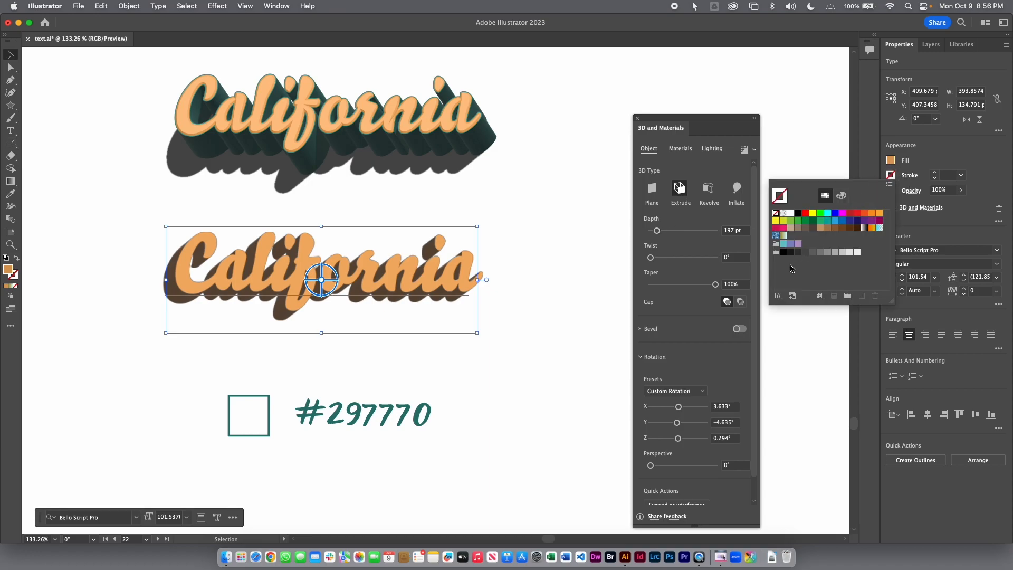
pyautogui.click(841, 196)
pyautogui.click(860, 268)
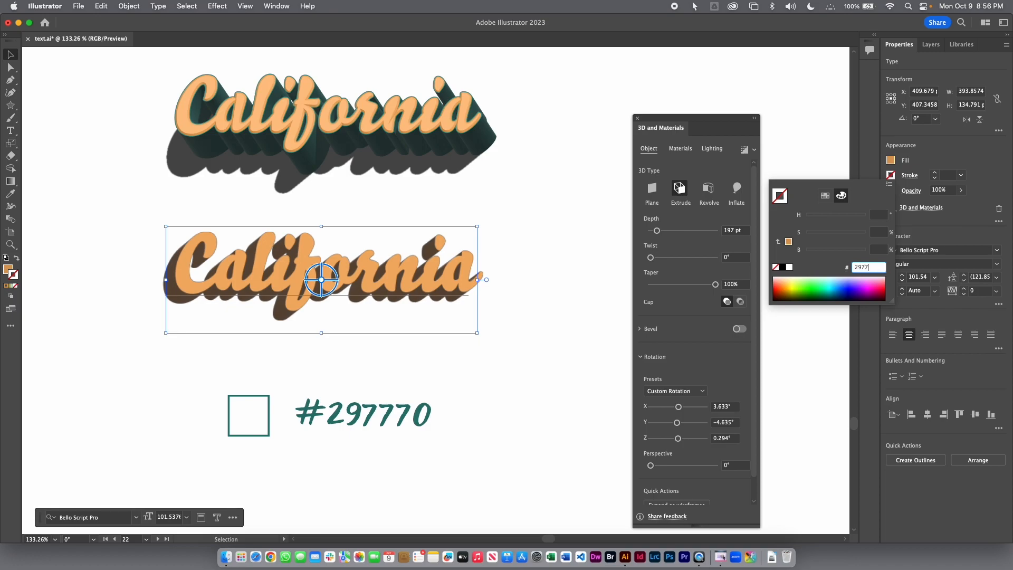
pyautogui.write('297770')
pyautogui.press('Return')
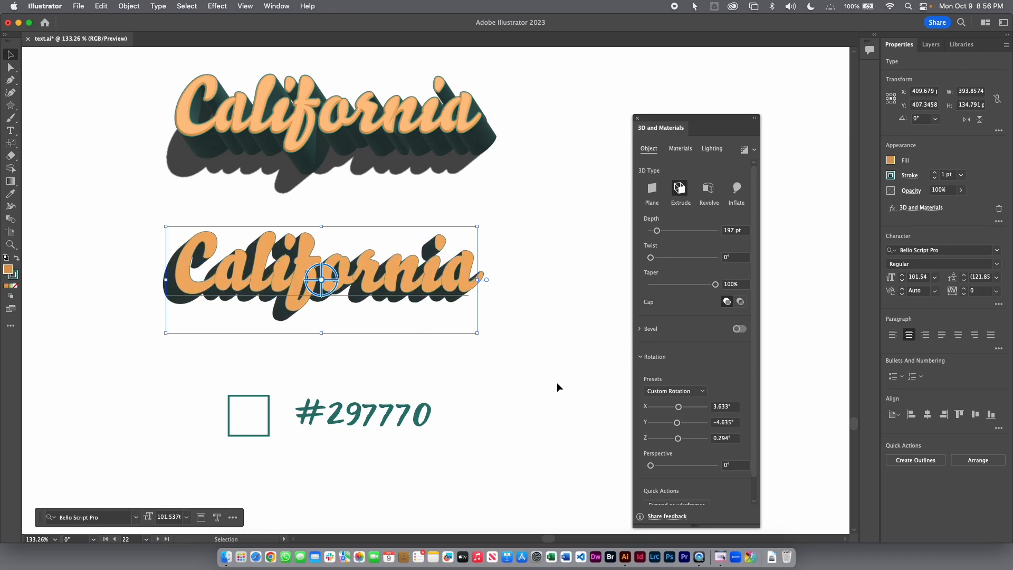
# Step: Rotate the California extrusion to about Y 6.6° and reposition its light to about 144.7° rotation and 55.8° height
pyautogui.moveTo(316, 290); pyautogui.dragTo(322, 291)
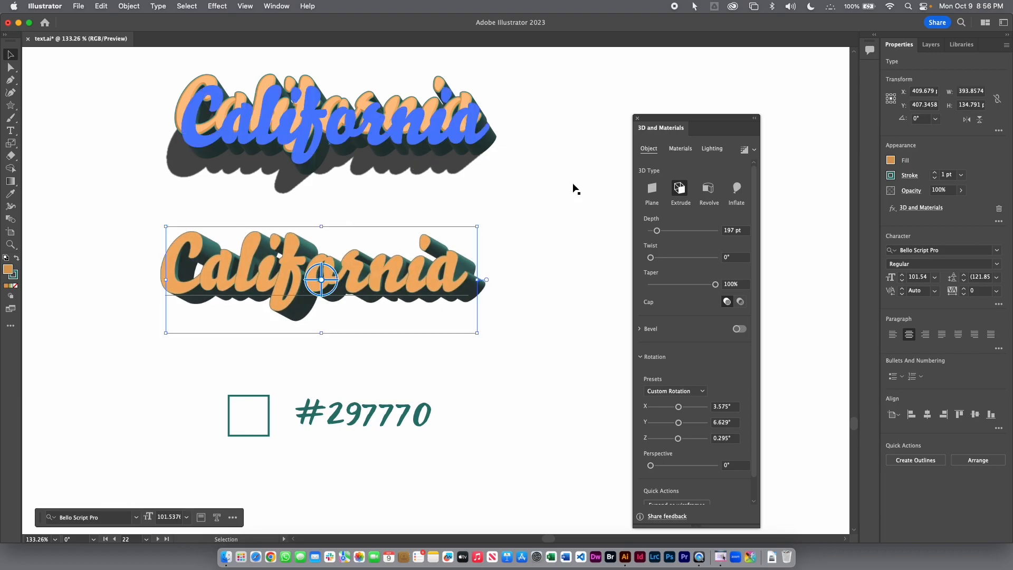
pyautogui.moveTo(679, 120); pyautogui.dragTo(659, 64)
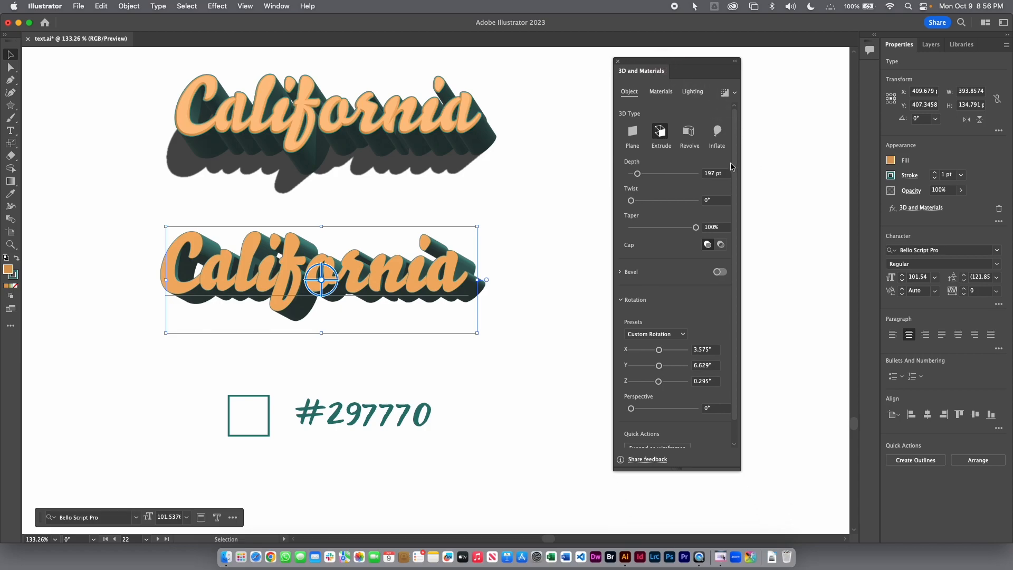
pyautogui.click(665, 94)
pyautogui.moveTo(733, 165)
pyautogui.mouseDown()
pyautogui.moveTo(730, 227)
pyautogui.moveTo(735, 157)
pyautogui.mouseUp()
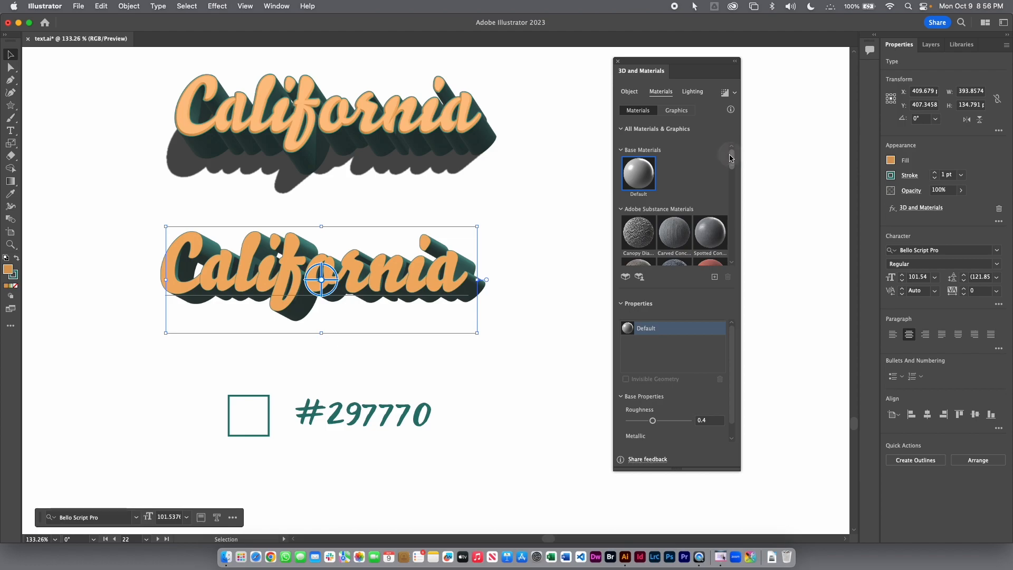
pyautogui.click(693, 93)
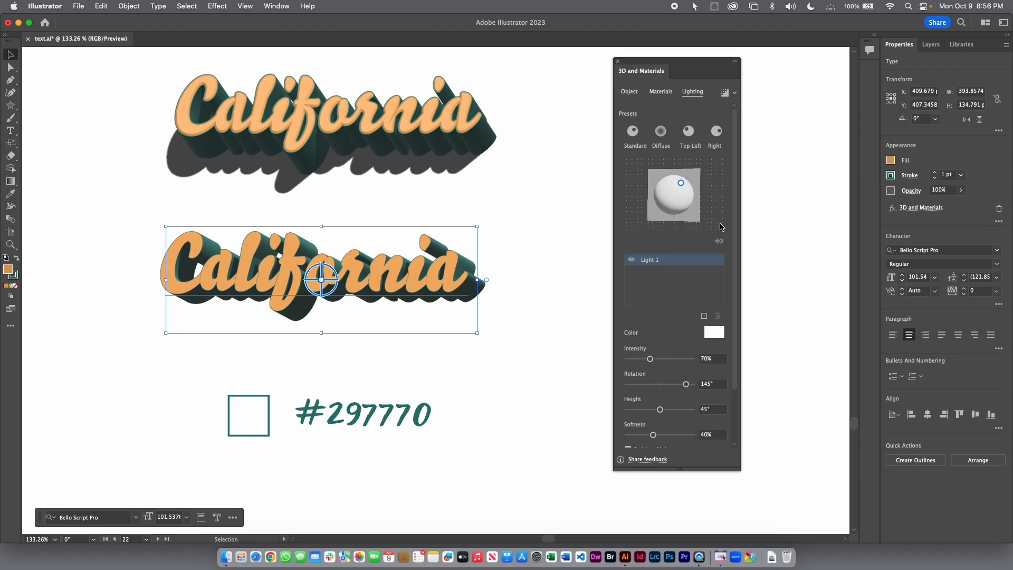
pyautogui.moveTo(679, 183)
pyautogui.mouseDown()
pyautogui.moveTo(685, 194)
pyautogui.moveTo(667, 182)
pyautogui.moveTo(679, 185)
pyautogui.mouseUp()
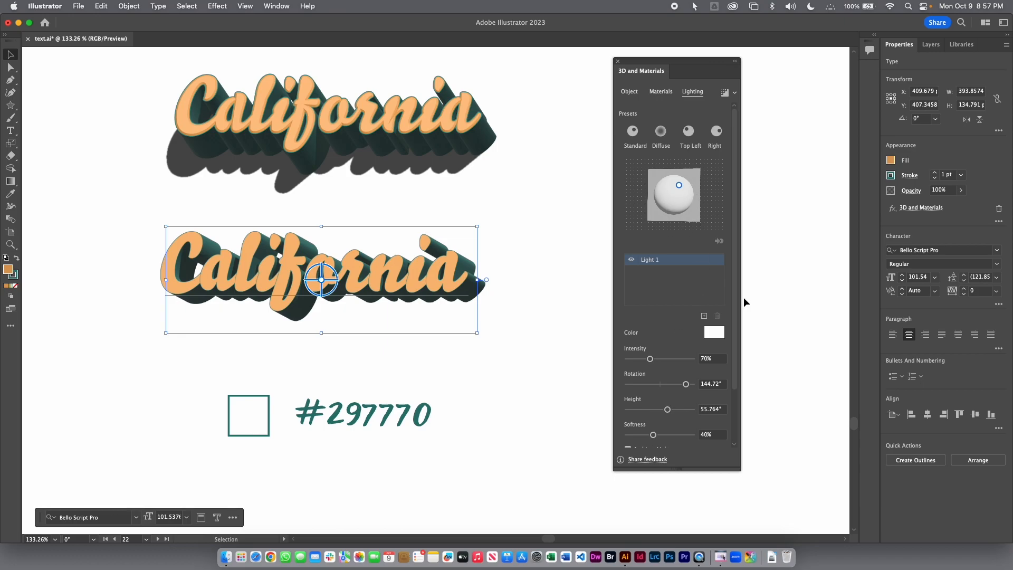
# Step: Turn on shadows for the California extrusion and reposition the light to about 119° rotation and 70.8° height
pyautogui.moveTo(738, 303); pyautogui.dragTo(742, 337)
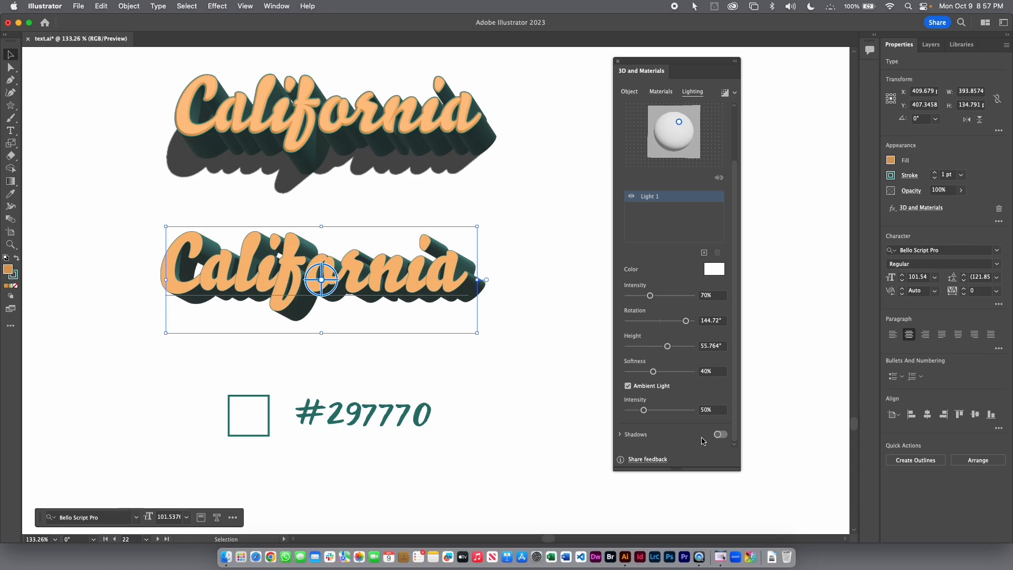
pyautogui.click(721, 437)
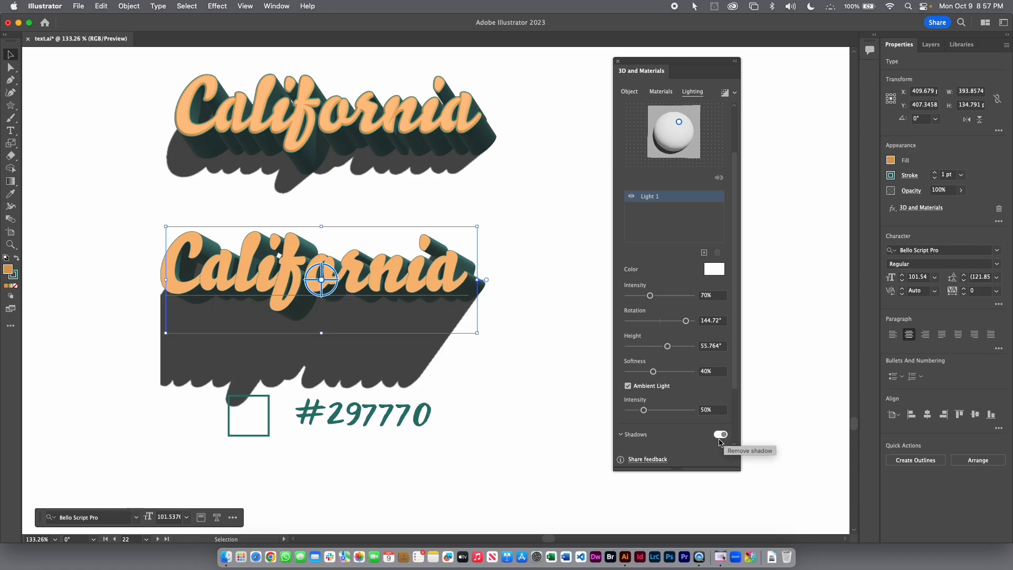
pyautogui.moveTo(679, 119); pyautogui.dragTo(677, 127)
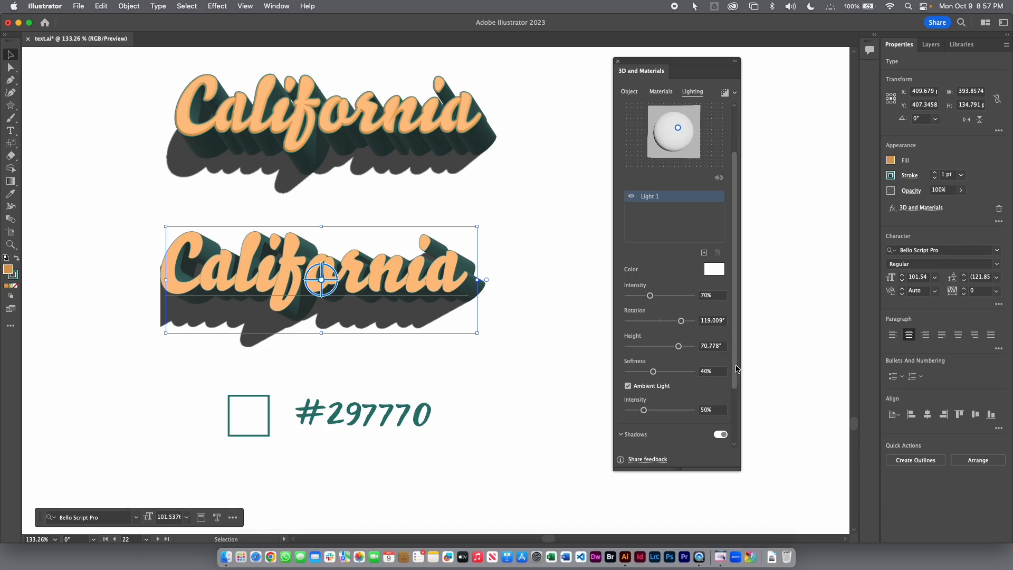
# Step: Increase the California shadow bounds to about 152% and deselect the text
pyautogui.moveTo(736, 367); pyautogui.dragTo(736, 418)
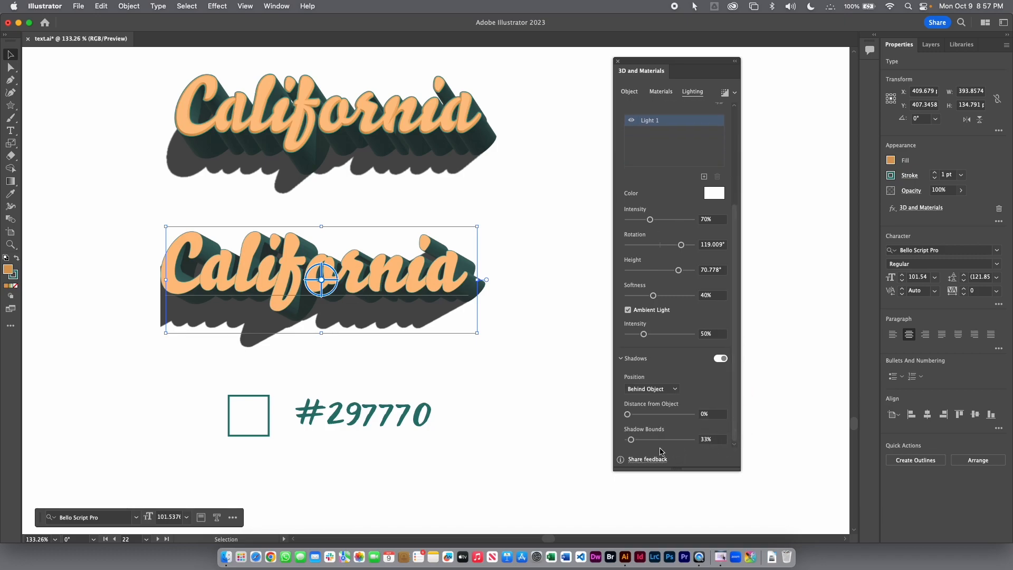
pyautogui.moveTo(632, 440); pyautogui.dragTo(650, 440)
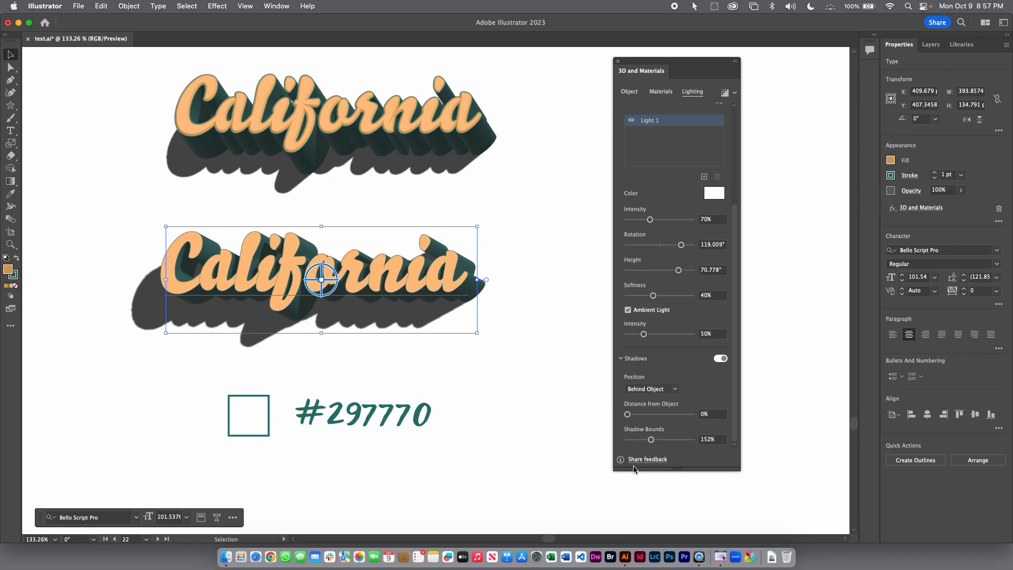
pyautogui.click(501, 337)
pyautogui.press('c')
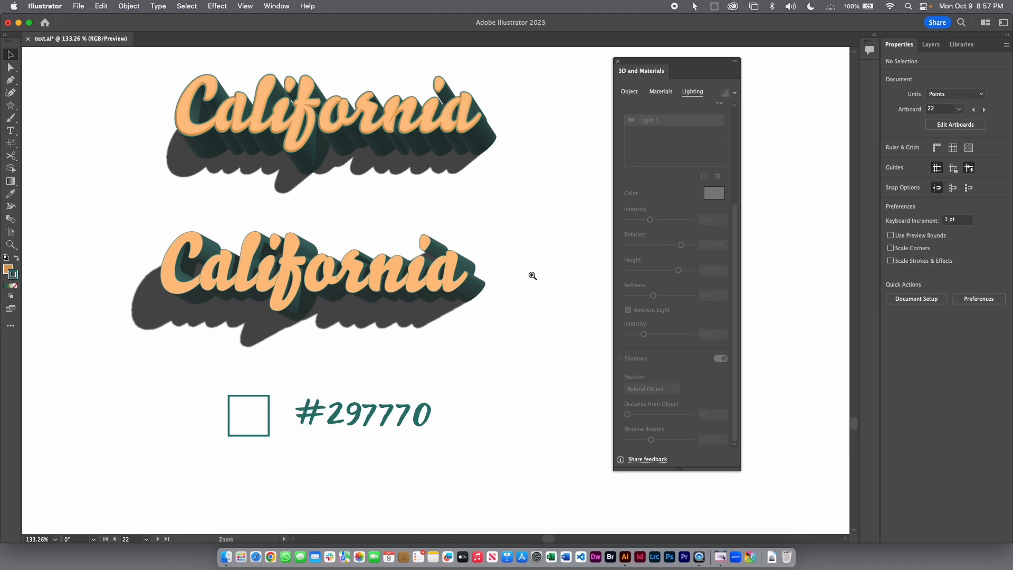
# Step: Move the sunburst background, the Surfing text and the Waves text from their practice artboards onto the separate final poster artboard
pyautogui.scroll(-6, 439, 342)
pyautogui.scroll(-8, 439, 342)
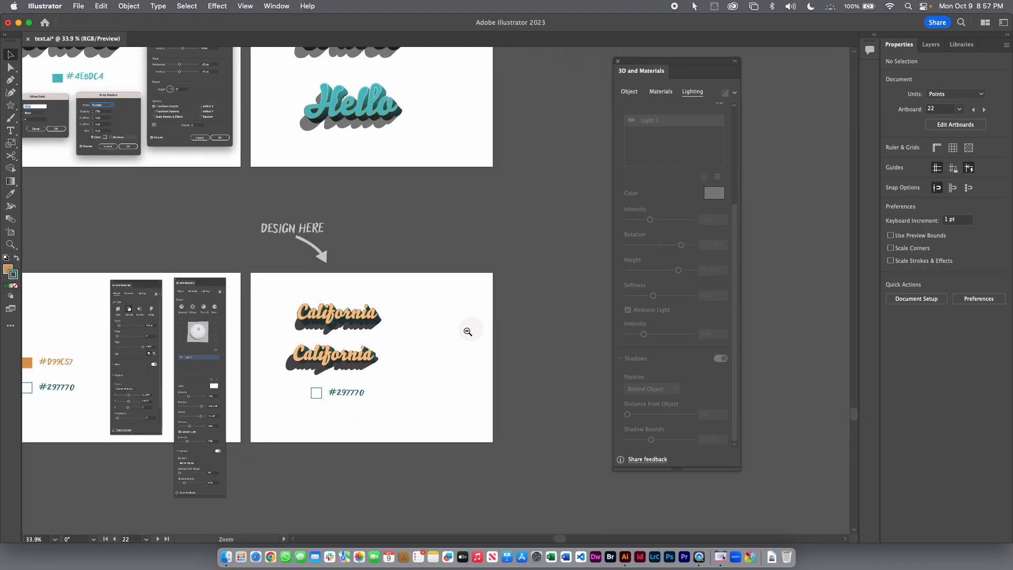
pyautogui.scroll(-2, 384, 370)
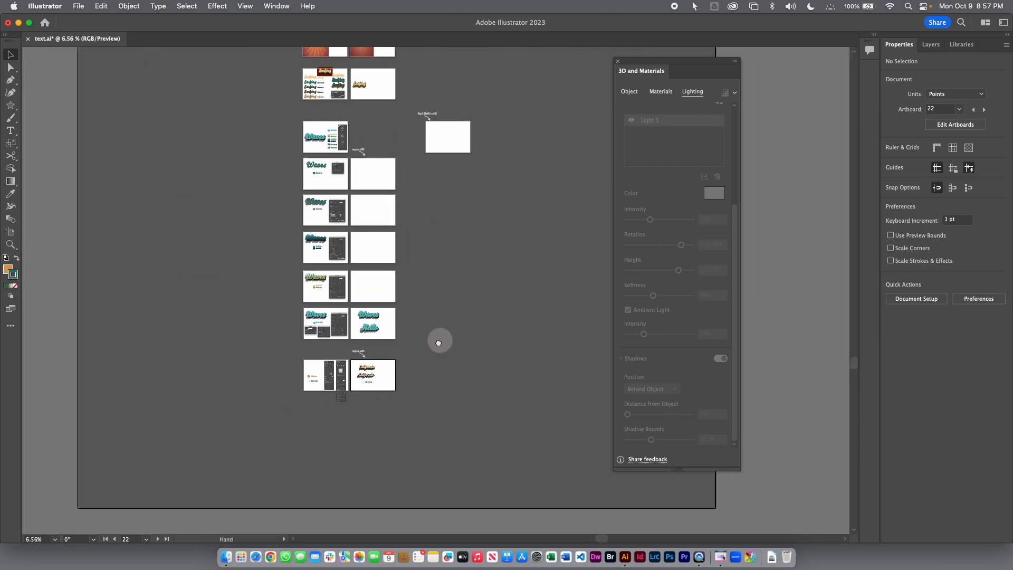
pyautogui.scroll(5, 389, 402)
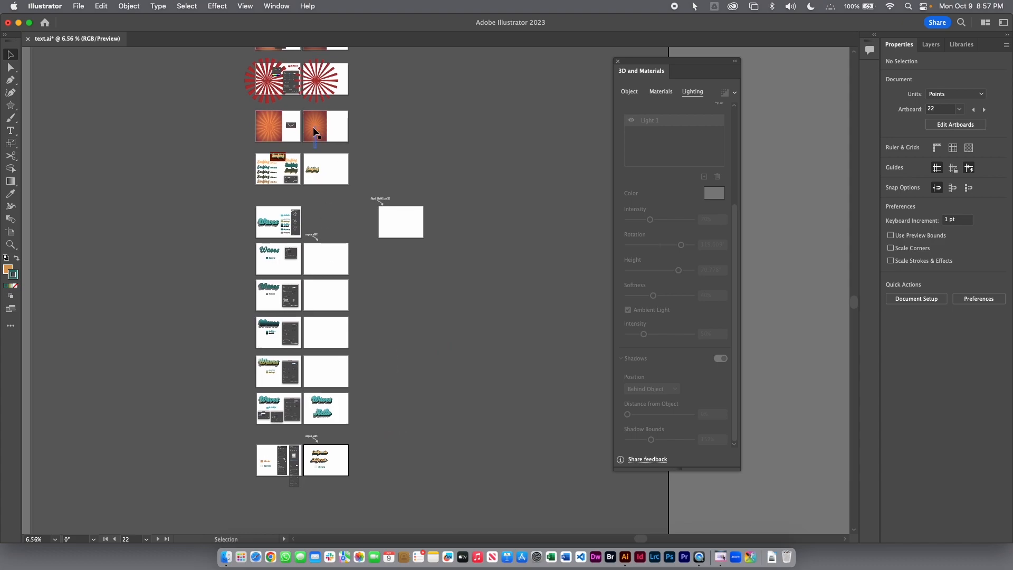
pyautogui.moveTo(318, 131); pyautogui.dragTo(392, 223)
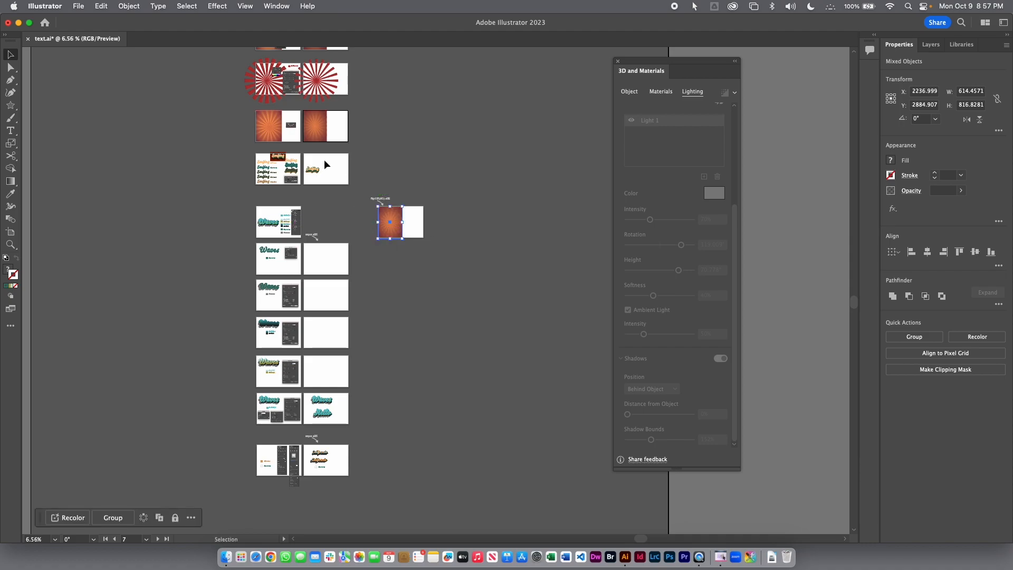
pyautogui.moveTo(327, 174); pyautogui.dragTo(393, 226)
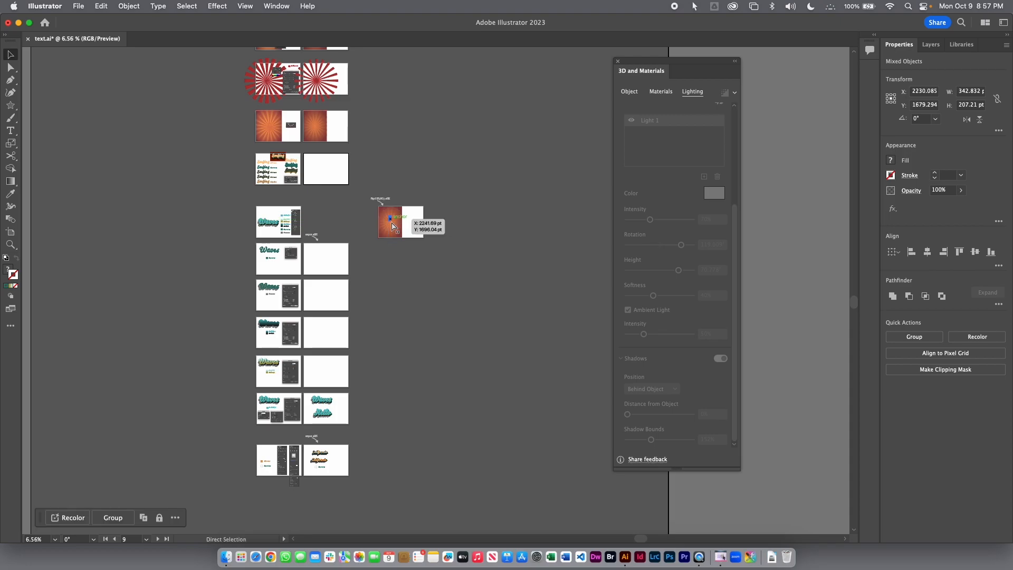
pyautogui.click(343, 366)
pyautogui.moveTo(344, 390); pyautogui.dragTo(420, 224)
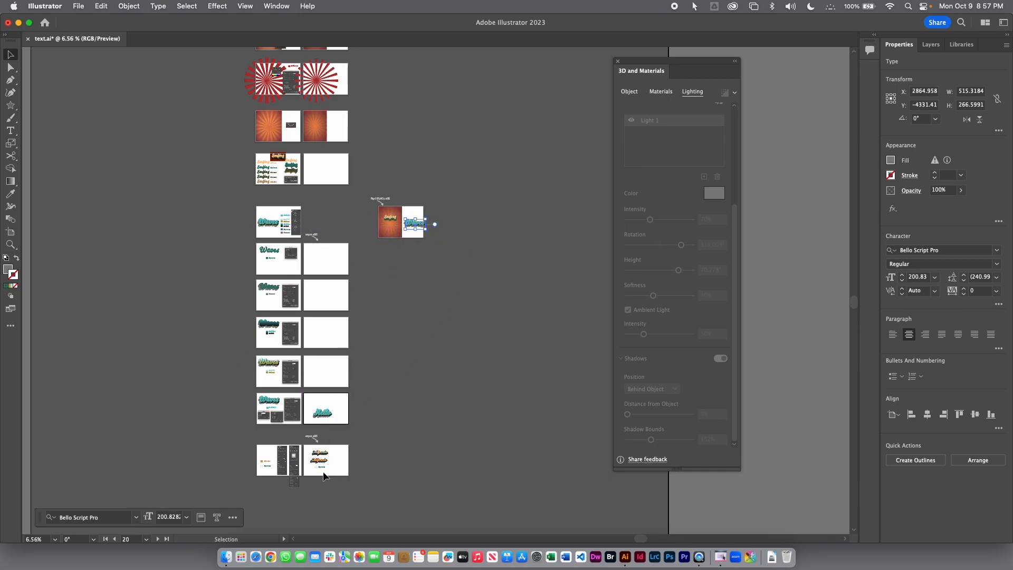
# Step: Arrange the Surfing text in the upper part of the sunburst poster and place the Waves text beneath it
pyautogui.click(316, 454)
pyautogui.click(319, 473)
pyautogui.moveTo(316, 475); pyautogui.dragTo(401, 435)
pyautogui.moveTo(418, 300); pyautogui.dragTo(350, 452)
pyautogui.moveTo(453, 202); pyautogui.dragTo(373, 393)
pyautogui.moveTo(380, 110); pyautogui.dragTo(326, 343)
pyautogui.moveTo(361, 283); pyautogui.dragTo(539, 231)
pyautogui.moveTo(391, 149); pyautogui.dragTo(394, 145)
pyautogui.moveTo(319, 198); pyautogui.dragTo(343, 175)
pyautogui.click(454, 269)
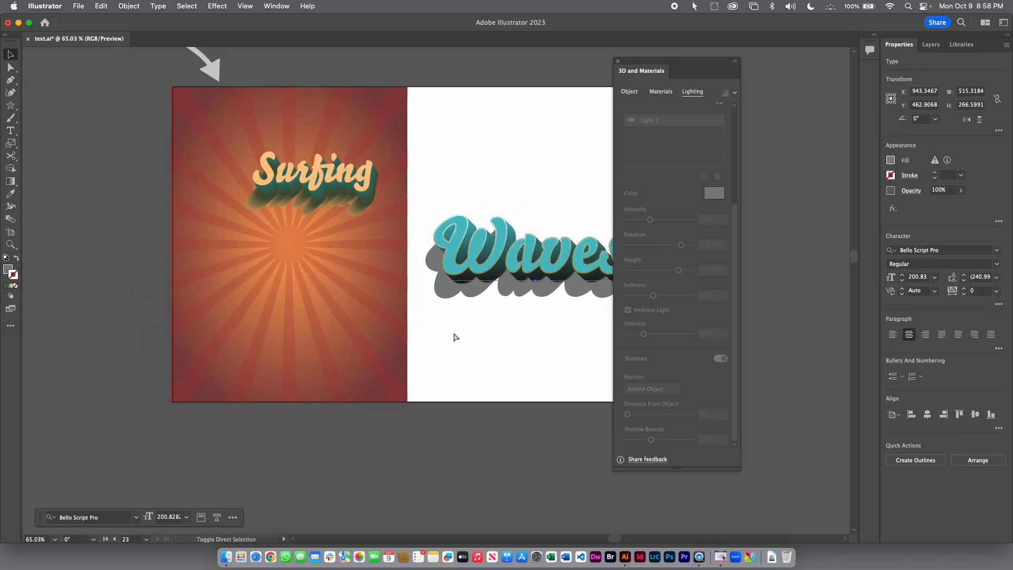
pyautogui.moveTo(539, 261); pyautogui.dragTo(294, 241)
pyautogui.click(448, 322)
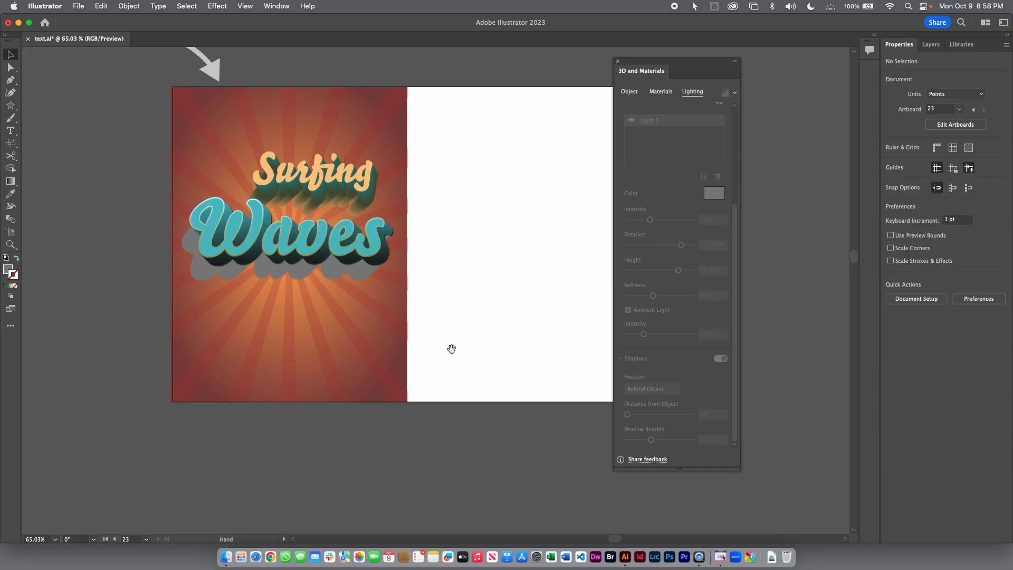
# Step: Place the extruded California text beneath Waves on the sunburst poster
pyautogui.moveTo(451, 346); pyautogui.dragTo(451, 269)
pyautogui.moveTo(526, 249); pyautogui.dragTo(407, 232)
pyautogui.click(473, 226)
pyautogui.moveTo(453, 194); pyautogui.dragTo(654, 158)
pyautogui.moveTo(422, 216); pyautogui.dragTo(441, 266)
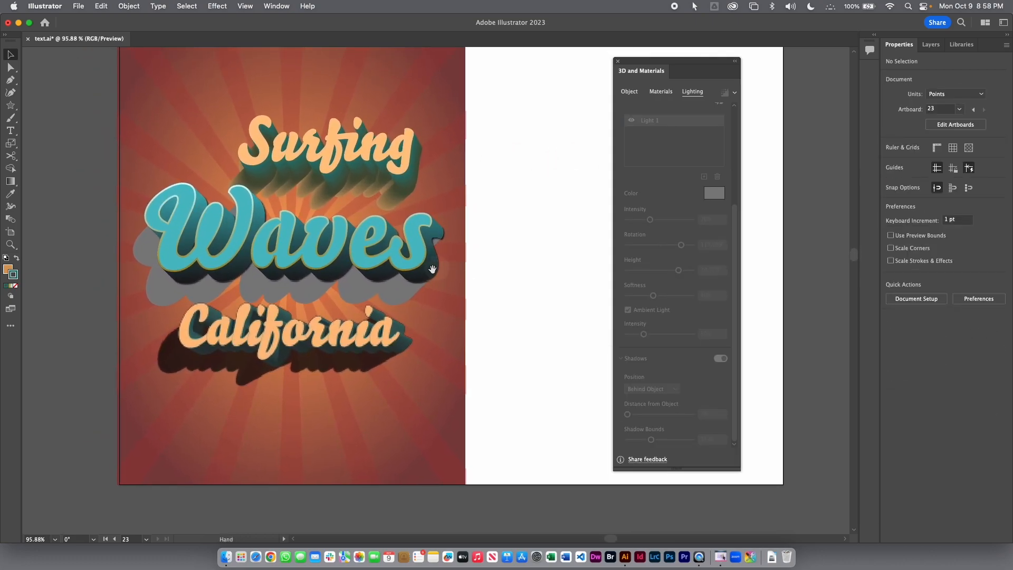
# Step: Close the 3D settings and set the blend mode of the Waves text's lowest grey shadow fill to Multiply
pyautogui.click(411, 249)
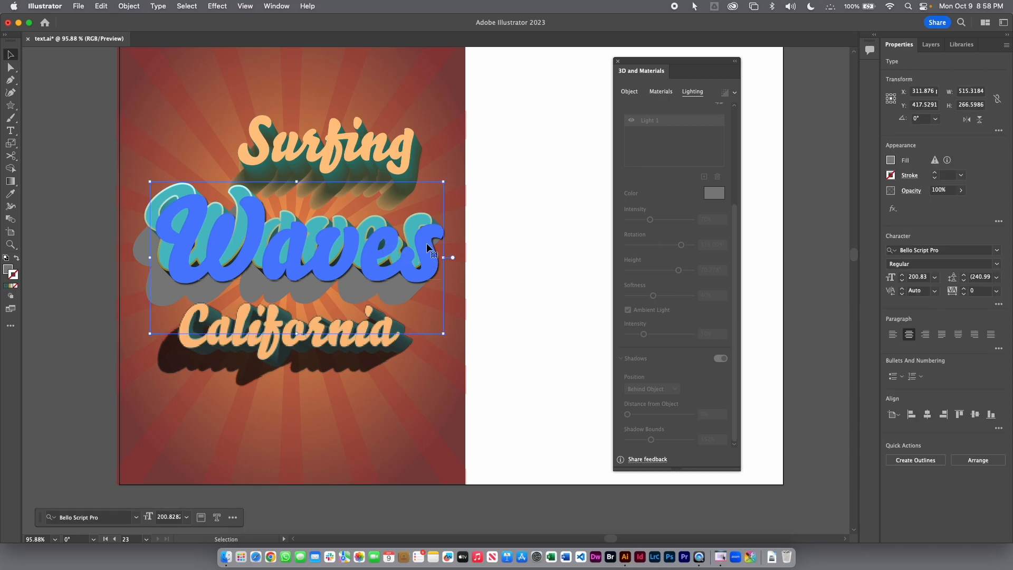
pyautogui.click(617, 61)
pyautogui.click(277, 6)
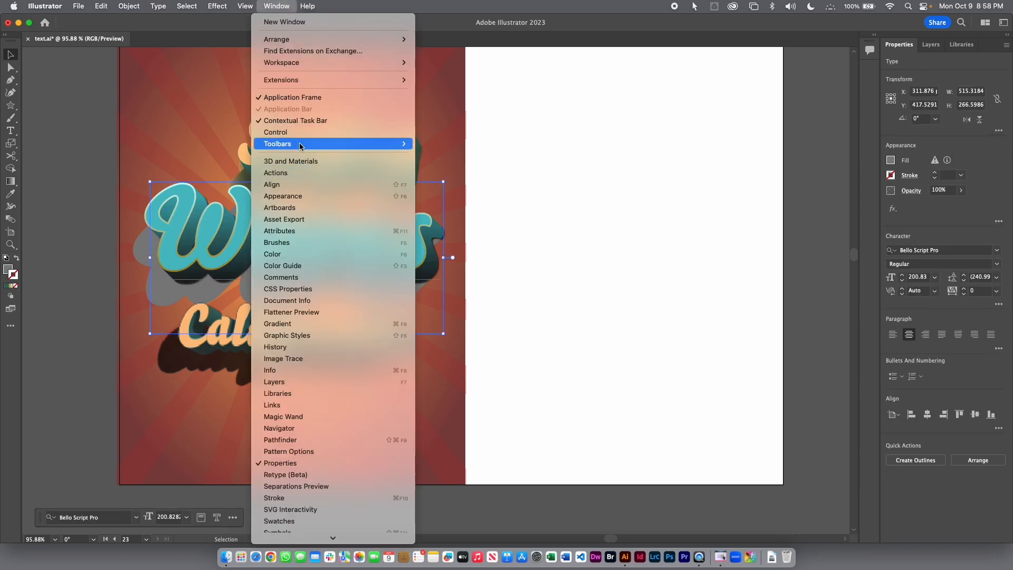
pyautogui.click(302, 174)
pyautogui.click(785, 323)
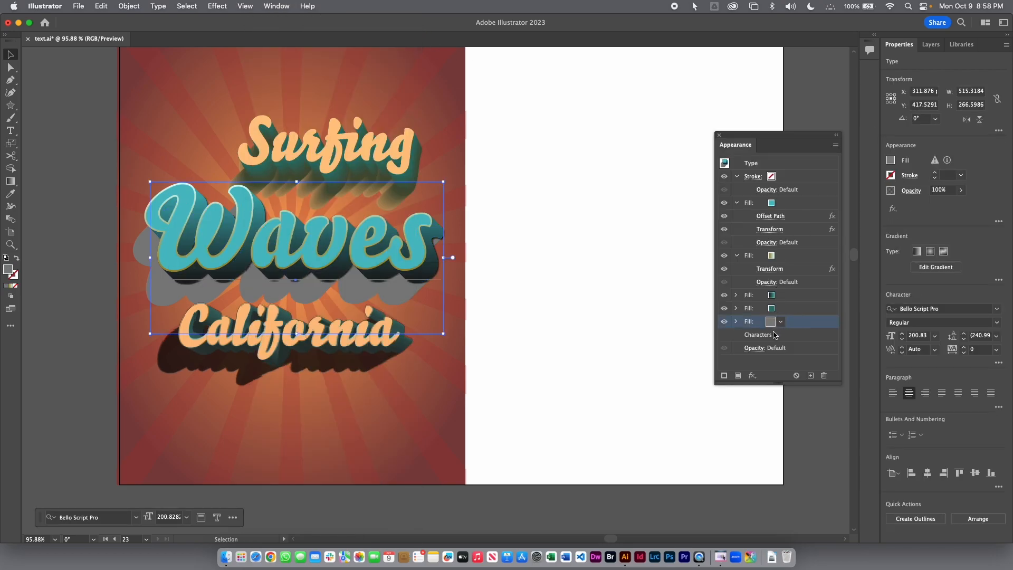
pyautogui.click(735, 321)
pyautogui.click(777, 347)
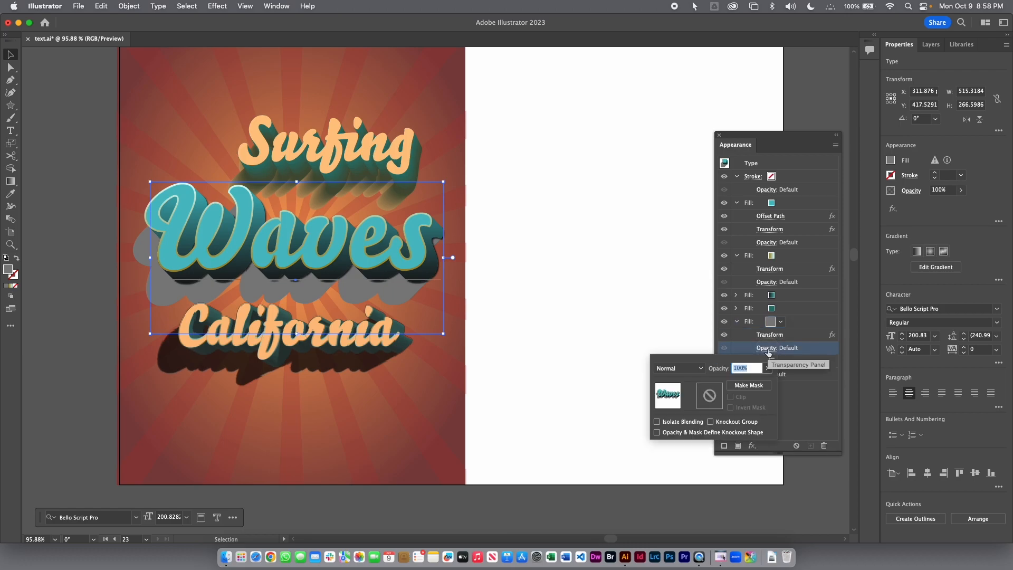
pyautogui.click(671, 367)
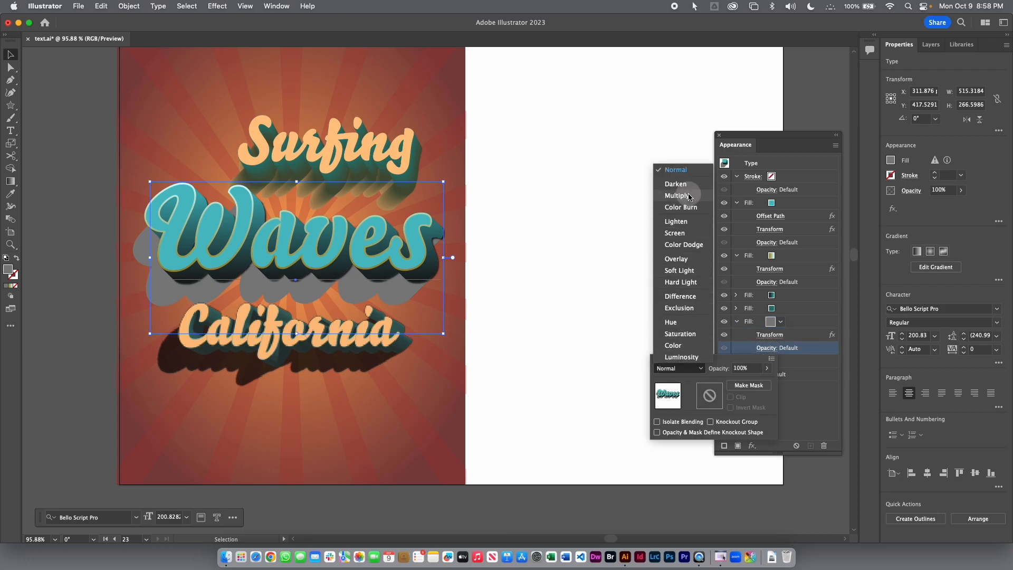
# Step: Move the Surfing lettering and its green extrusion aside, and set the underlying shadow blend's mode to Multiply
pyautogui.click(344, 130)
pyautogui.moveTo(344, 130); pyautogui.dragTo(297, 75)
pyautogui.moveTo(378, 151); pyautogui.dragTo(481, 110)
pyautogui.click(386, 184)
pyautogui.click(396, 167)
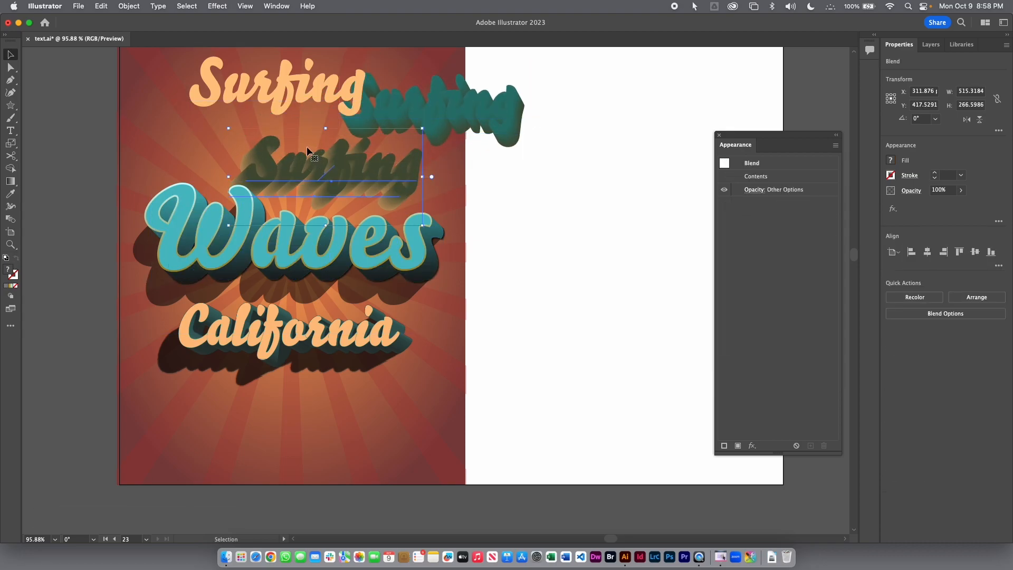
pyautogui.click(910, 193)
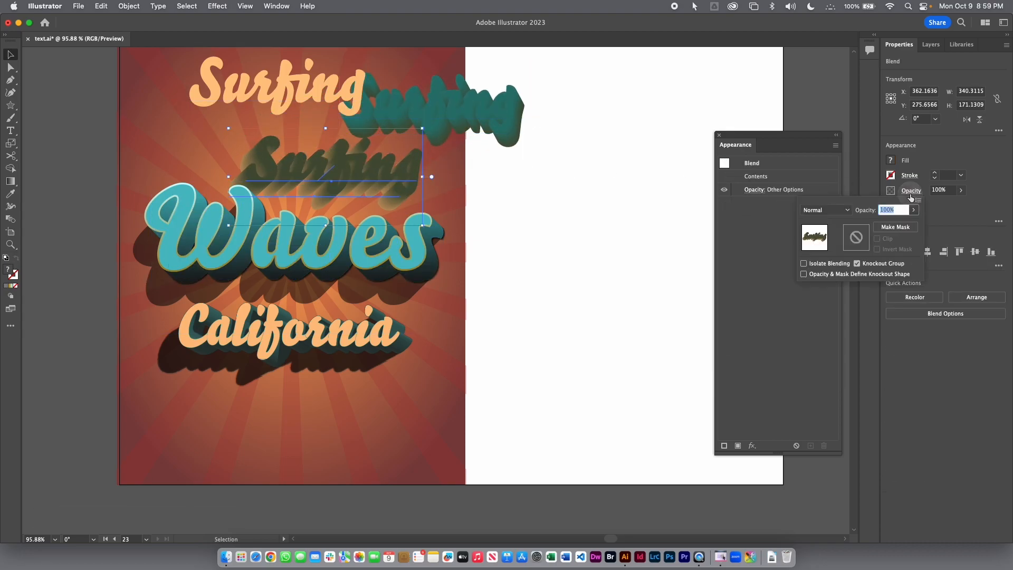
pyautogui.click(836, 210)
pyautogui.click(817, 246)
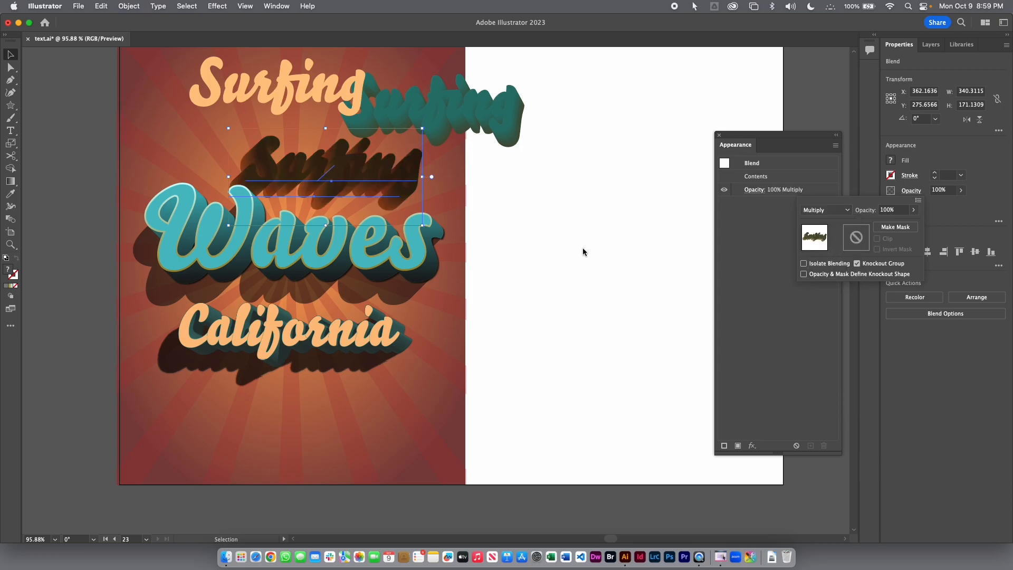
# Step: Move the green extrusion and the orange lettering back over the Surfing shadow
pyautogui.moveTo(483, 109); pyautogui.dragTo(394, 148)
pyautogui.moveTo(323, 83); pyautogui.dragTo(376, 148)
pyautogui.click(520, 287)
# Step: Nudge Waves about 7 pt left and 8 pt up, and California about 13 pt right and 42 pt up on the poster
pyautogui.moveTo(394, 256); pyautogui.dragTo(390, 250)
pyautogui.moveTo(370, 342); pyautogui.dragTo(377, 318)
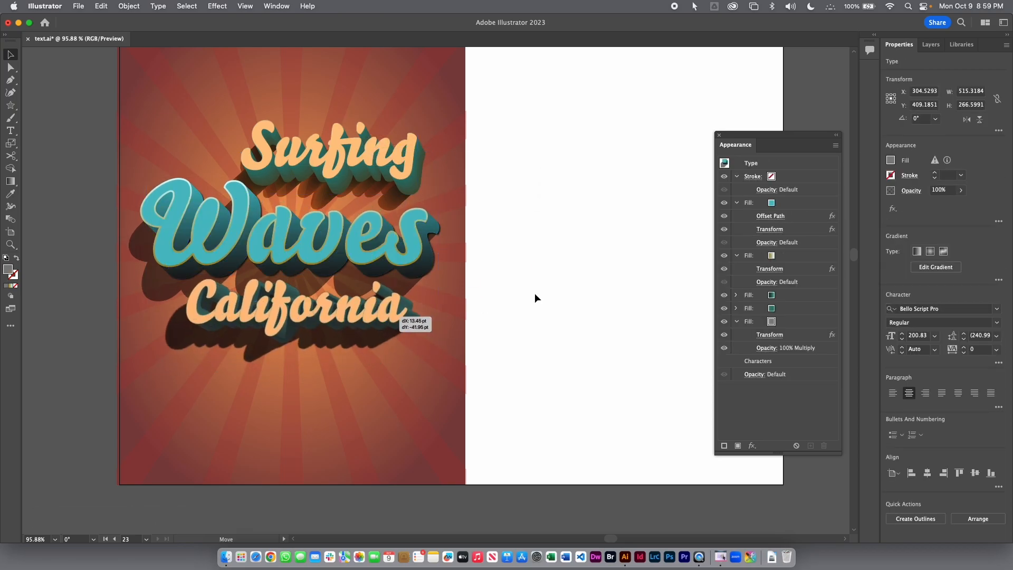
pyautogui.click(518, 297)
pyautogui.press('space')
pyautogui.moveTo(518, 236); pyautogui.dragTo(486, 250)
pyautogui.moveTo(428, 251); pyautogui.dragTo(532, 258)
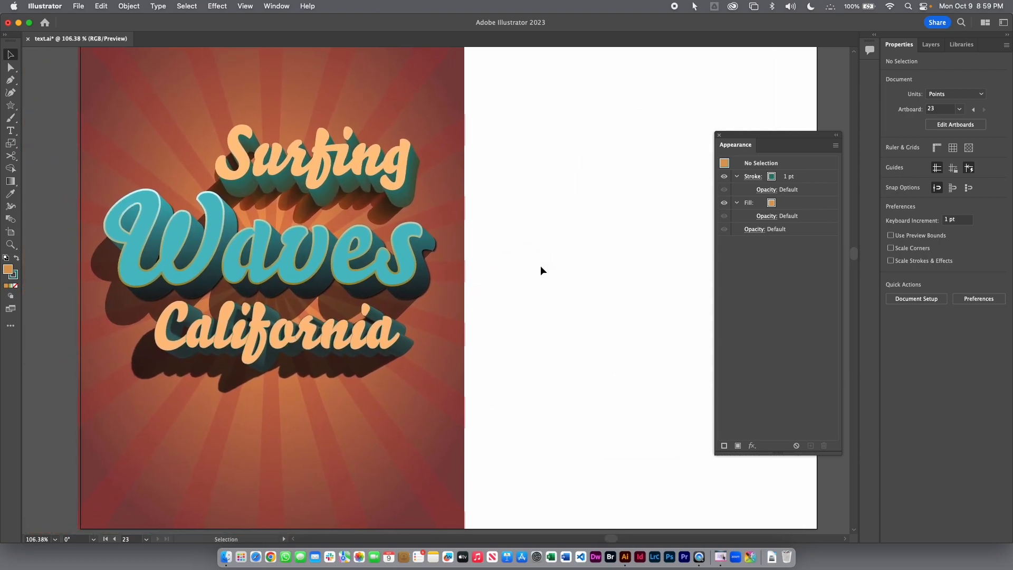